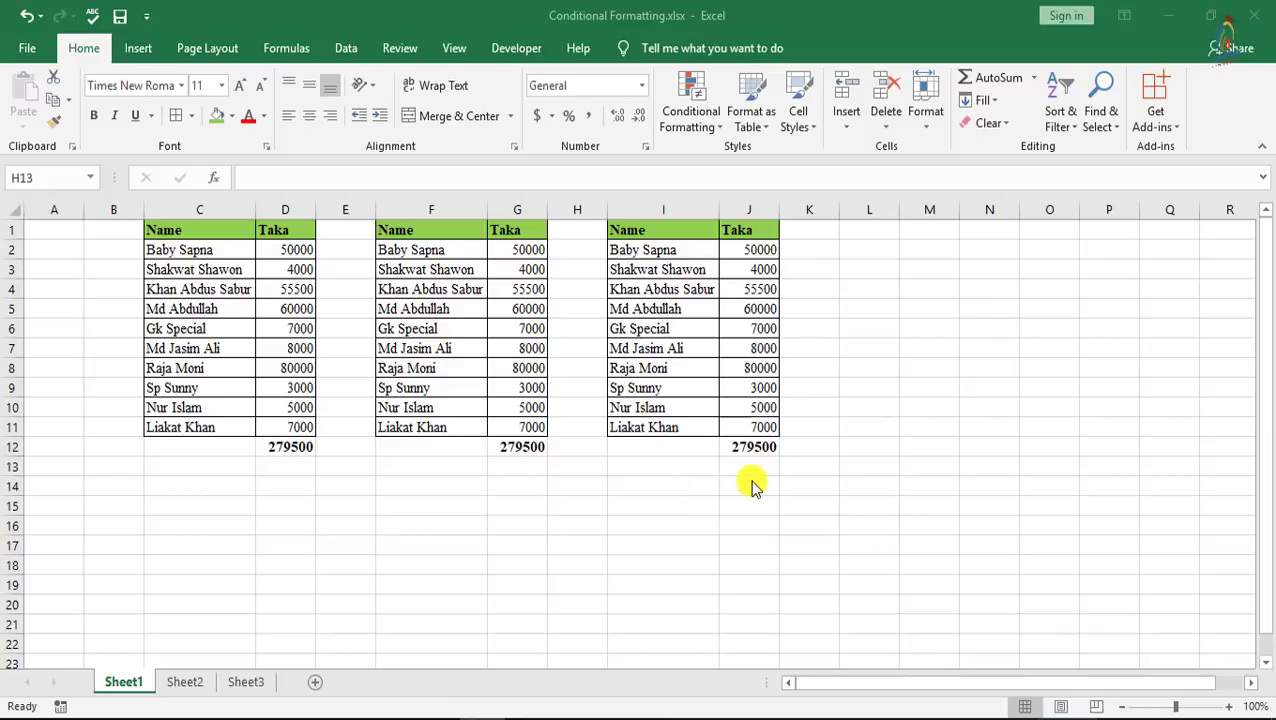
Step: Browse the Conditional Formatting menu's Highlight Cells, Top/Bottom, Color Scales and Icon Sets rules
{"action": "left_click", "coordinate": [691, 127]}
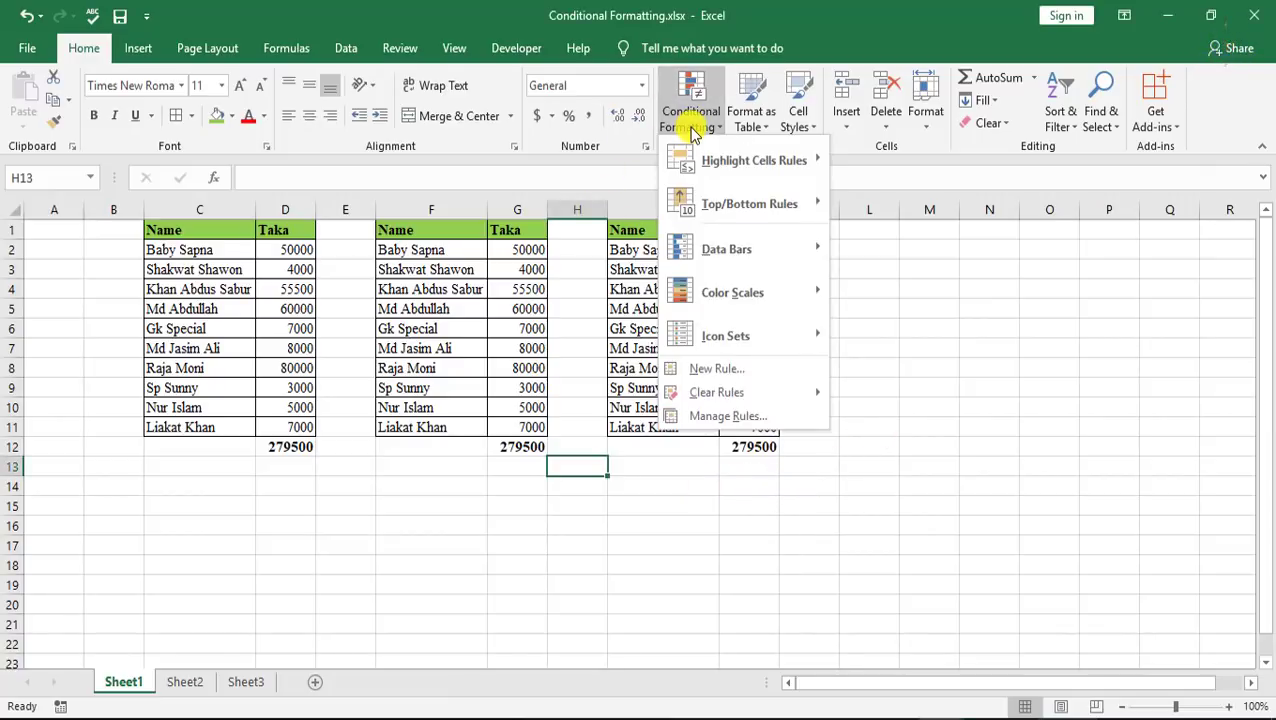
{"action": "mouse_move", "coordinate": [745, 163]}
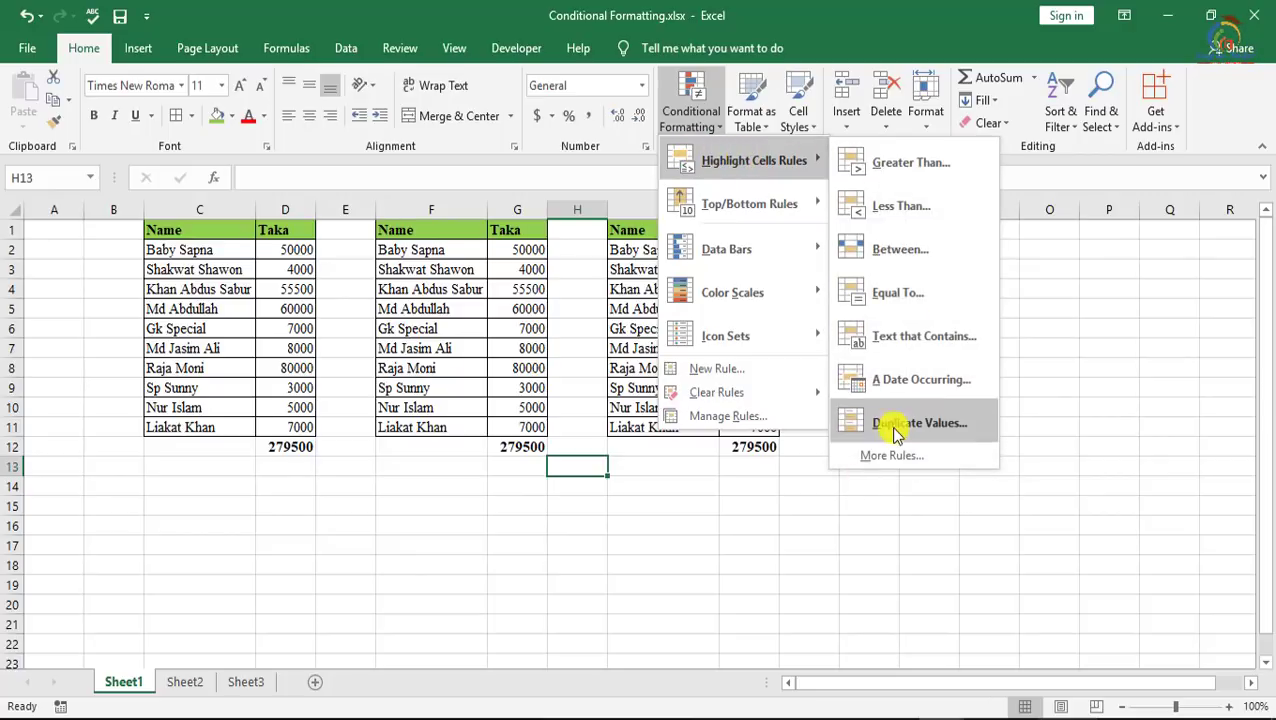
{"action": "mouse_move", "coordinate": [757, 220]}
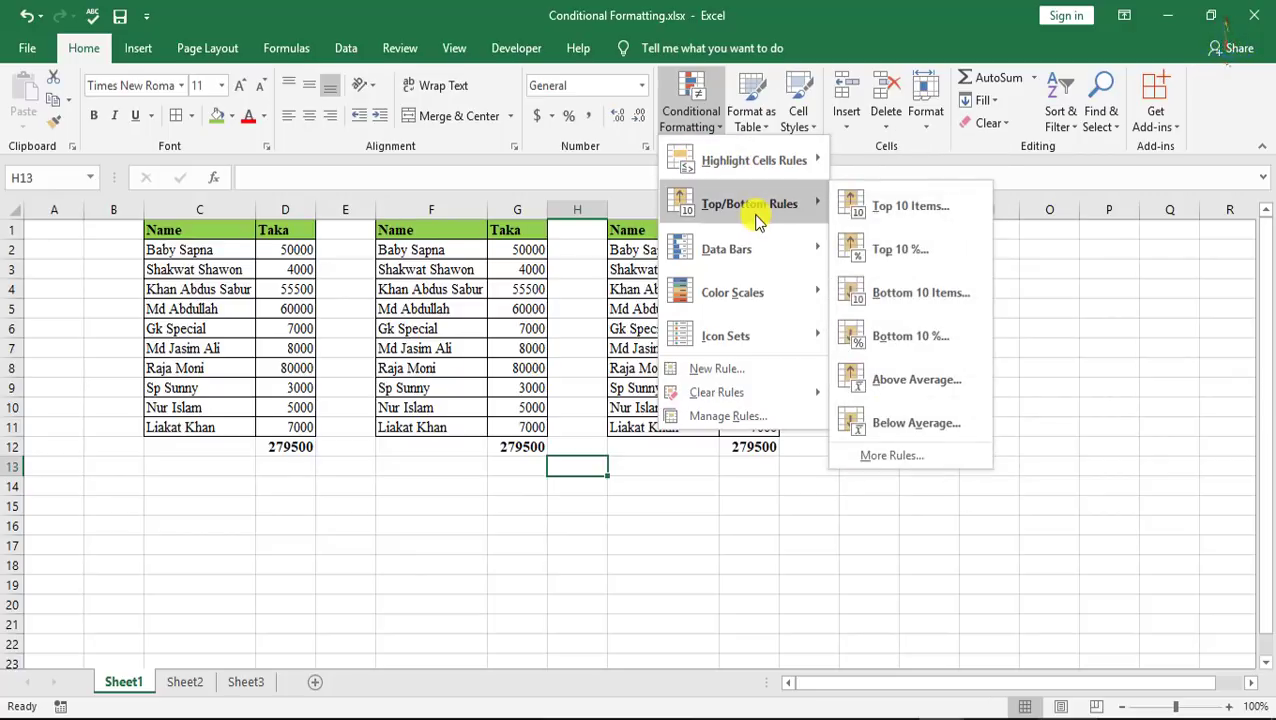
{"action": "mouse_move", "coordinate": [770, 297]}
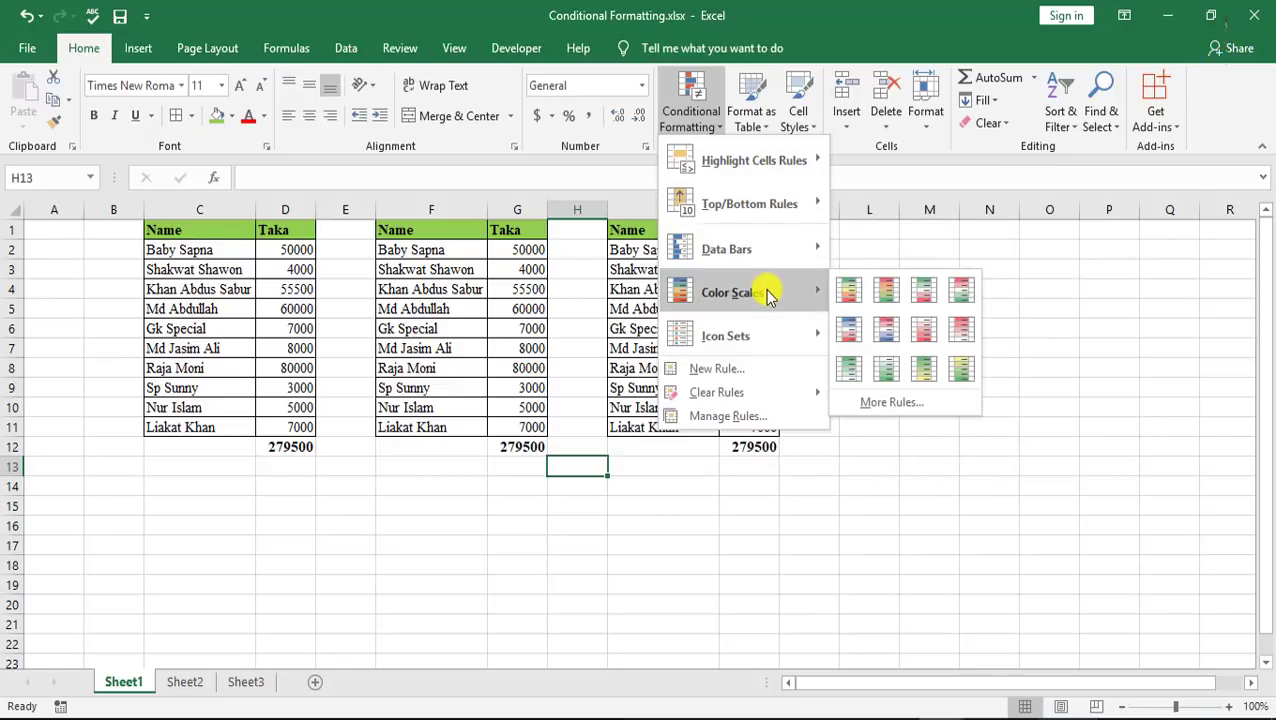
{"action": "mouse_move", "coordinate": [762, 341]}
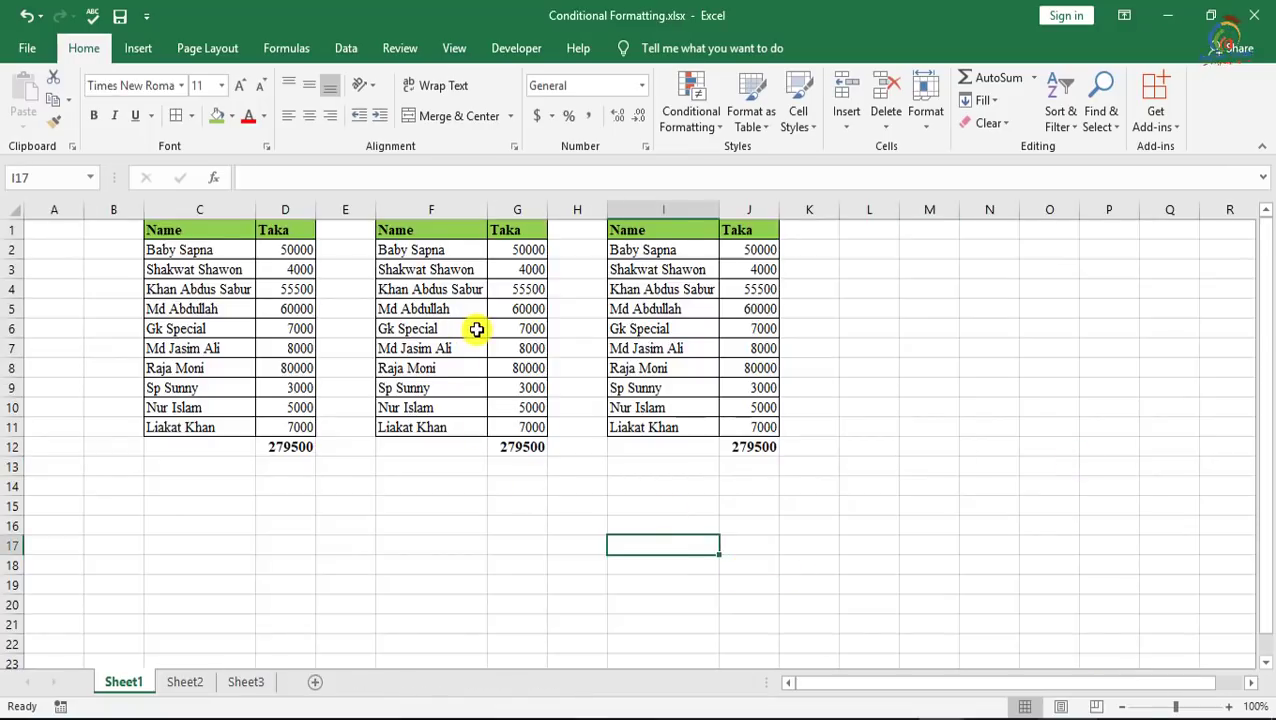
Step: Mark the first table's Name and Taka columns to point them out, then deselect
{"action": "left_click_drag", "start_coordinate": [228, 249], "coordinate": [258, 397]}
{"action": "left_click_drag", "start_coordinate": [293, 253], "coordinate": [293, 421]}
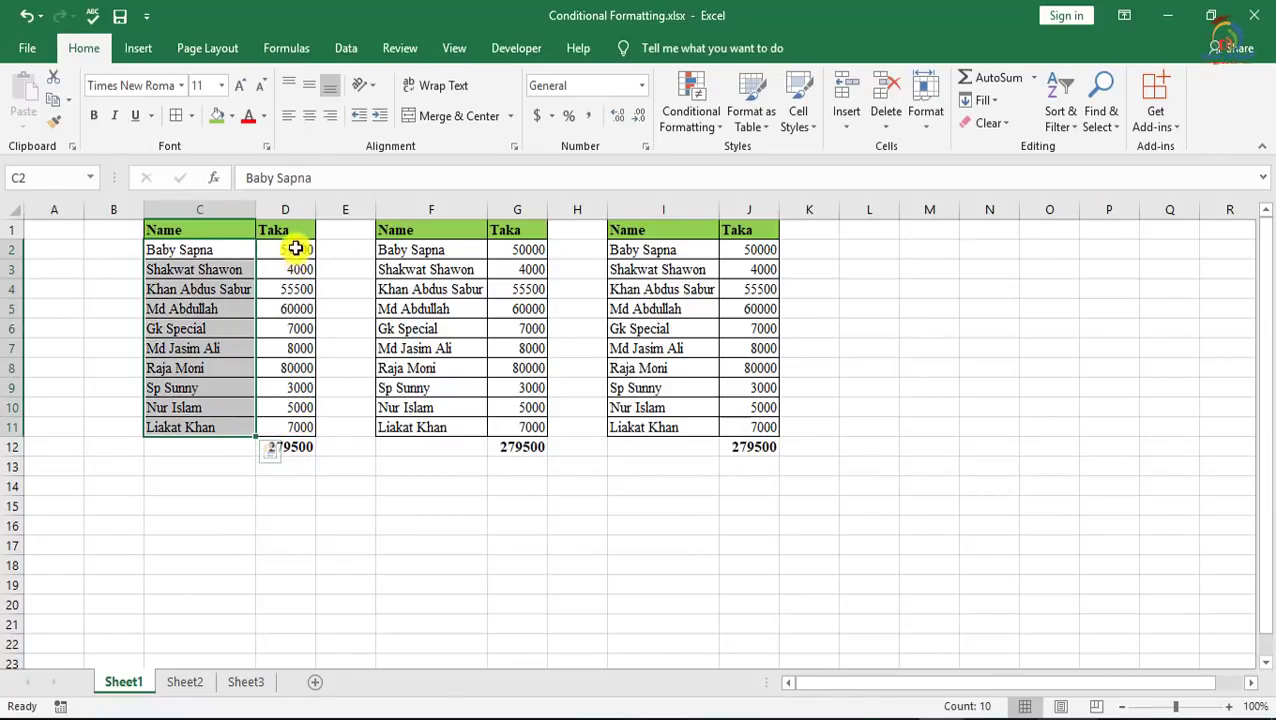
{"action": "left_click_drag", "start_coordinate": [296, 249], "coordinate": [299, 421]}
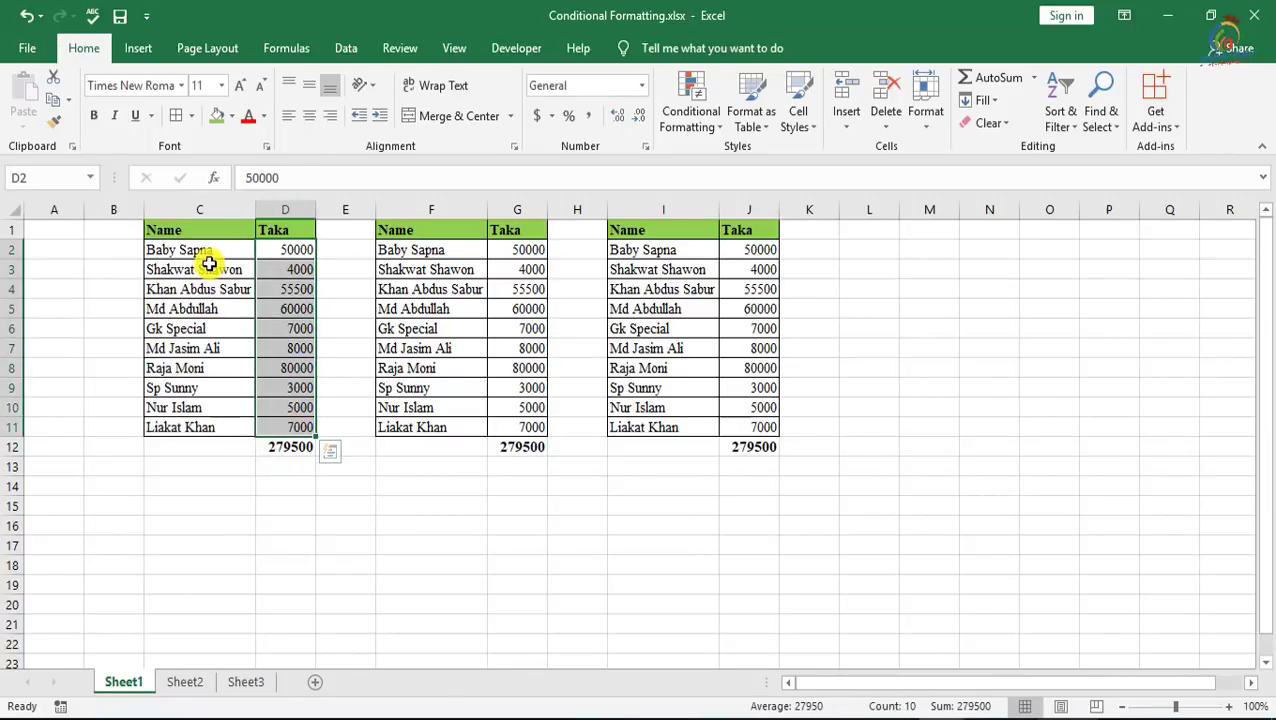
{"action": "left_click_drag", "start_coordinate": [212, 251], "coordinate": [215, 440]}
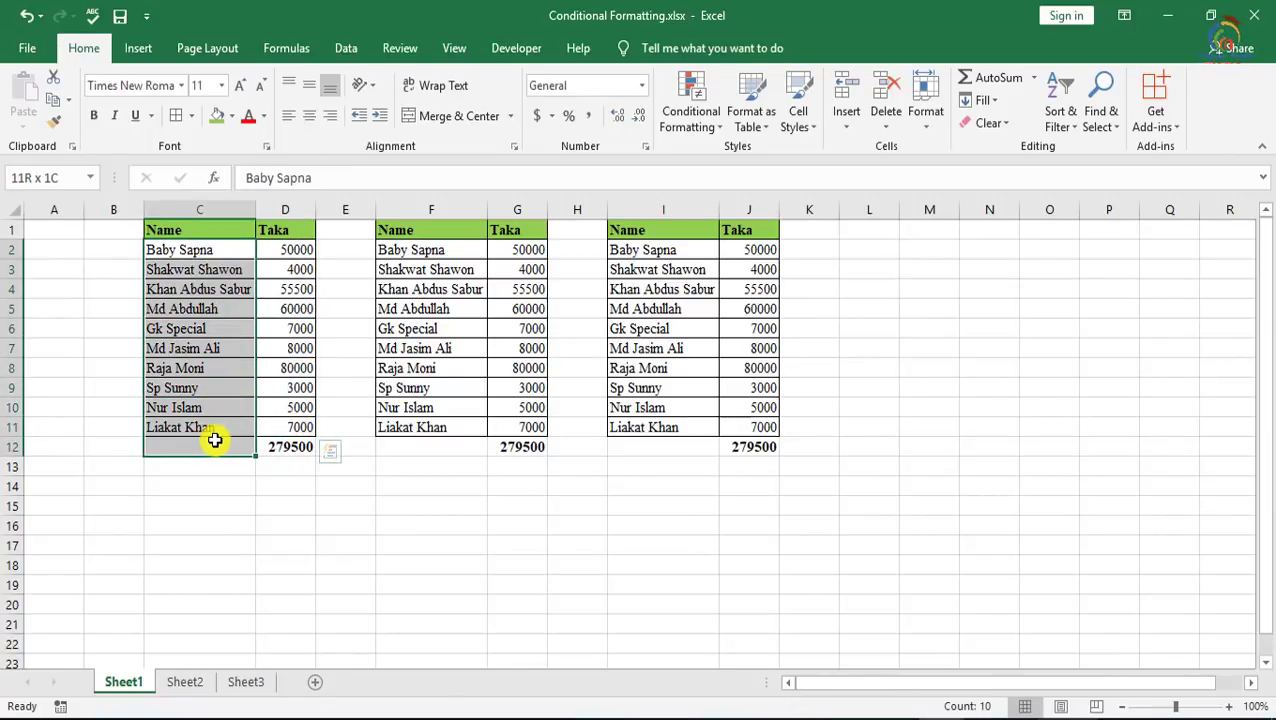
{"action": "left_click", "coordinate": [231, 525]}
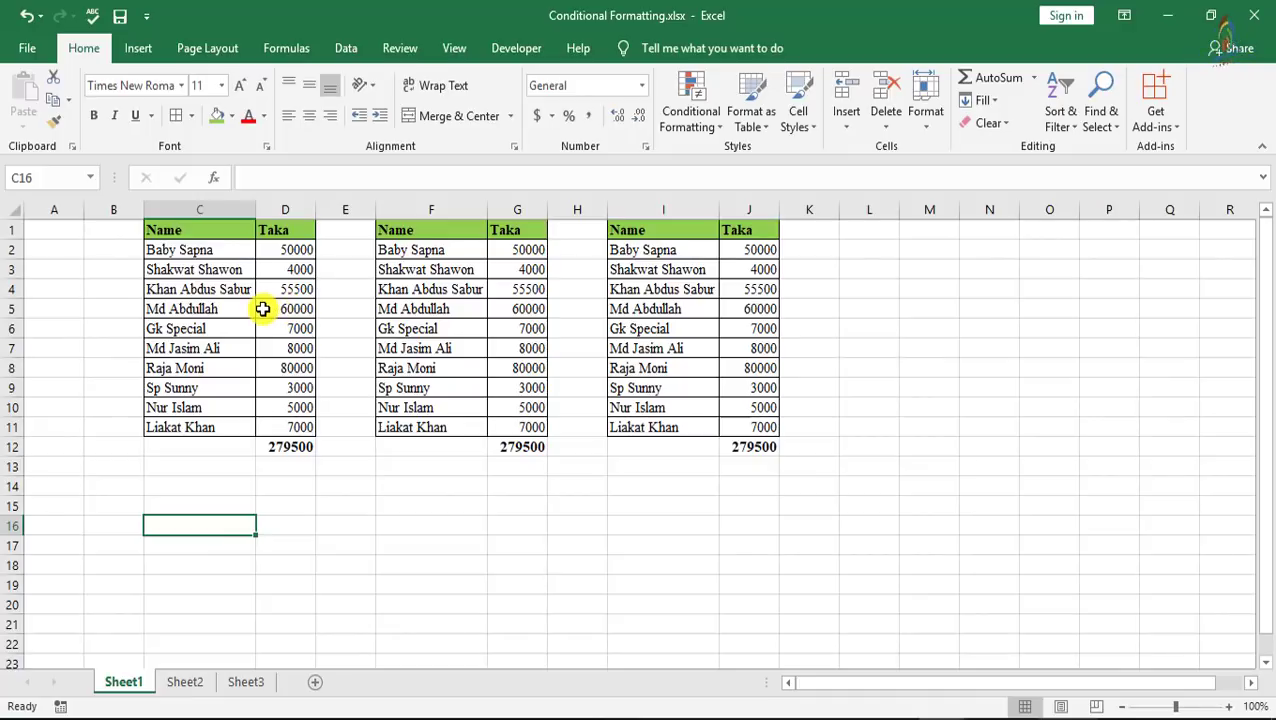
{"action": "left_click_drag", "start_coordinate": [205, 249], "coordinate": [199, 429]}
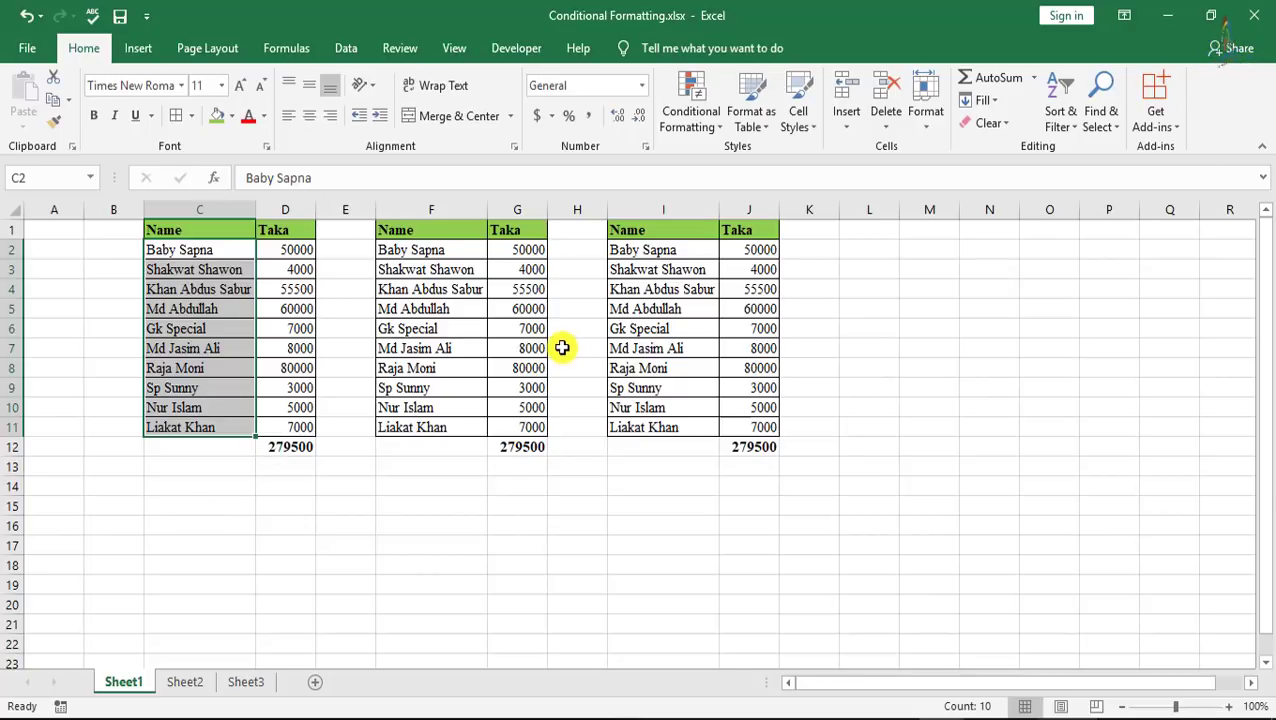
{"action": "left_click_drag", "start_coordinate": [300, 251], "coordinate": [311, 432]}
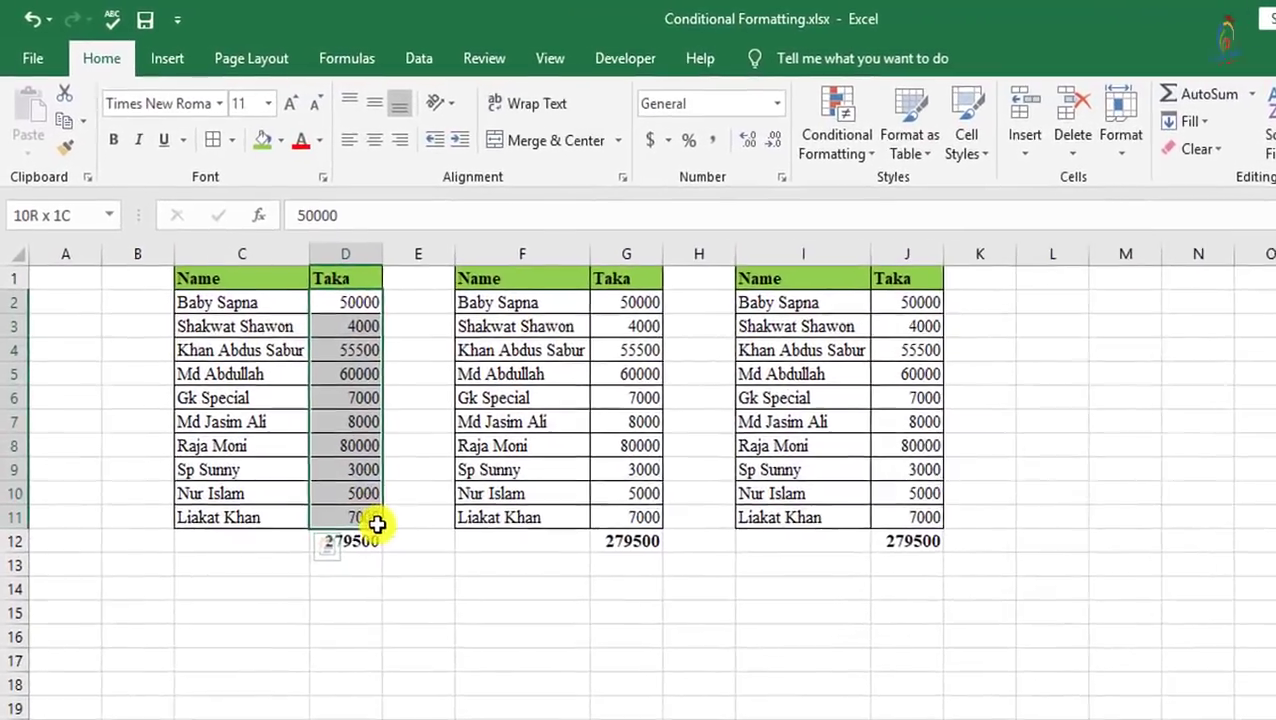
{"action": "left_click_drag", "start_coordinate": [377, 524], "coordinate": [379, 528]}
{"action": "left_click", "coordinate": [436, 357]}
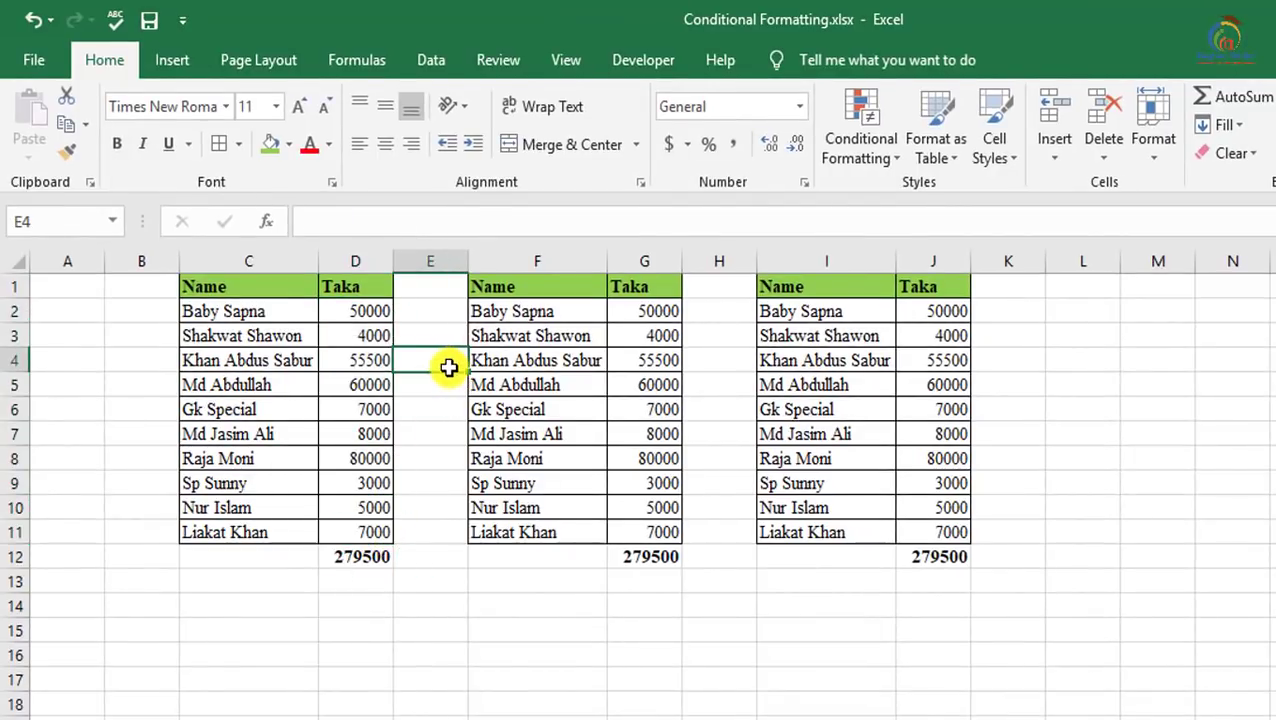
Step: Point out the values 50000, 4000 and 55500, then select Taka amounts D2:D11
{"action": "left_click", "coordinate": [378, 313]}
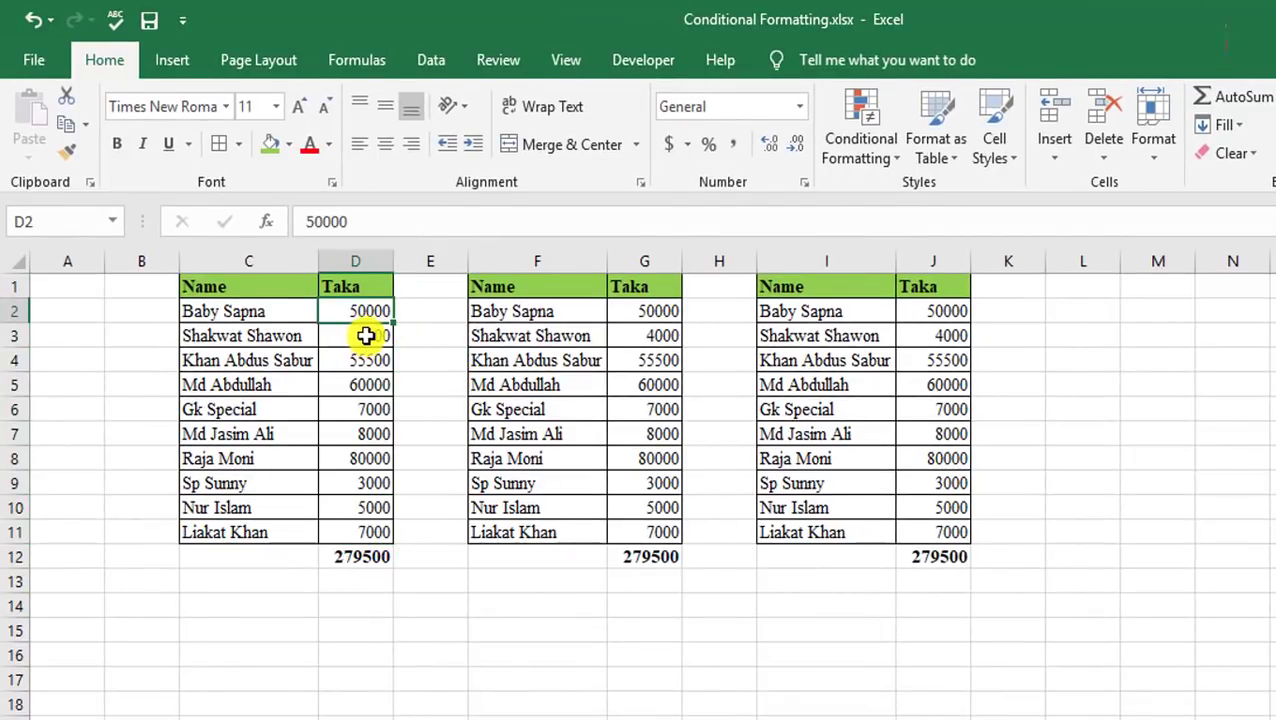
{"action": "left_click", "coordinate": [371, 339]}
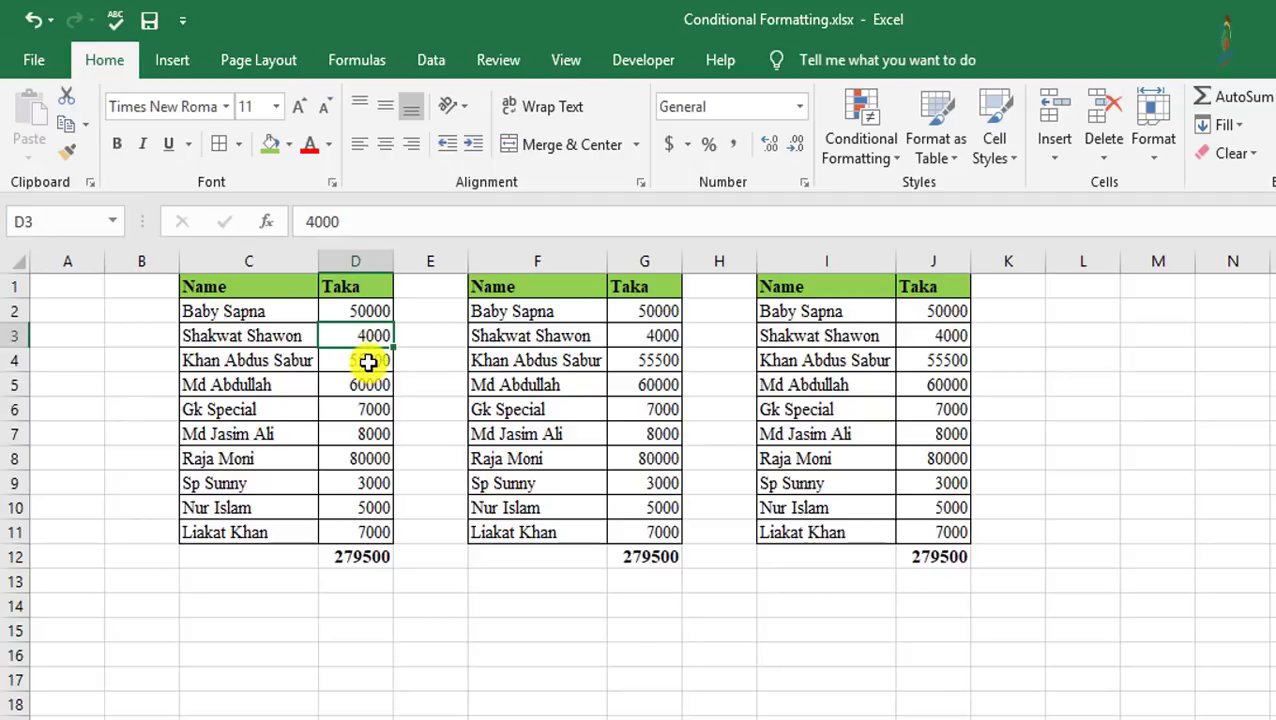
{"action": "left_click", "coordinate": [368, 362]}
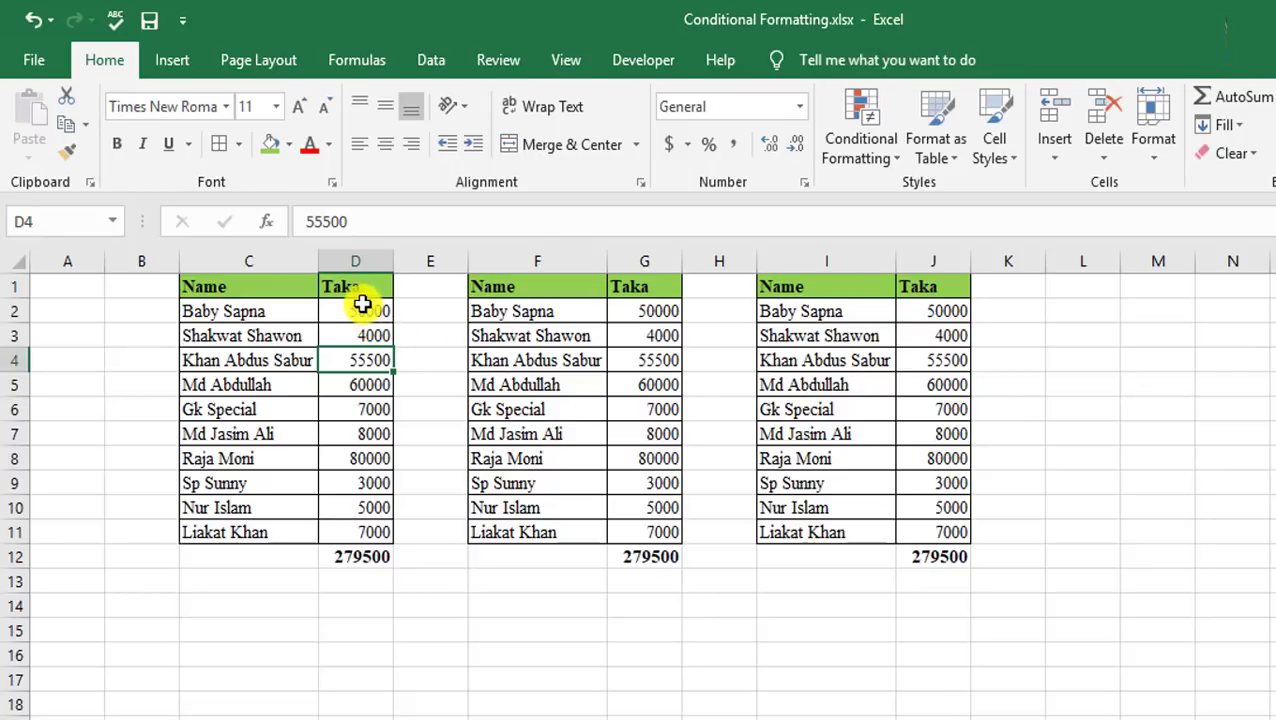
{"action": "left_click_drag", "start_coordinate": [353, 316], "coordinate": [373, 533]}
Step: Apply a Top 10 Items rule reduced to the top 4 values on D2:D11
{"action": "left_click", "coordinate": [869, 156]}
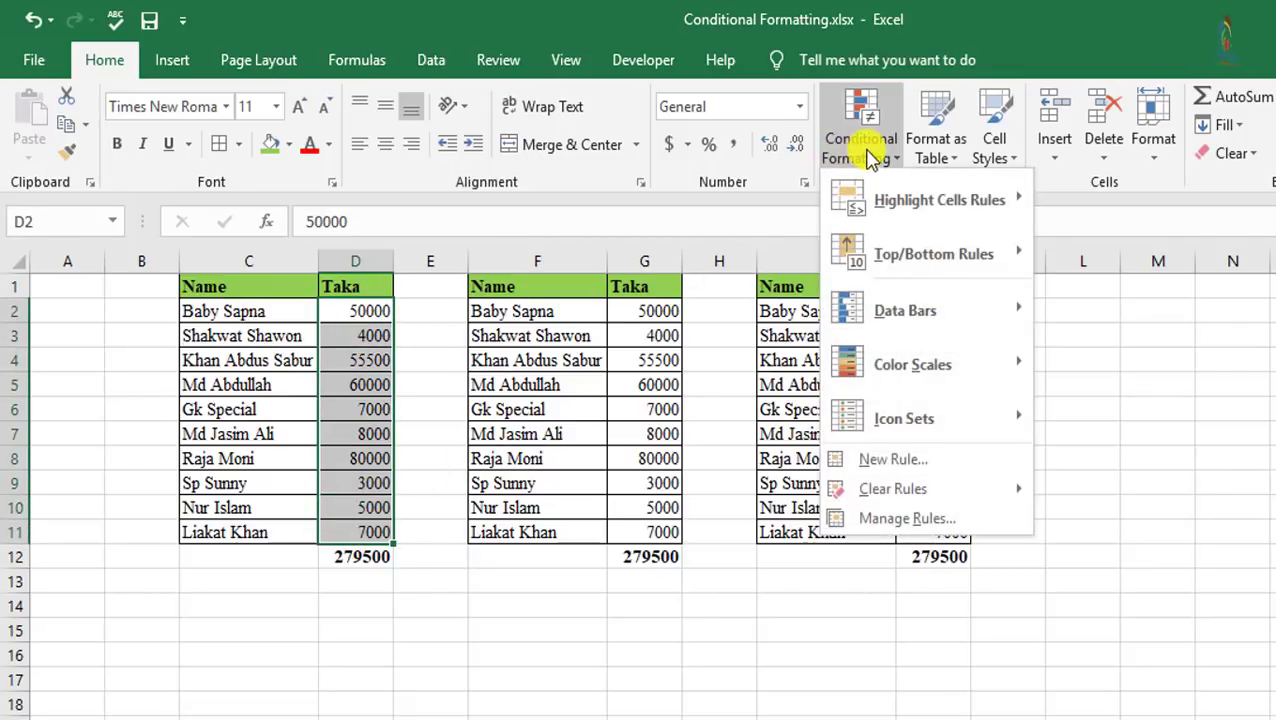
{"action": "mouse_move", "coordinate": [936, 262]}
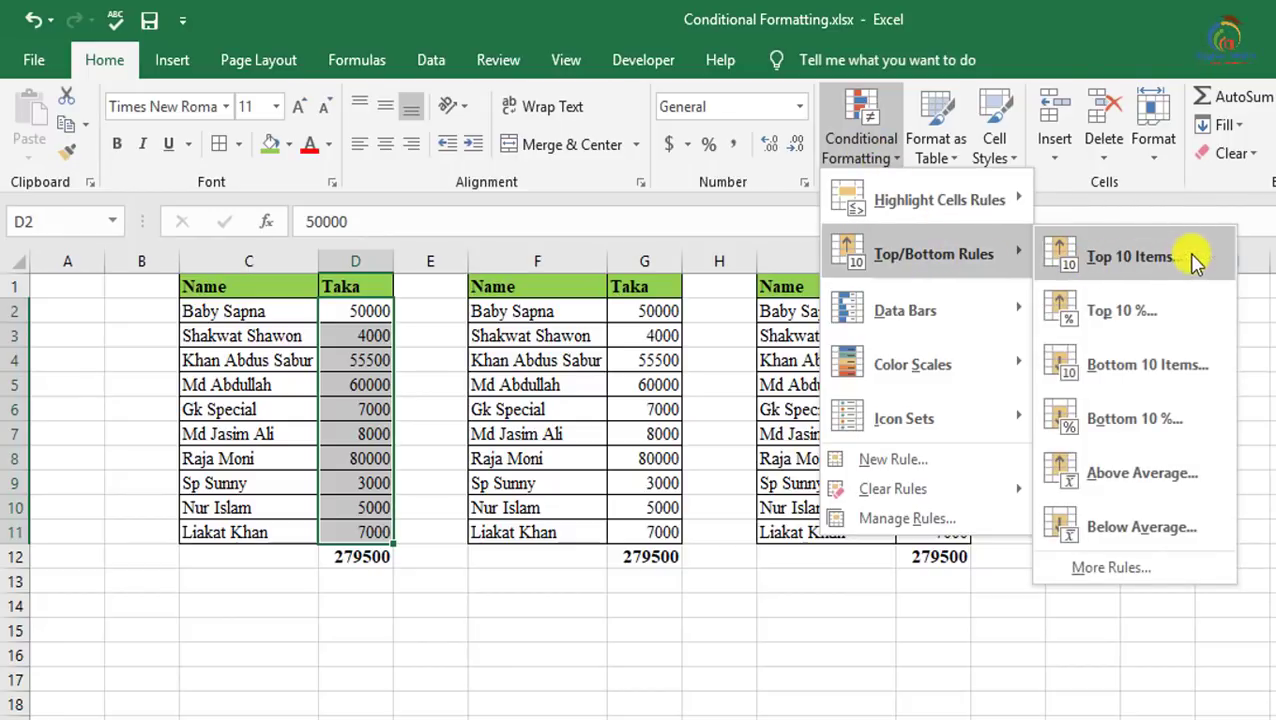
{"action": "left_click", "coordinate": [1100, 268]}
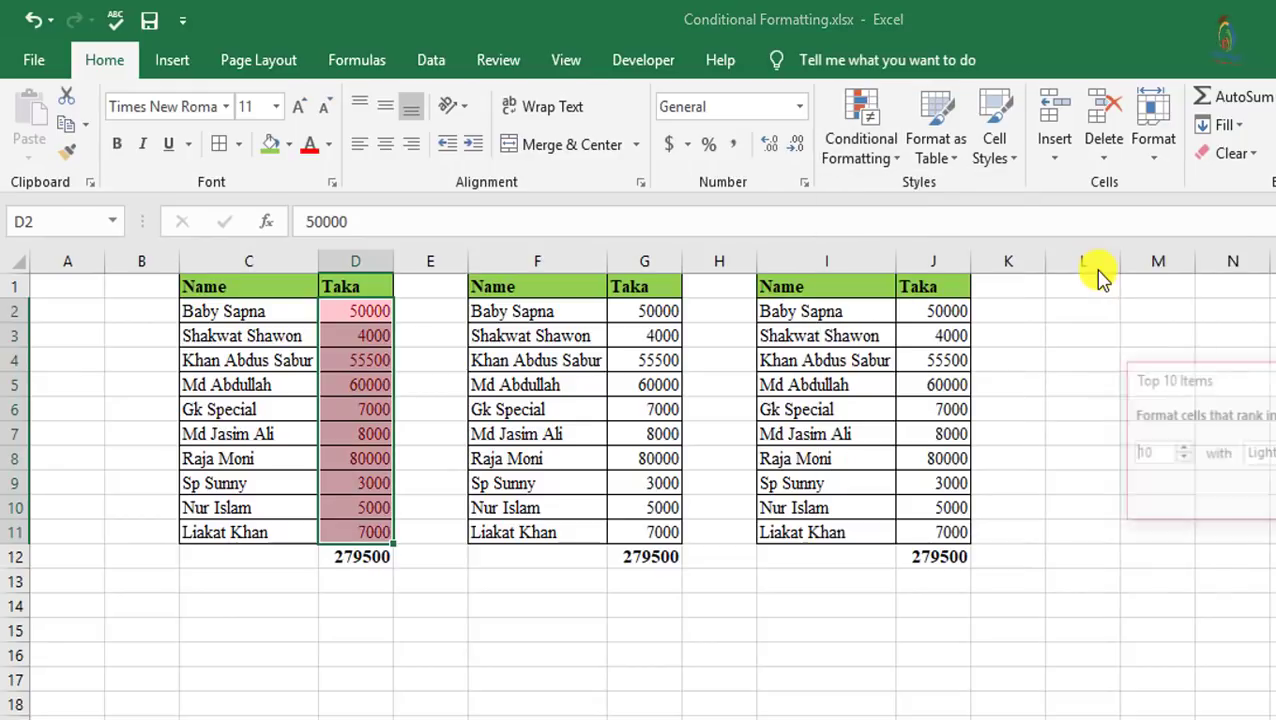
{"action": "left_click_drag", "start_coordinate": [1133, 378], "coordinate": [948, 384]}
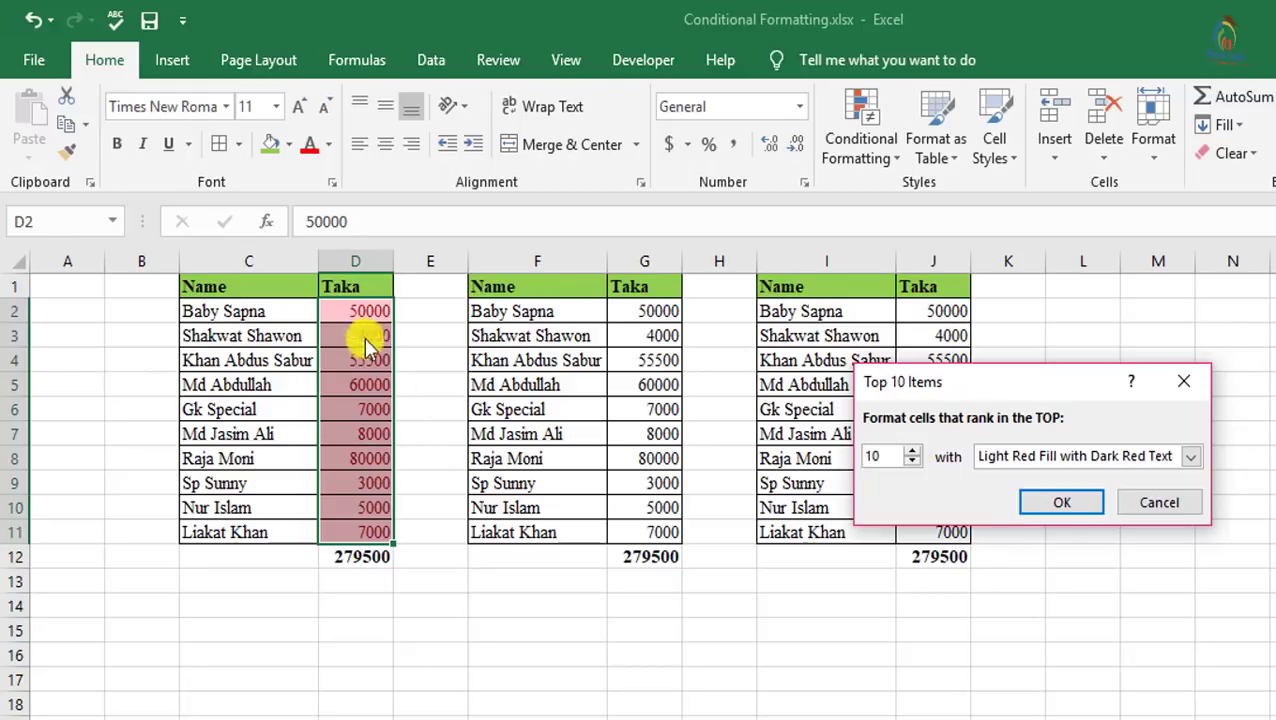
{"action": "left_click", "coordinate": [912, 463]}
{"action": "left_click", "coordinate": [912, 463]}
{"action": "left_click", "coordinate": [912, 463]}
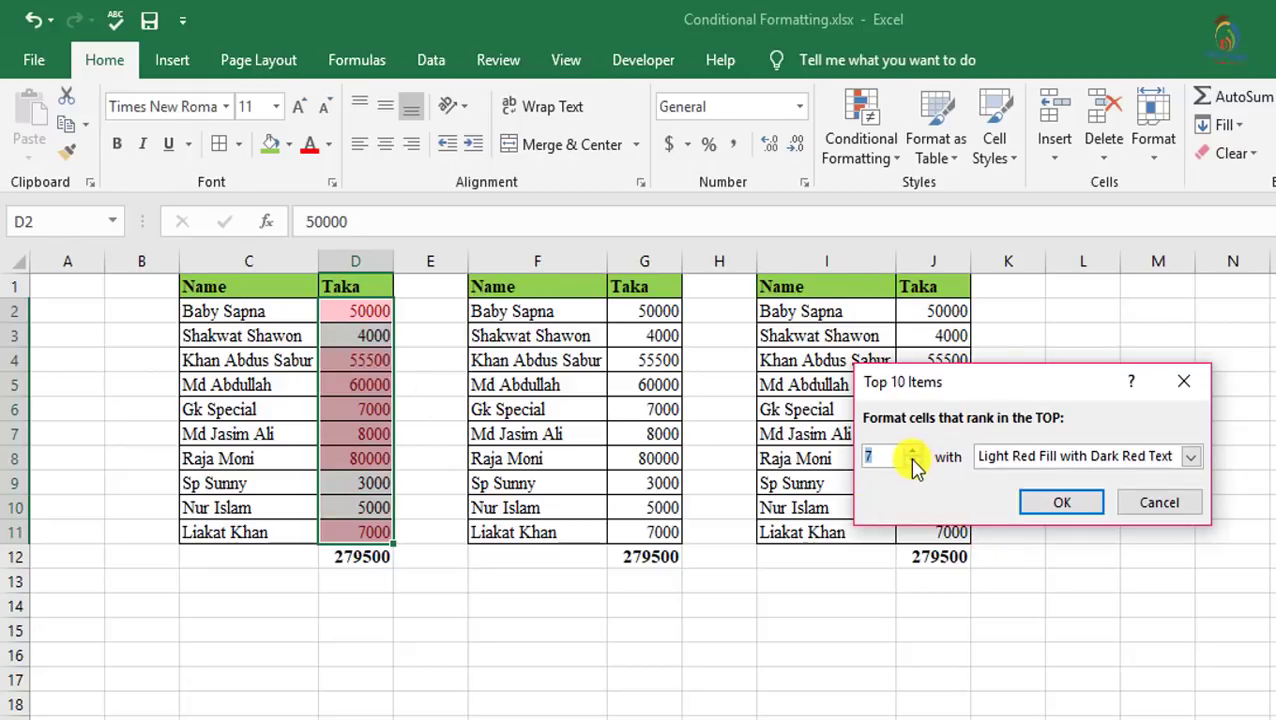
{"action": "left_click", "coordinate": [912, 463]}
{"action": "left_click", "coordinate": [912, 463]}
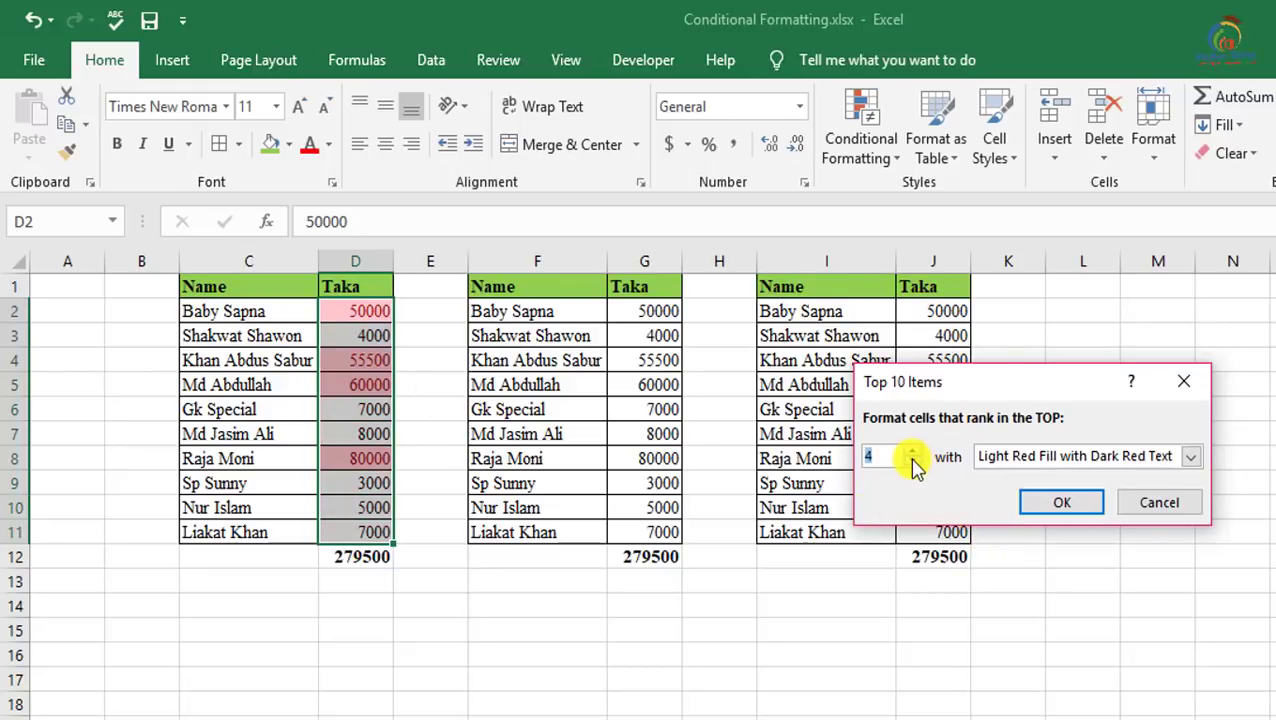
{"action": "left_click", "coordinate": [877, 458]}
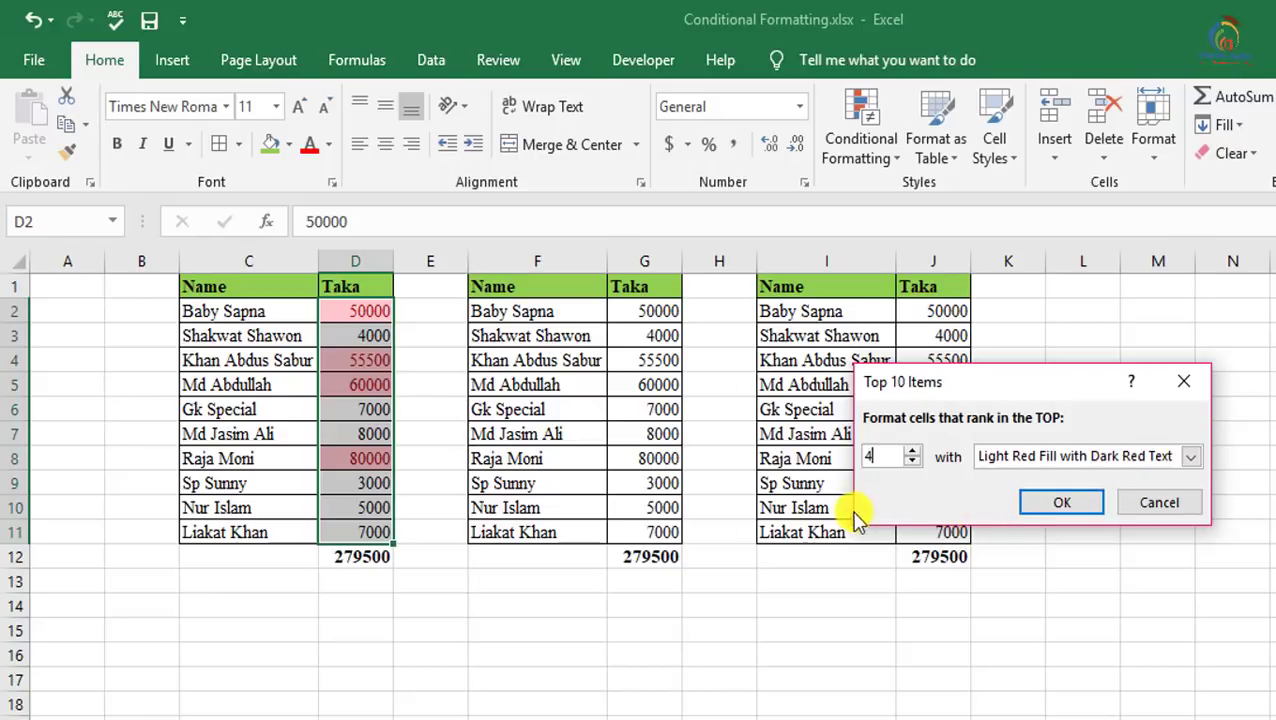
{"action": "left_click", "coordinate": [1057, 505]}
Step: Inspect the highlighted values in D2:D8, then select the second table's Taka amounts
{"action": "left_click", "coordinate": [428, 452]}
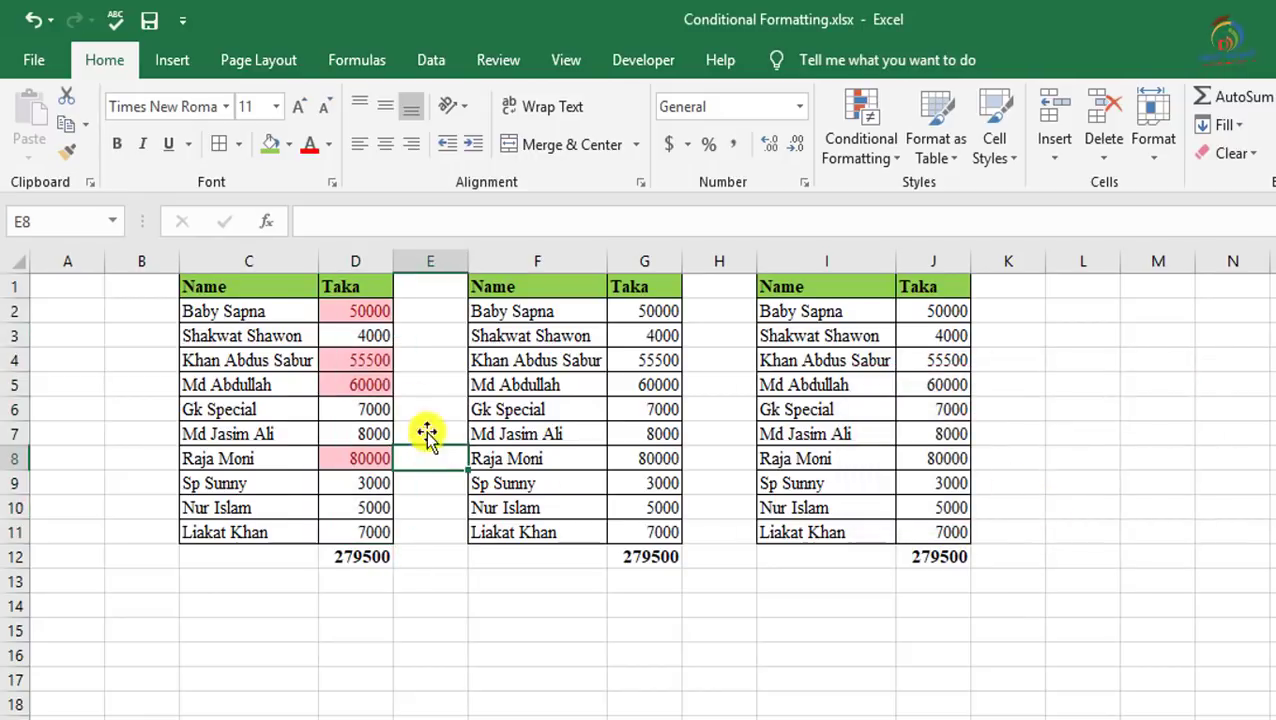
{"action": "left_click_drag", "start_coordinate": [372, 315], "coordinate": [375, 462]}
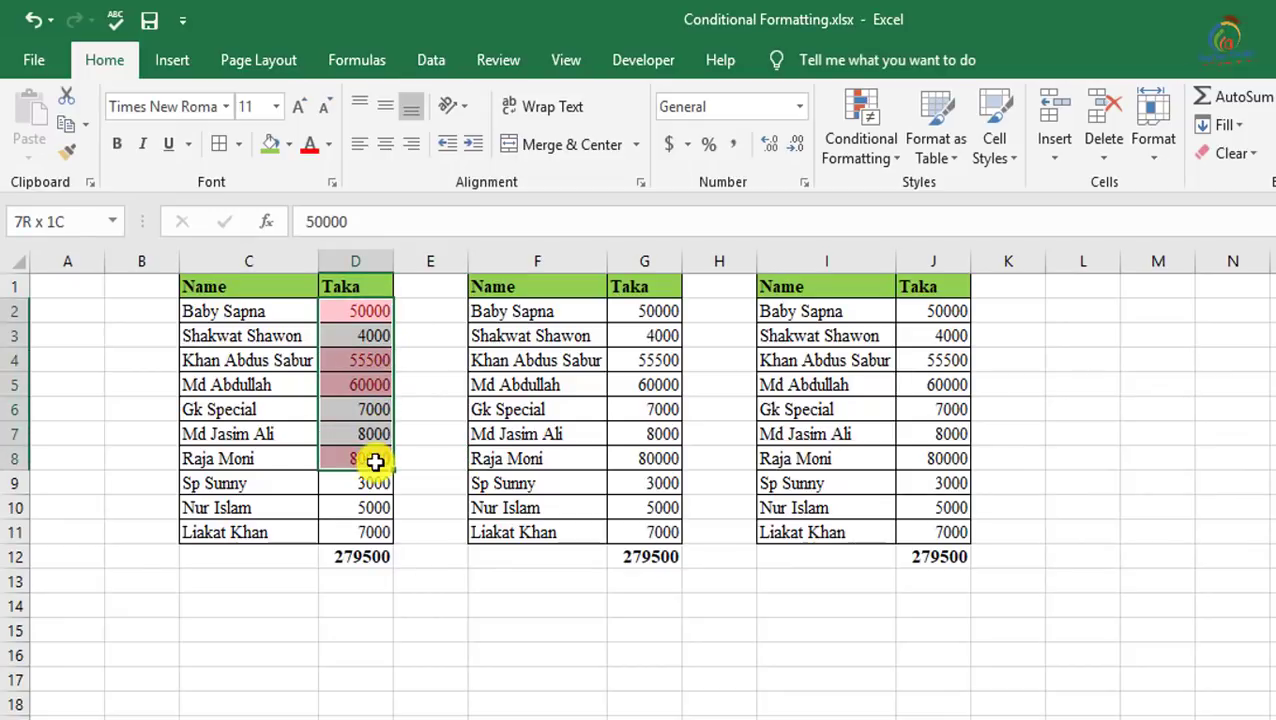
{"action": "left_click", "coordinate": [418, 356]}
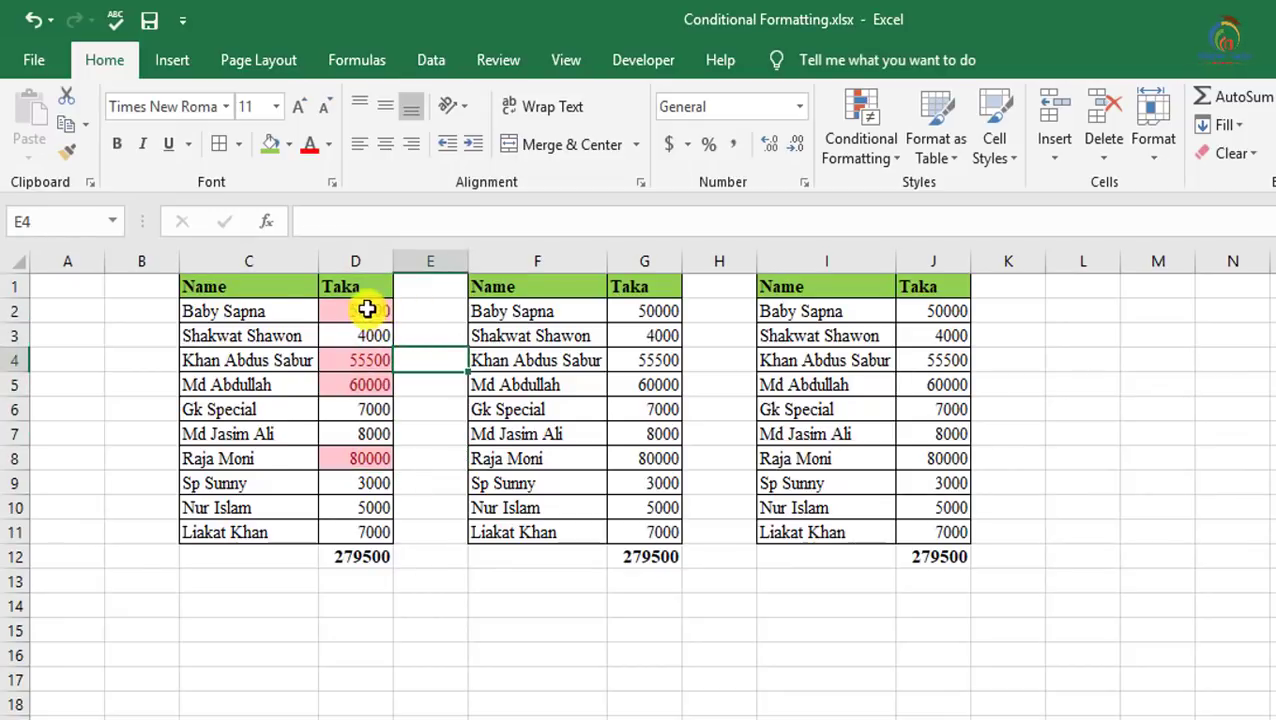
{"action": "left_click_drag", "start_coordinate": [367, 309], "coordinate": [370, 466]}
{"action": "left_click", "coordinate": [370, 435]}
{"action": "left_click_drag", "start_coordinate": [655, 318], "coordinate": [675, 527]}
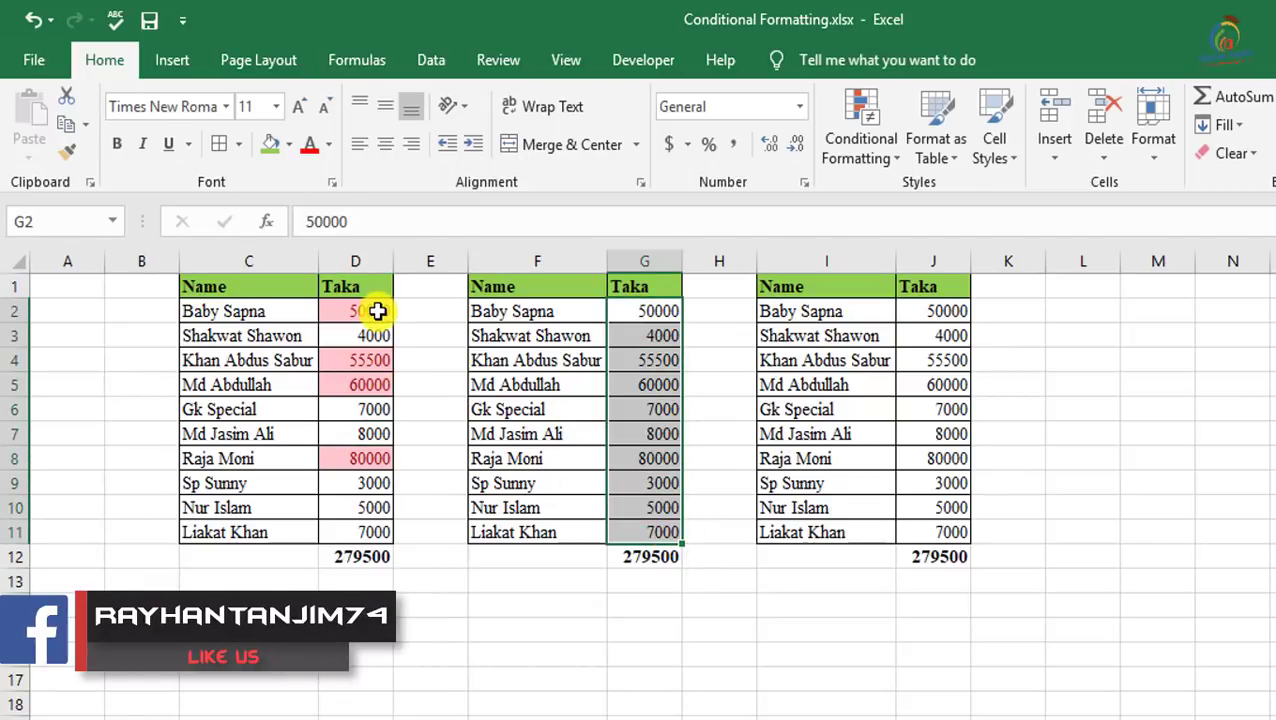
Step: Apply a Bottom 3 Items rule with light red fill to the second Taka column
{"action": "left_click", "coordinate": [879, 165]}
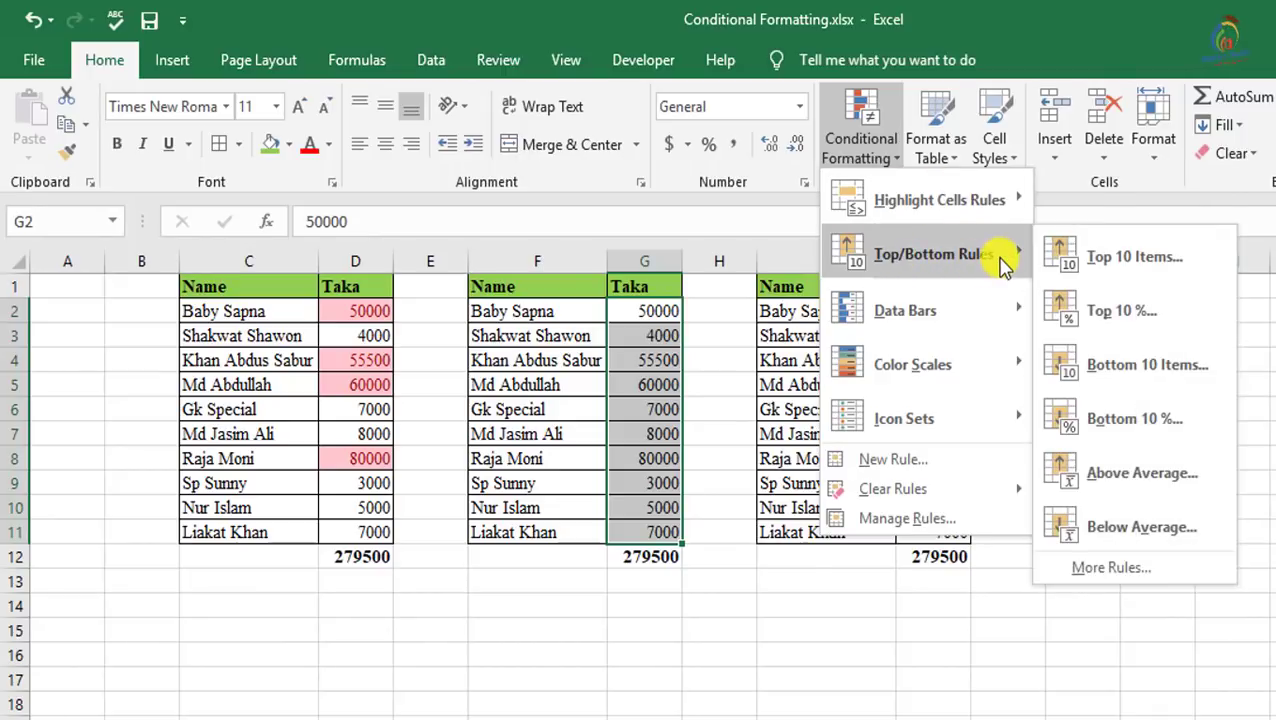
{"action": "left_click", "coordinate": [1133, 368]}
{"action": "left_click", "coordinate": [912, 463]}
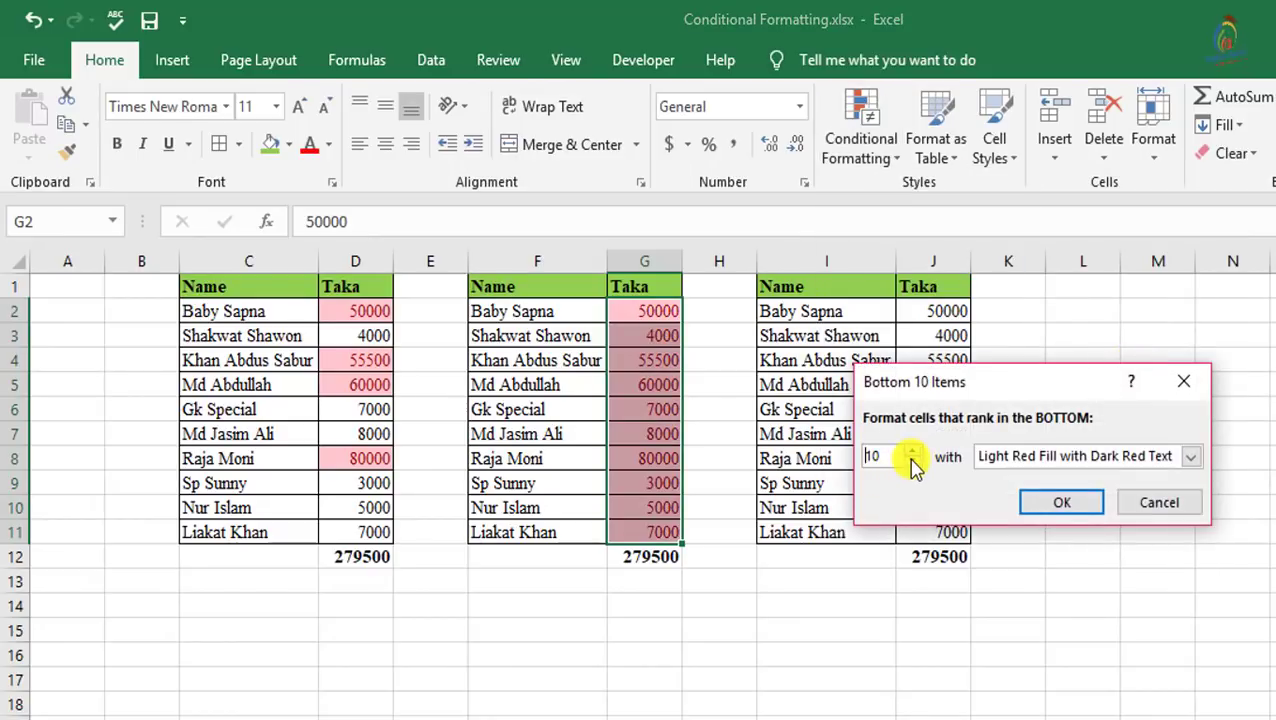
{"action": "left_click", "coordinate": [912, 463]}
{"action": "left_click", "coordinate": [912, 463]}
{"action": "left_click", "coordinate": [912, 463]}
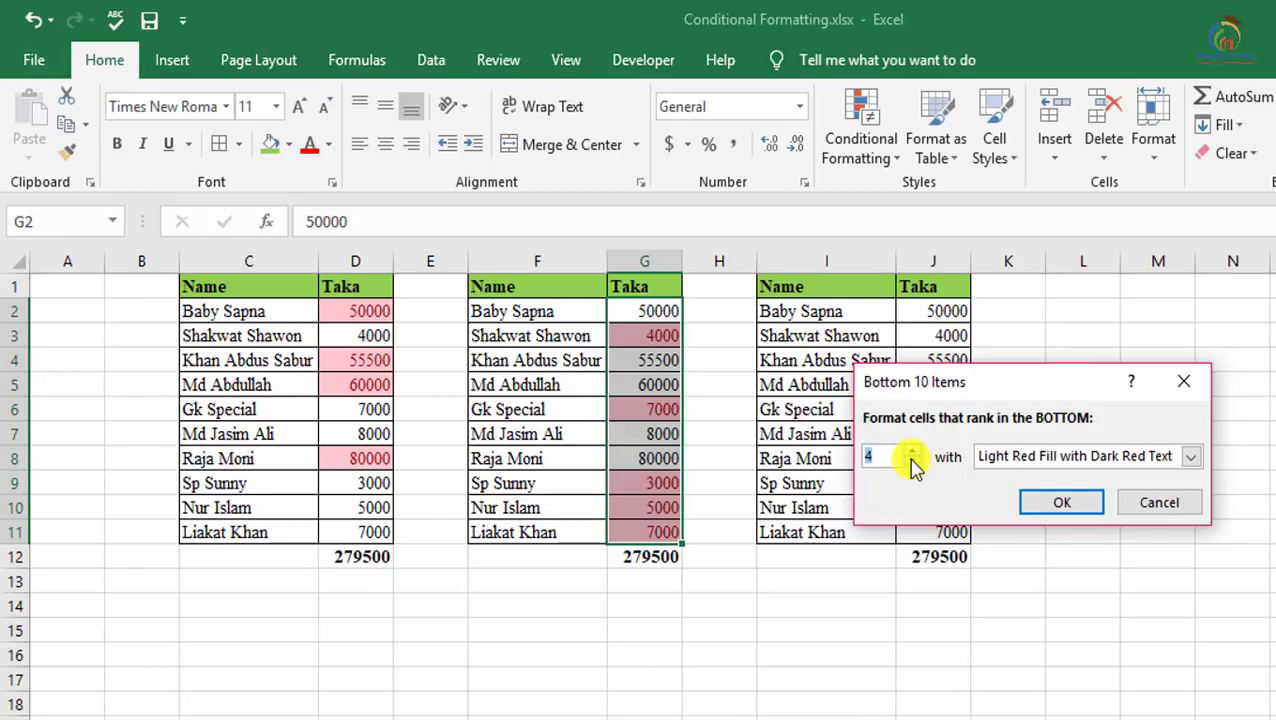
{"action": "left_click", "coordinate": [912, 463]}
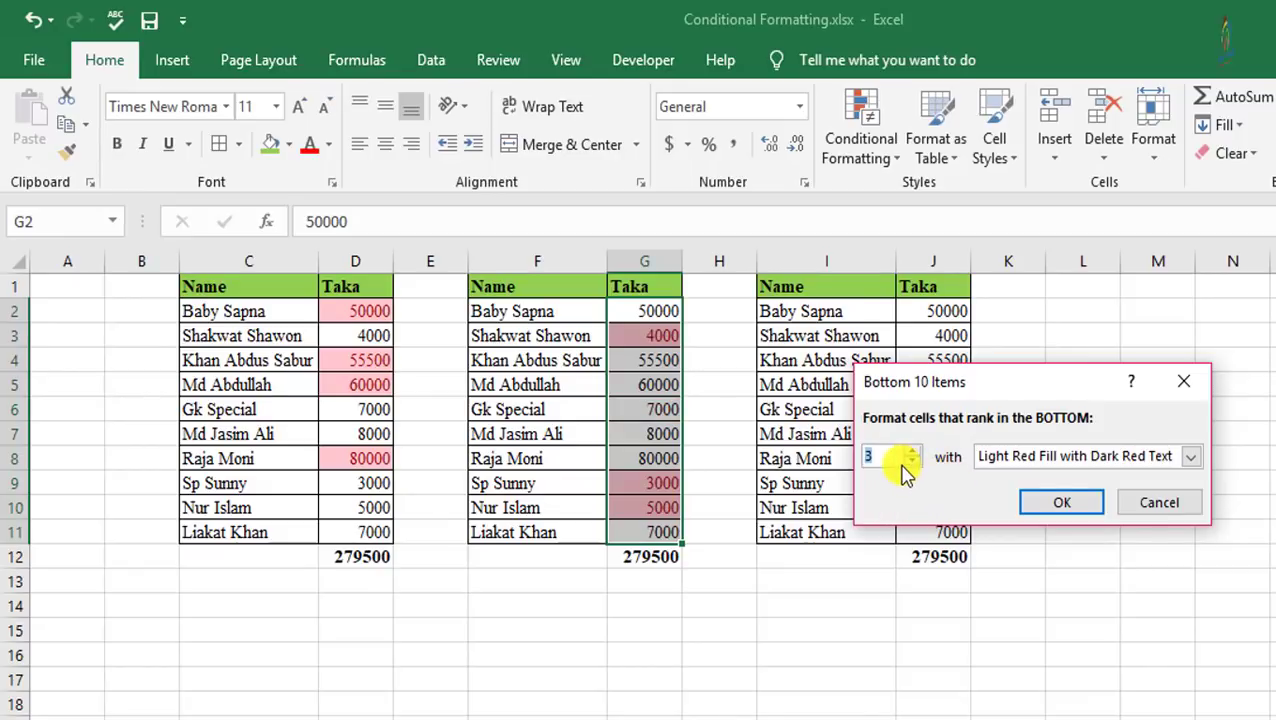
{"action": "left_click_drag", "start_coordinate": [977, 386], "coordinate": [1104, 392]}
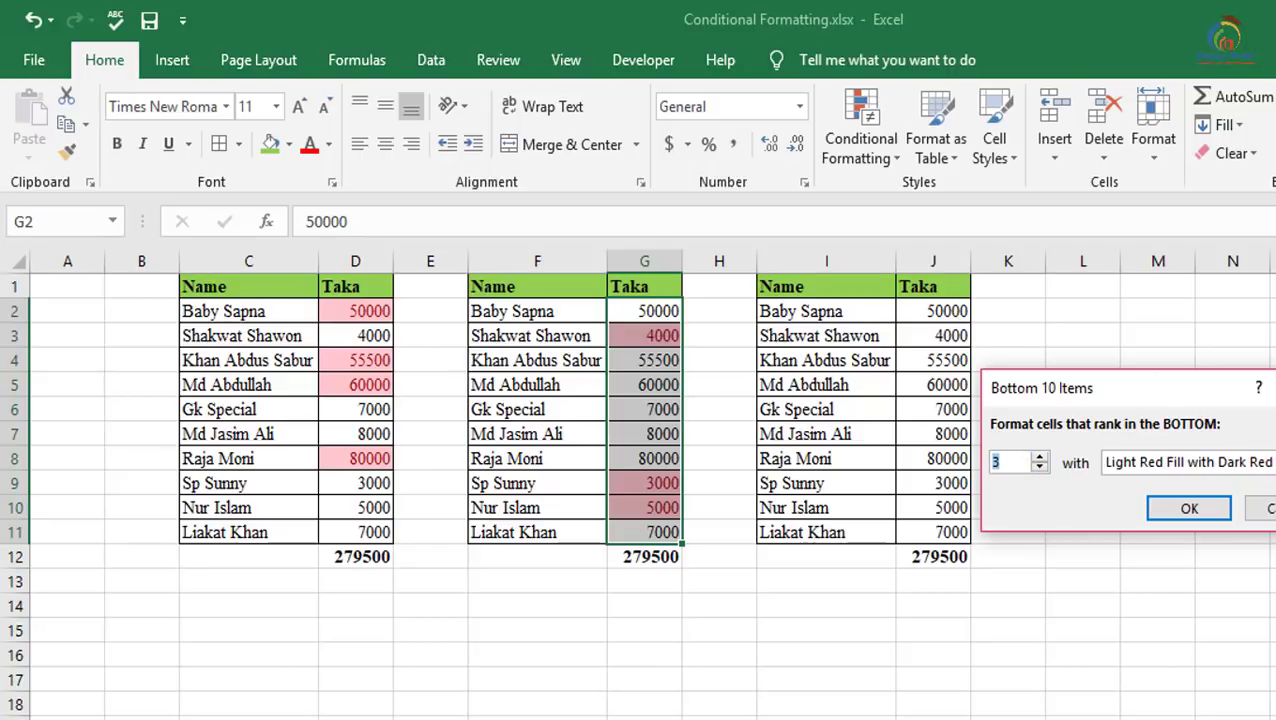
{"action": "left_click", "coordinate": [1176, 513]}
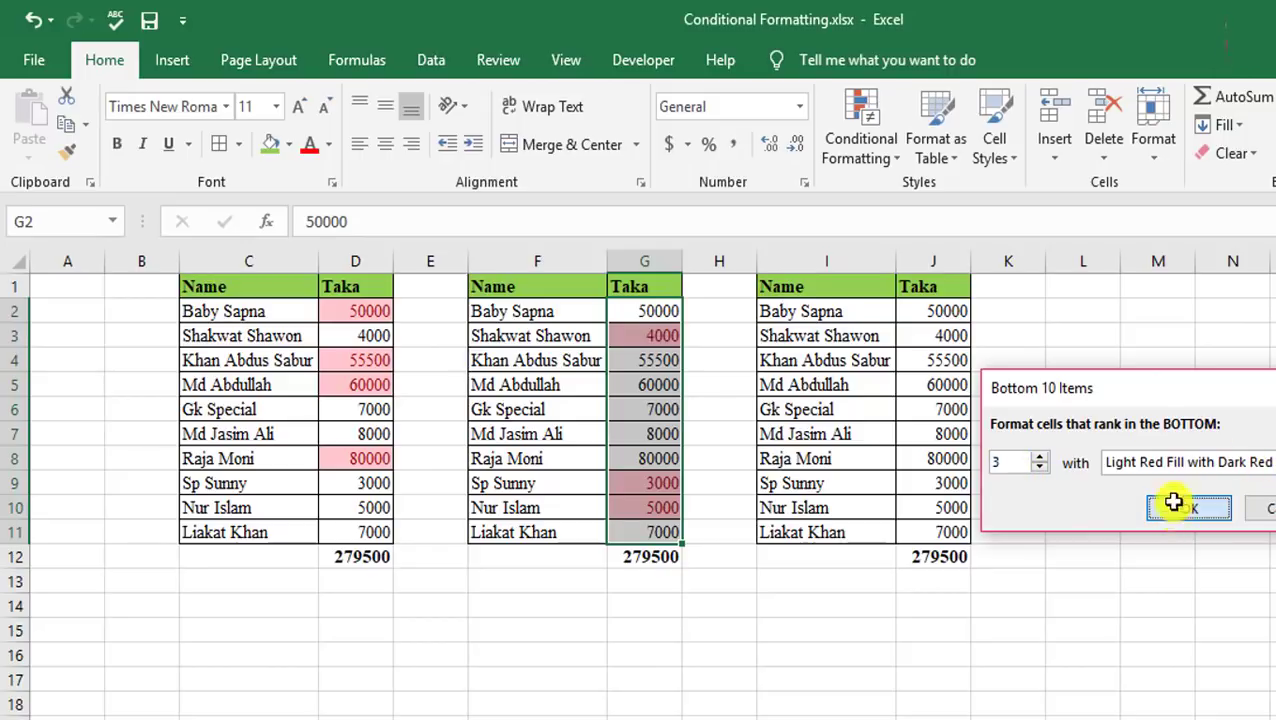
Step: Check the highlighted 4000, 3000 and 5000, then select the first table's Taka values
{"action": "left_click", "coordinate": [1134, 461]}
{"action": "left_click", "coordinate": [662, 335]}
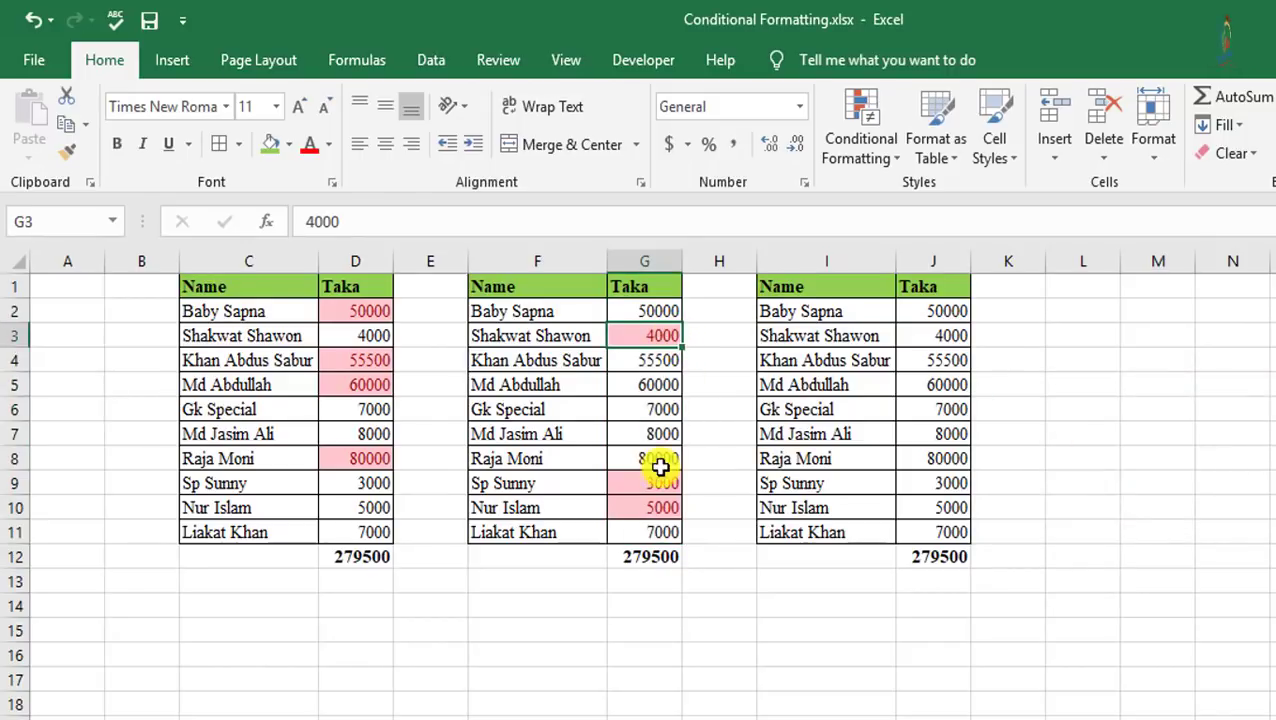
{"action": "left_click", "coordinate": [659, 483]}
{"action": "left_click", "coordinate": [662, 513]}
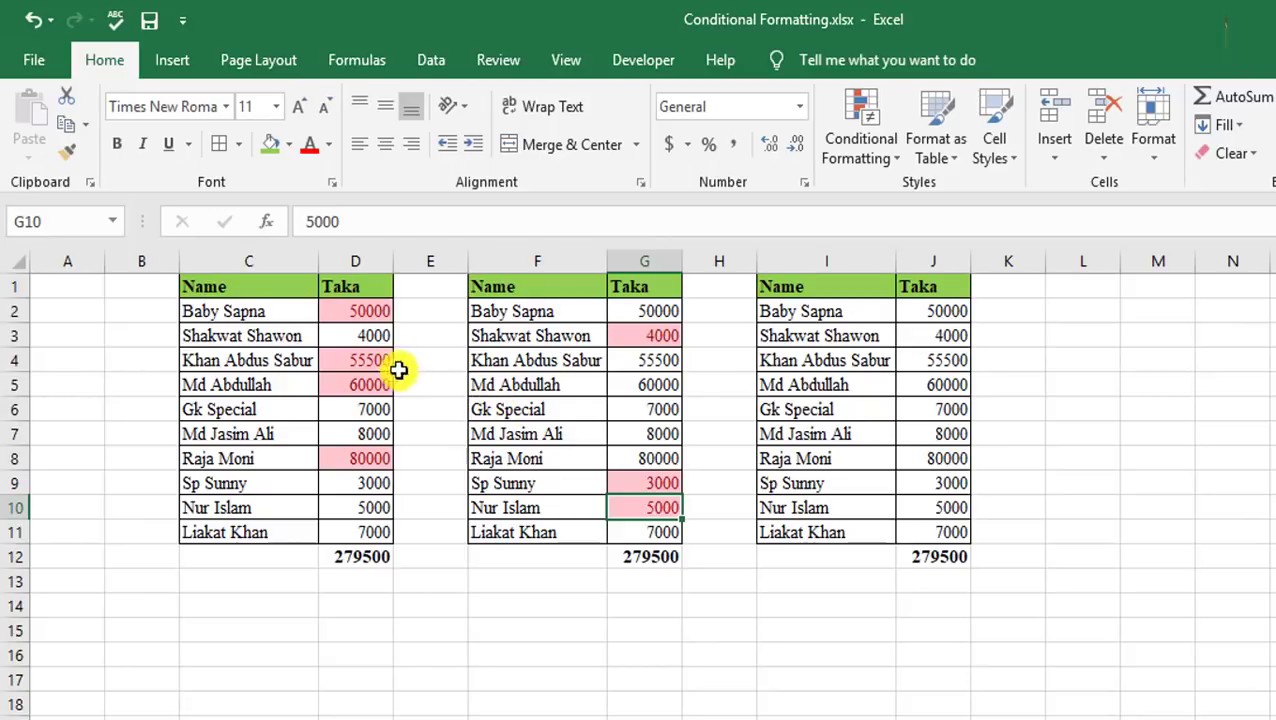
{"action": "left_click_drag", "start_coordinate": [362, 310], "coordinate": [362, 540]}
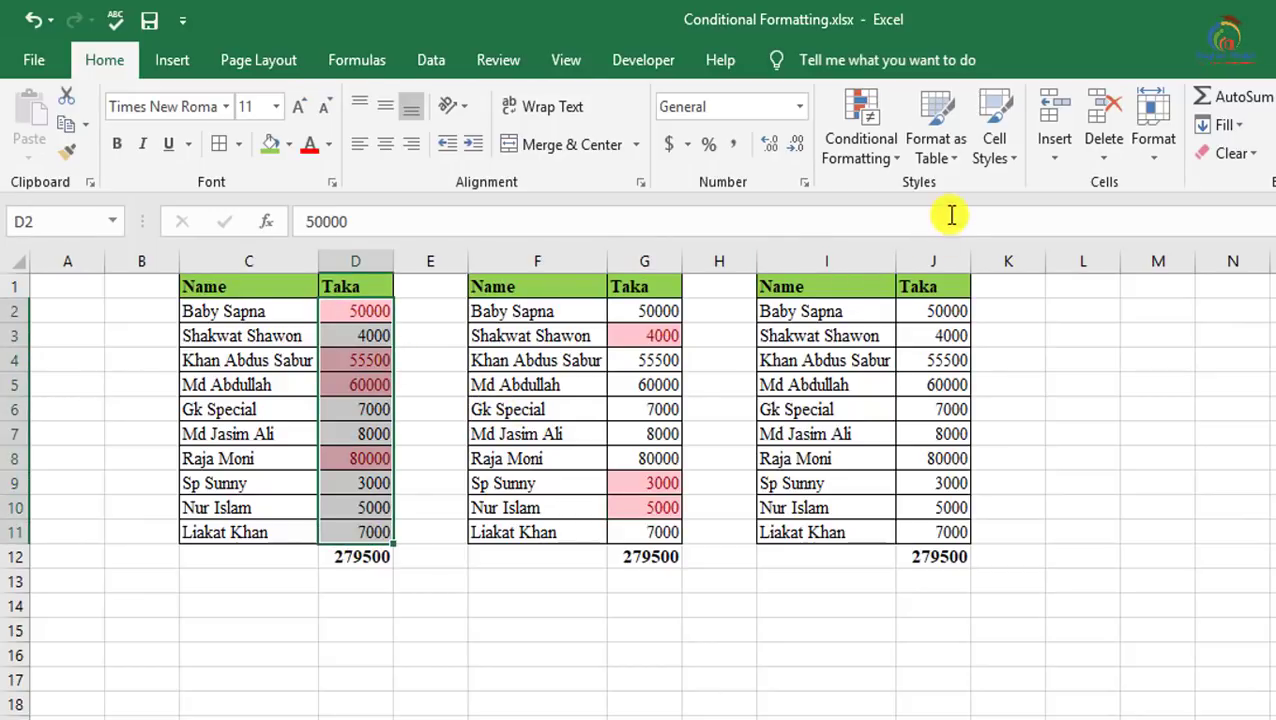
Step: Clear the conditional formatting rules from the first Taka column D2:D11
{"action": "left_click", "coordinate": [897, 162]}
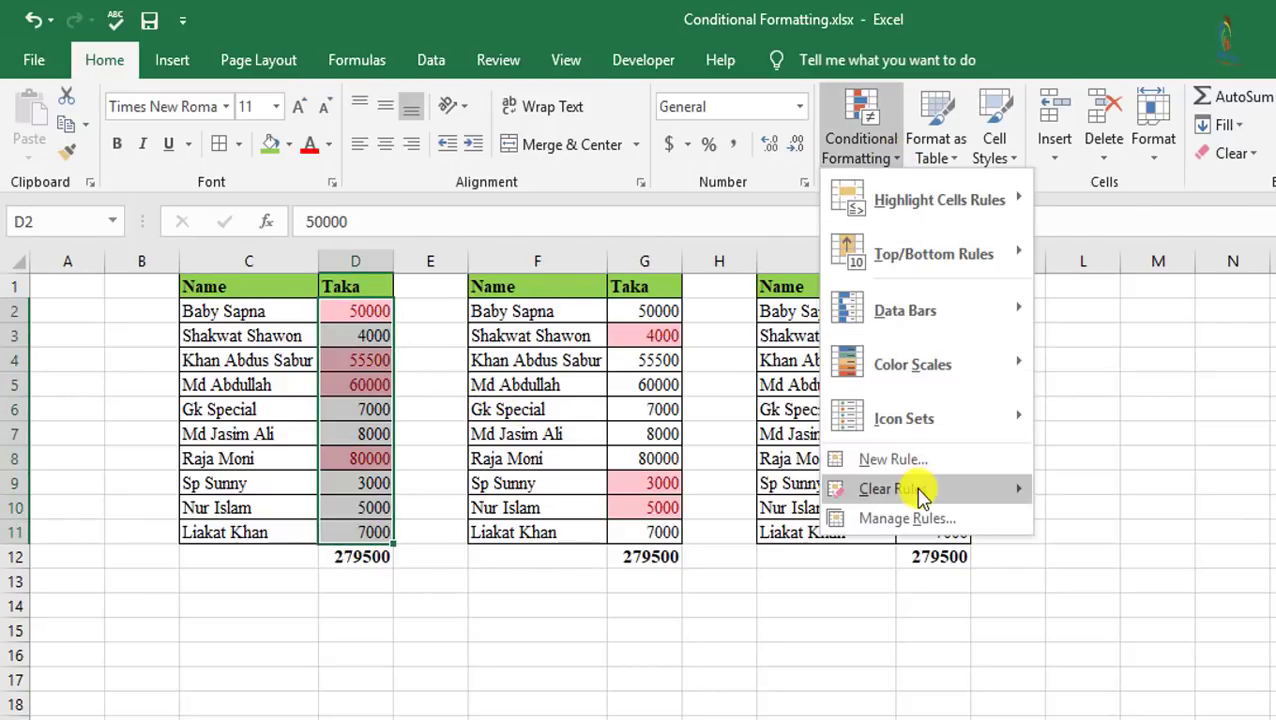
{"action": "mouse_move", "coordinate": [920, 490]}
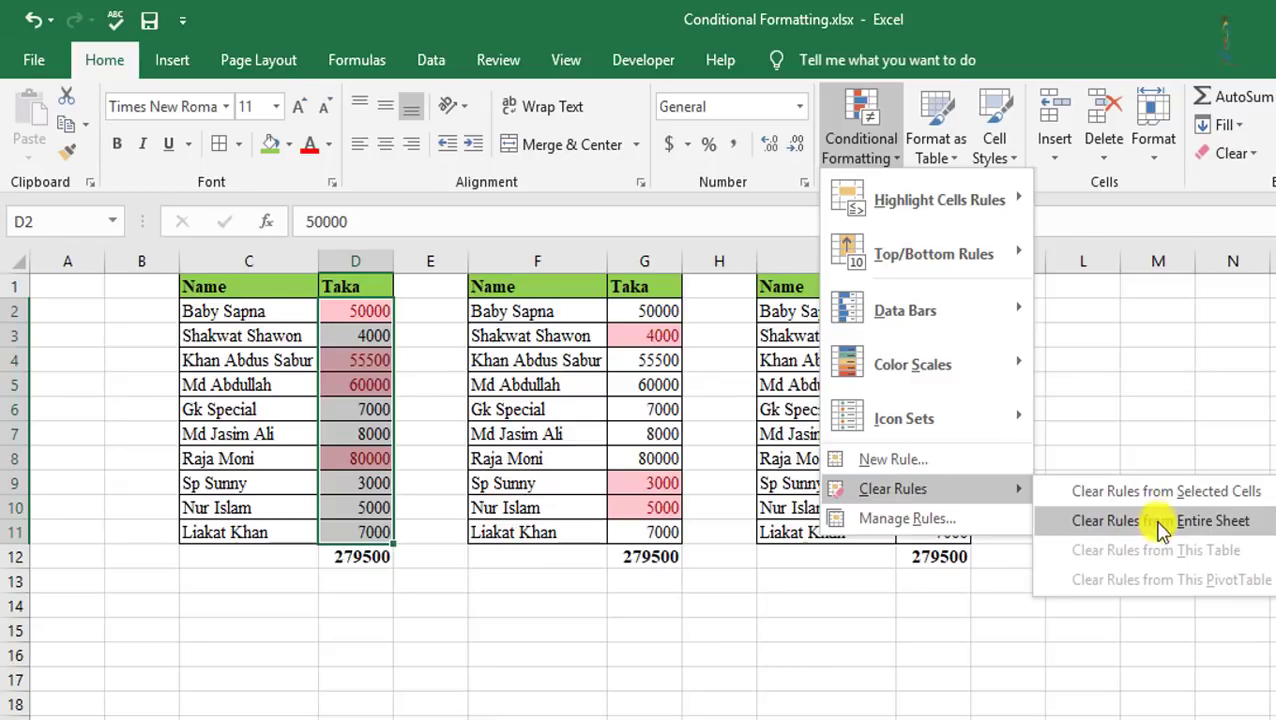
{"action": "left_click", "coordinate": [1180, 500]}
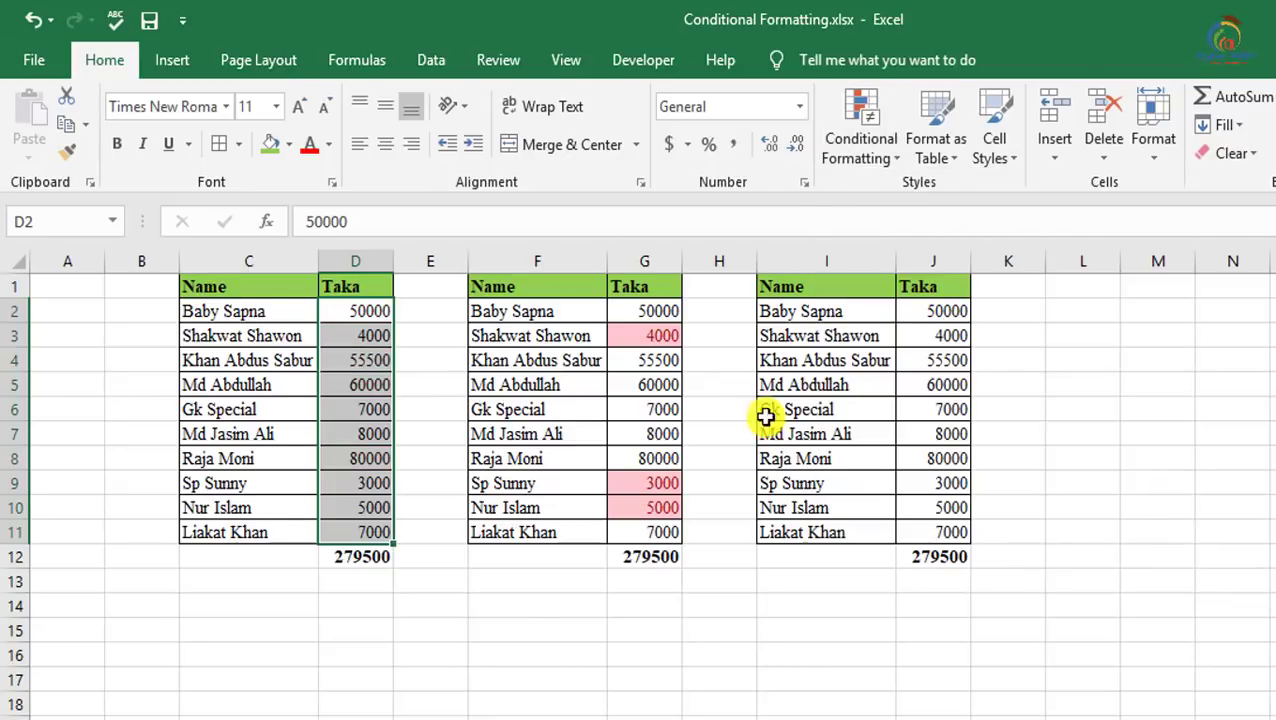
{"action": "left_click", "coordinate": [719, 360]}
Step: Select G2:G11 and clear its conditional formatting rules too
{"action": "left_click_drag", "start_coordinate": [652, 311], "coordinate": [681, 532]}
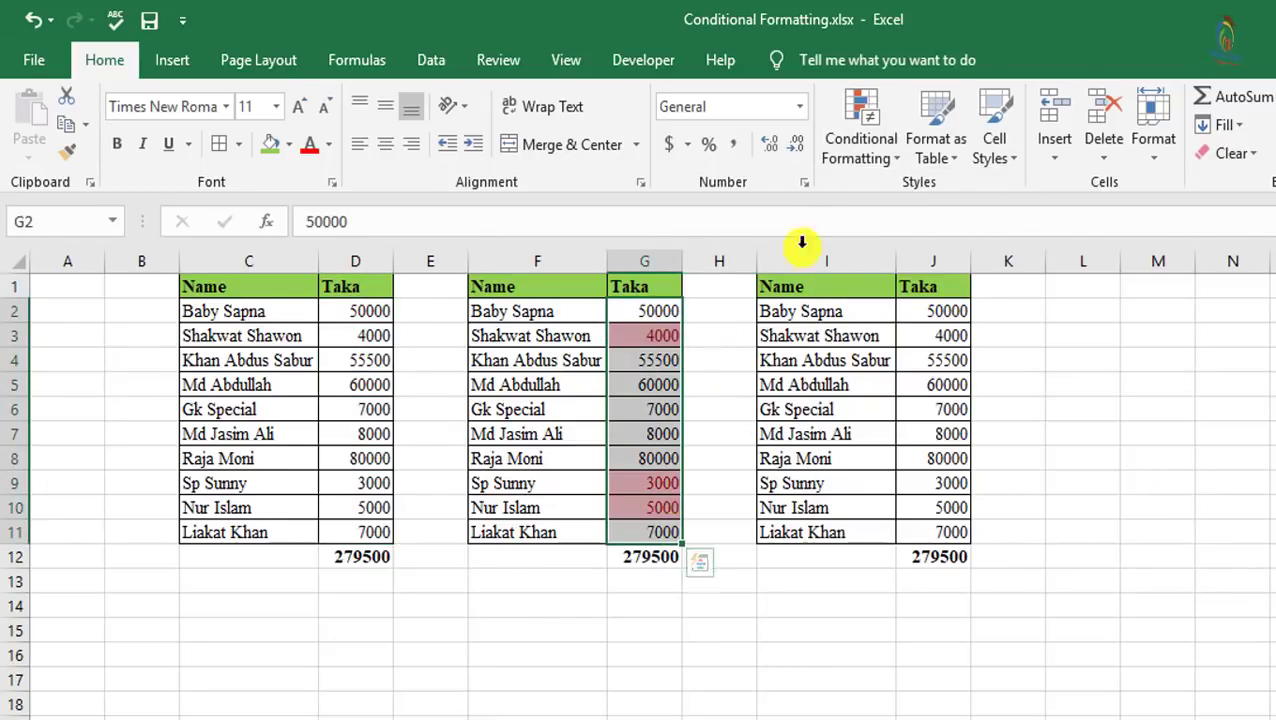
{"action": "left_click", "coordinate": [860, 150]}
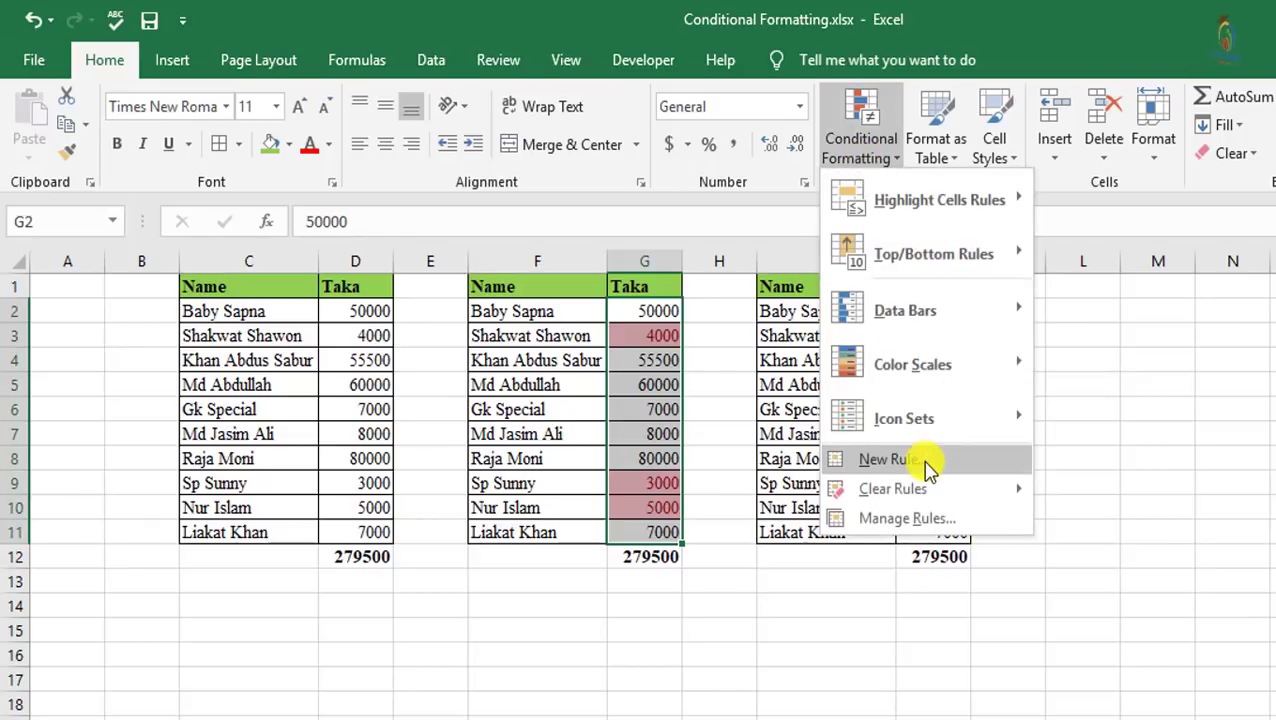
{"action": "mouse_move", "coordinate": [918, 490]}
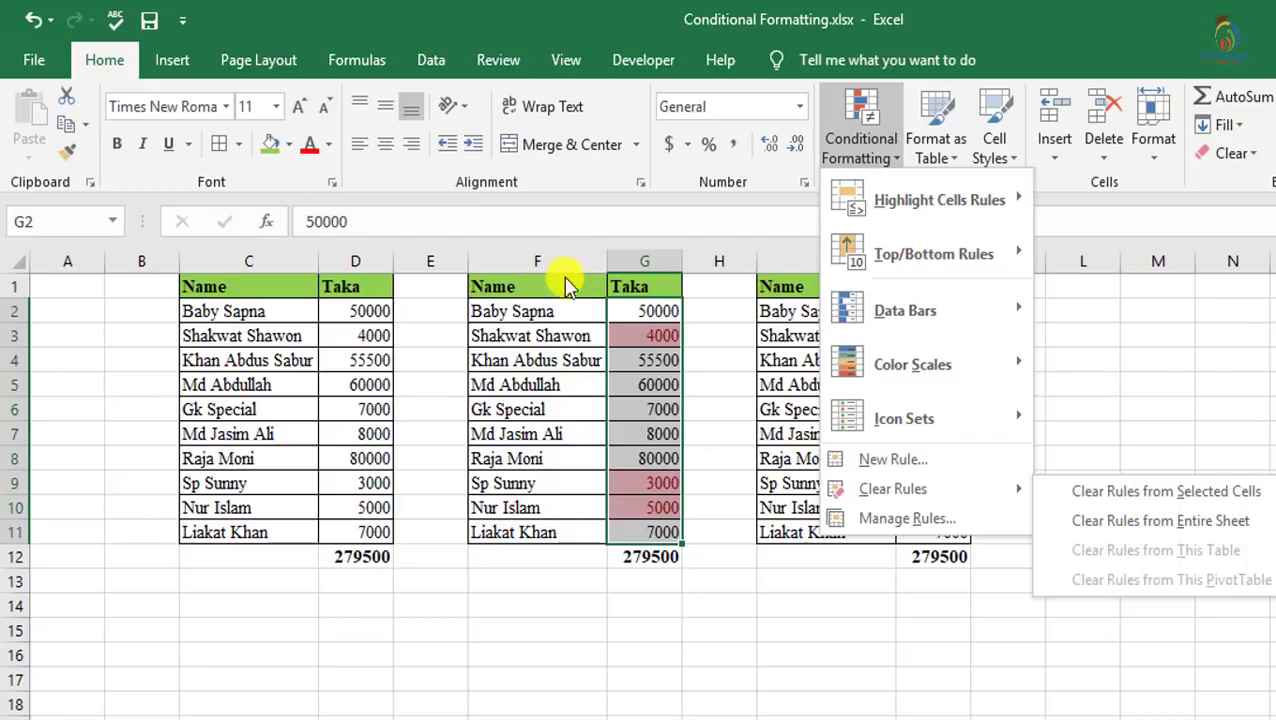
{"action": "left_click", "coordinate": [1178, 494]}
{"action": "left_click", "coordinate": [1156, 485]}
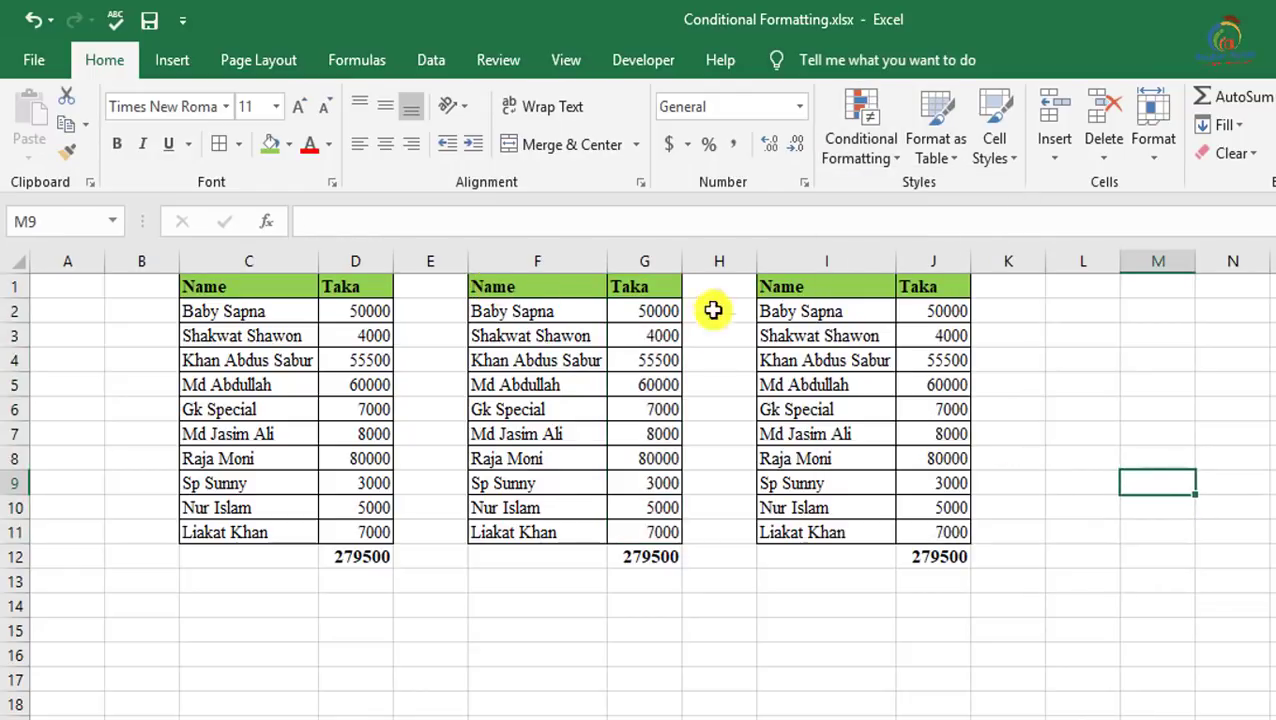
Step: Select D2:D11 and open a Top 10% rule set to 30%, previewing 55500, 60000, 80000
{"action": "left_click_drag", "start_coordinate": [370, 302], "coordinate": [370, 530]}
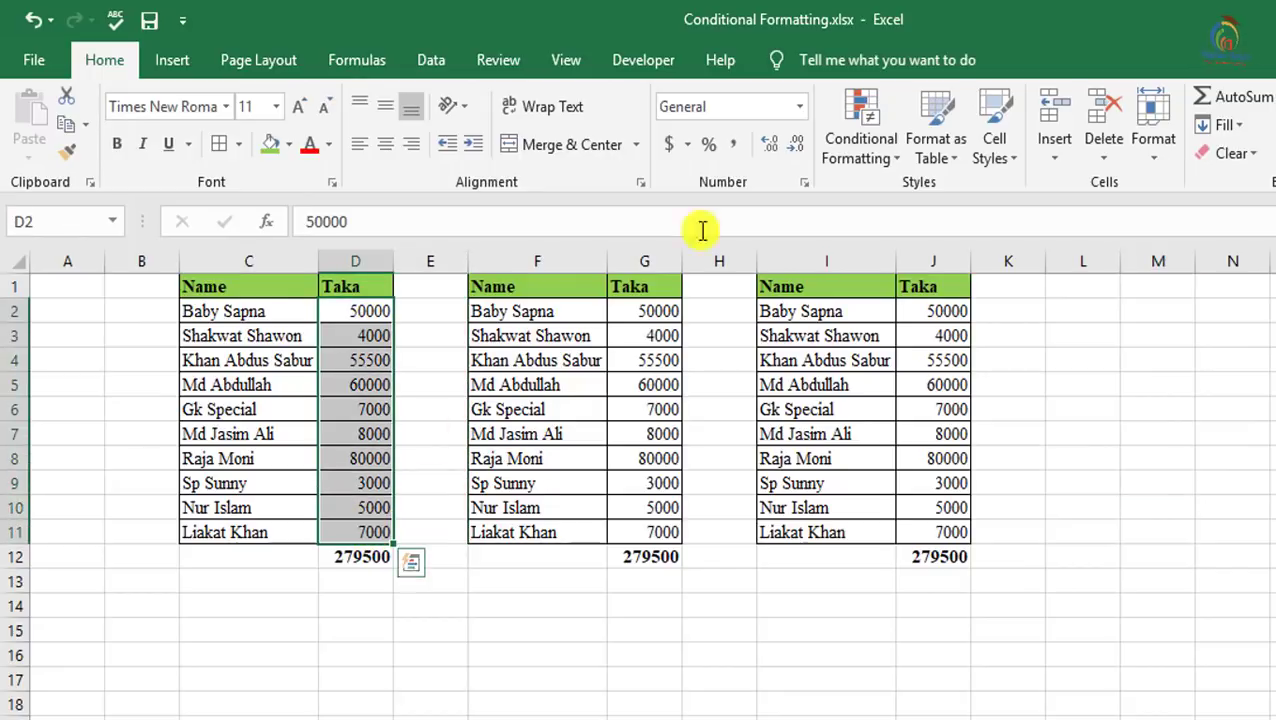
{"action": "left_click", "coordinate": [858, 160]}
{"action": "mouse_move", "coordinate": [900, 256]}
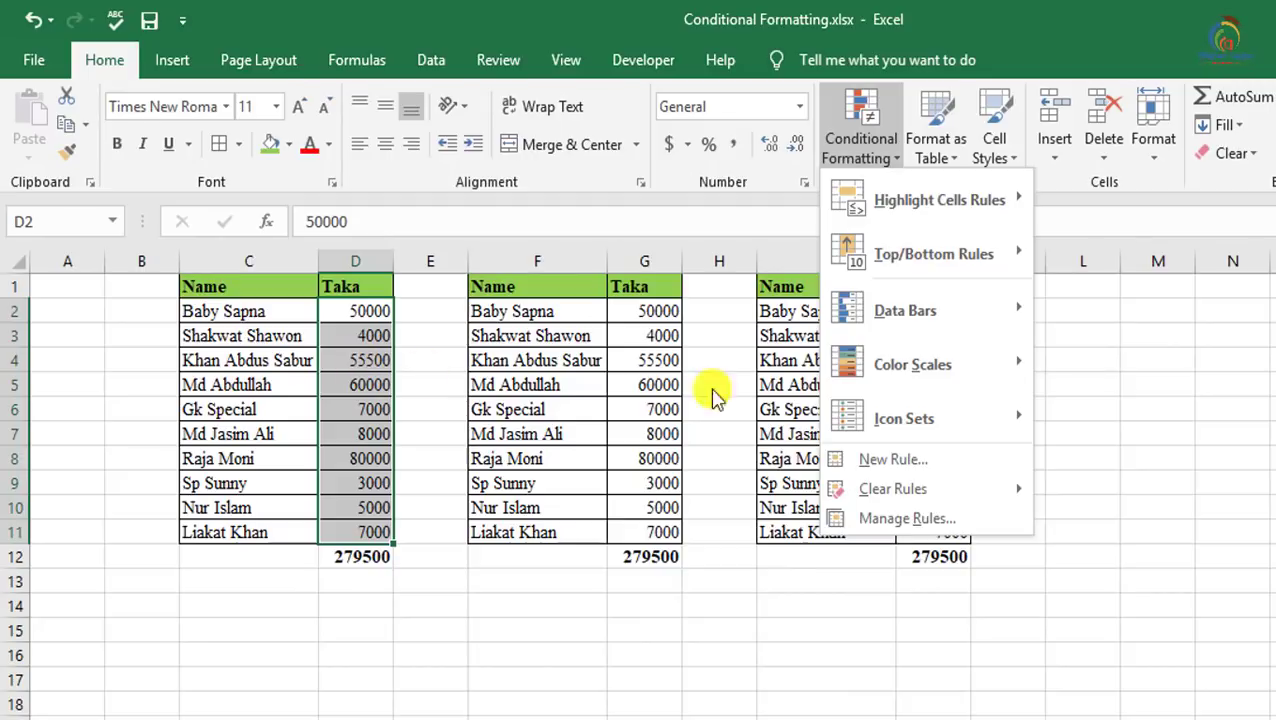
{"action": "mouse_move", "coordinate": [980, 259]}
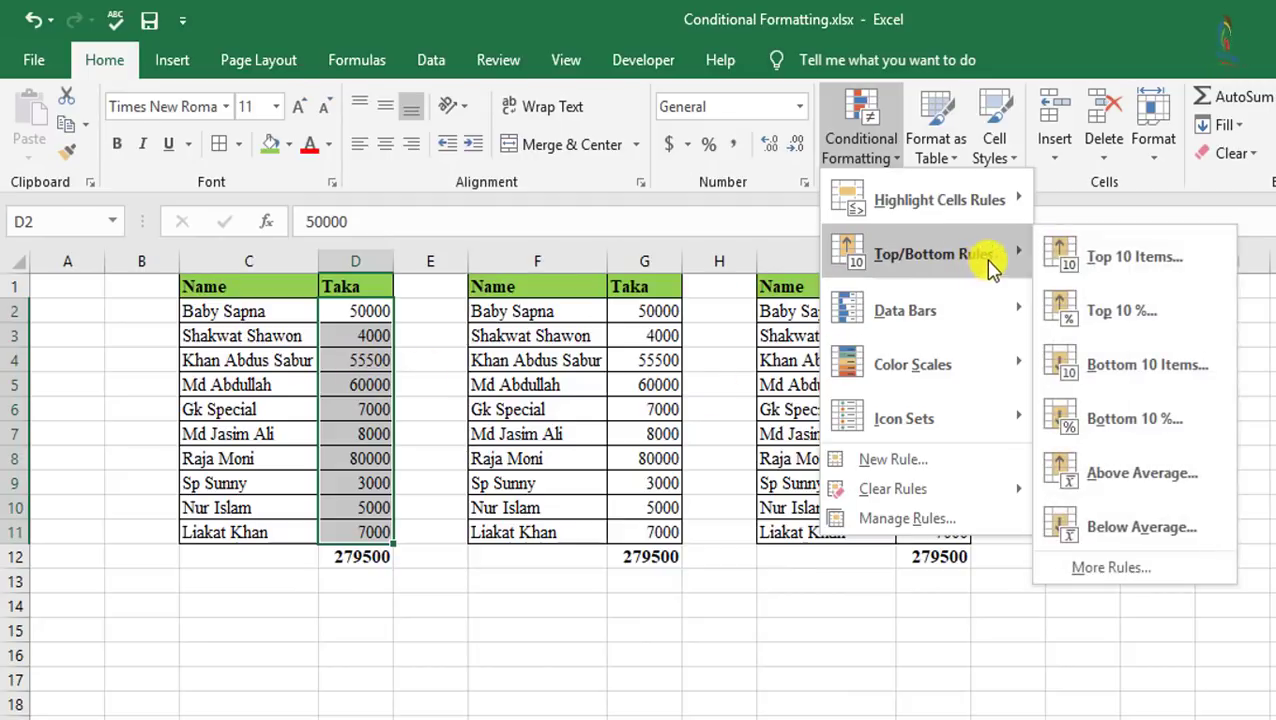
{"action": "left_click", "coordinate": [1120, 318]}
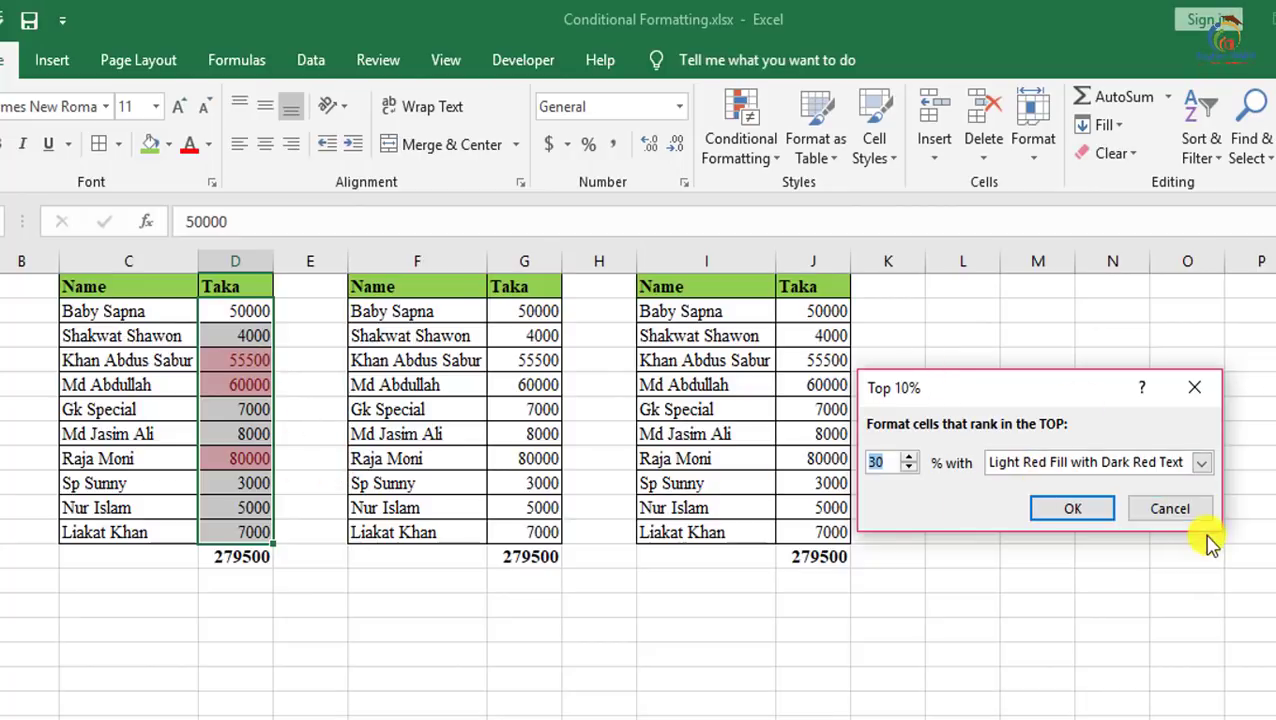
Step: Cancel the Top 10% rule and reselect the first table's Taka values
{"action": "left_click", "coordinate": [1178, 512]}
{"action": "left_click", "coordinate": [466, 393]}
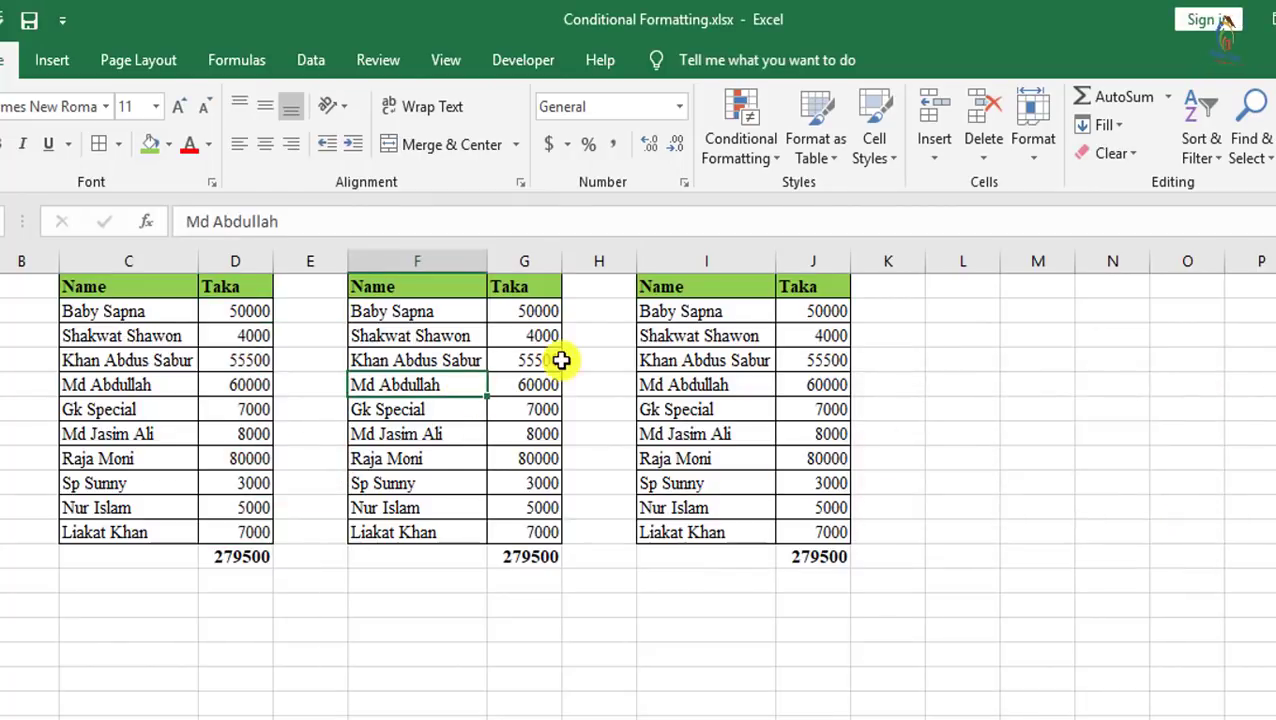
{"action": "left_click", "coordinate": [222, 311]}
{"action": "left_click_drag", "start_coordinate": [256, 352], "coordinate": [256, 530]}
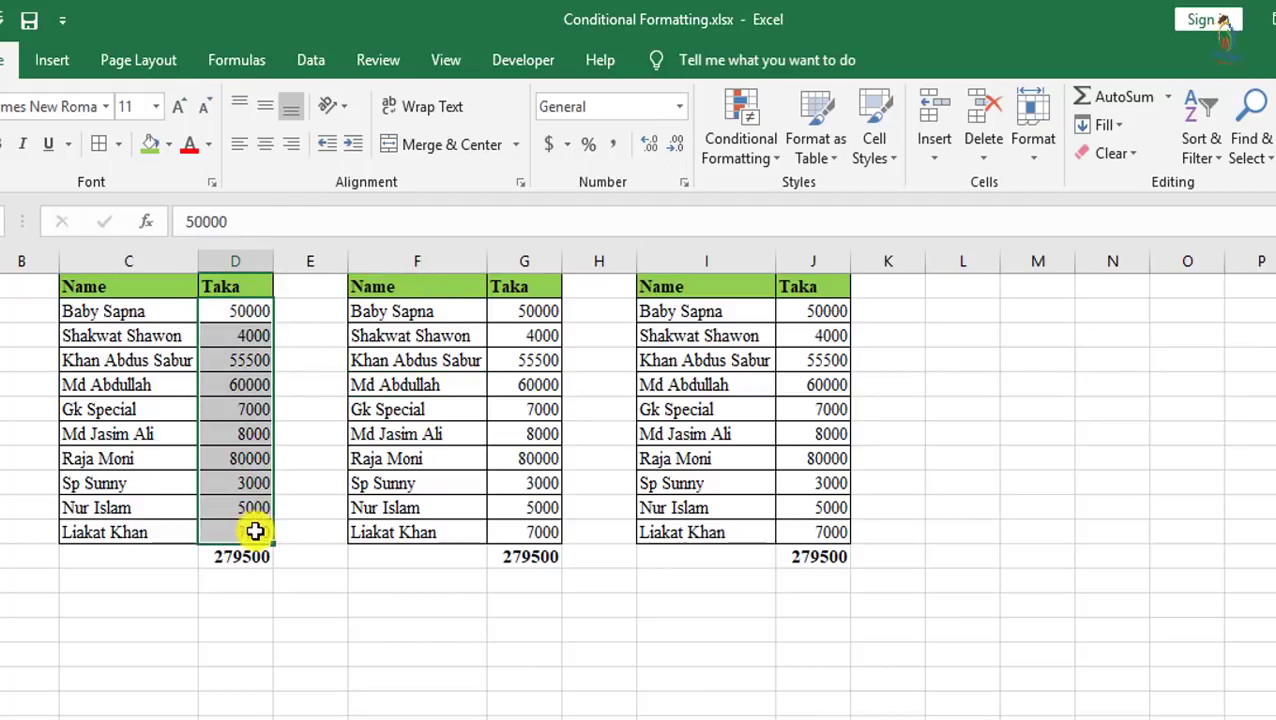
Step: Preview a Bottom 10% rule at 30%, then cancel it unapplied
{"action": "left_click", "coordinate": [748, 166]}
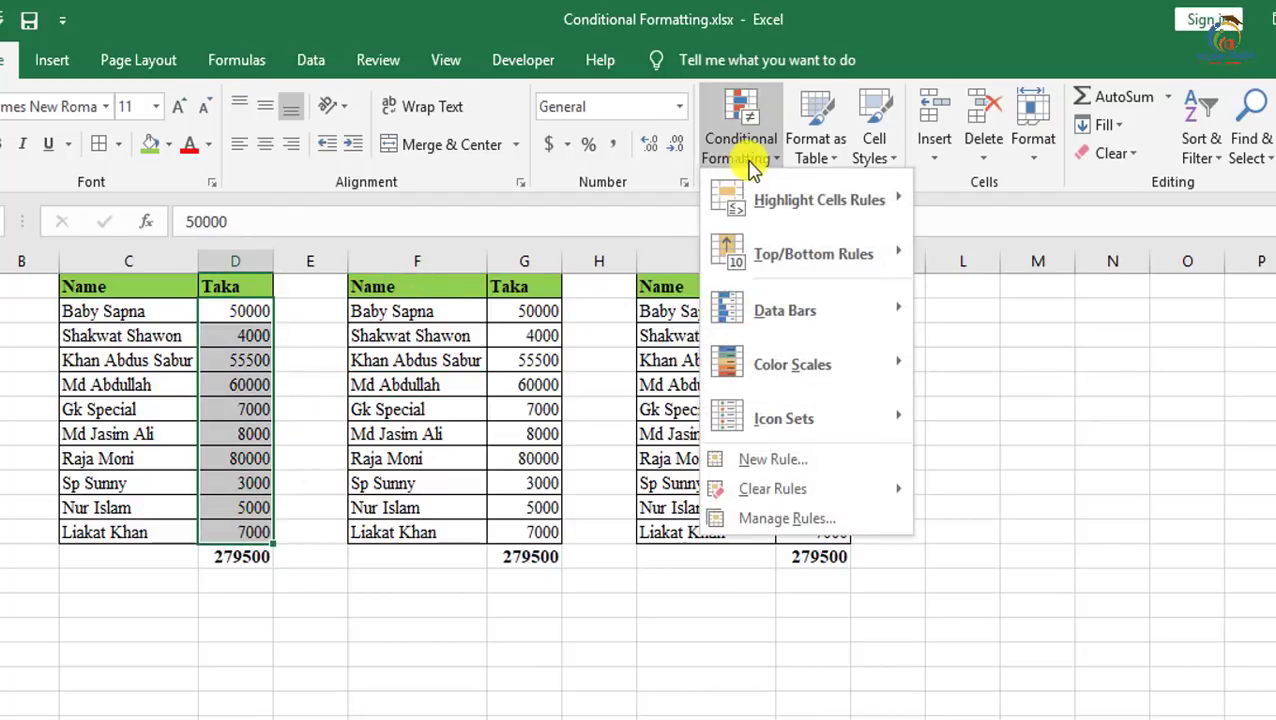
{"action": "mouse_move", "coordinate": [843, 262]}
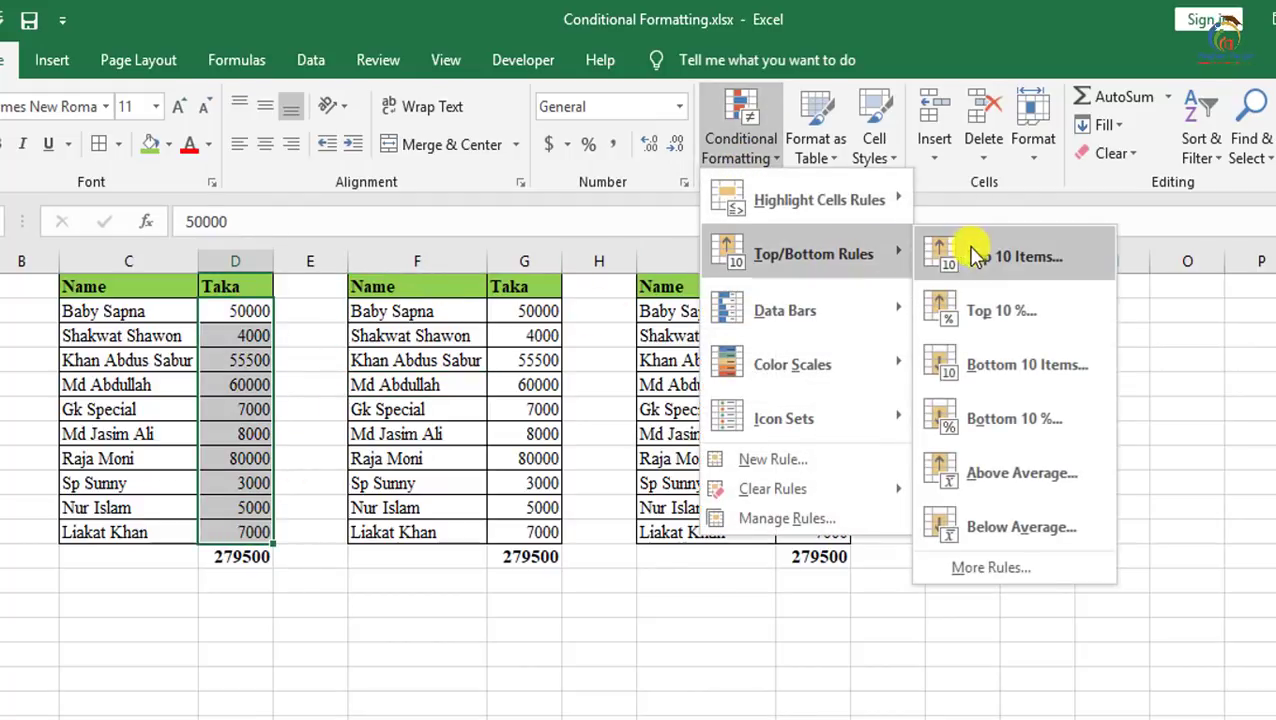
{"action": "left_click", "coordinate": [1022, 420]}
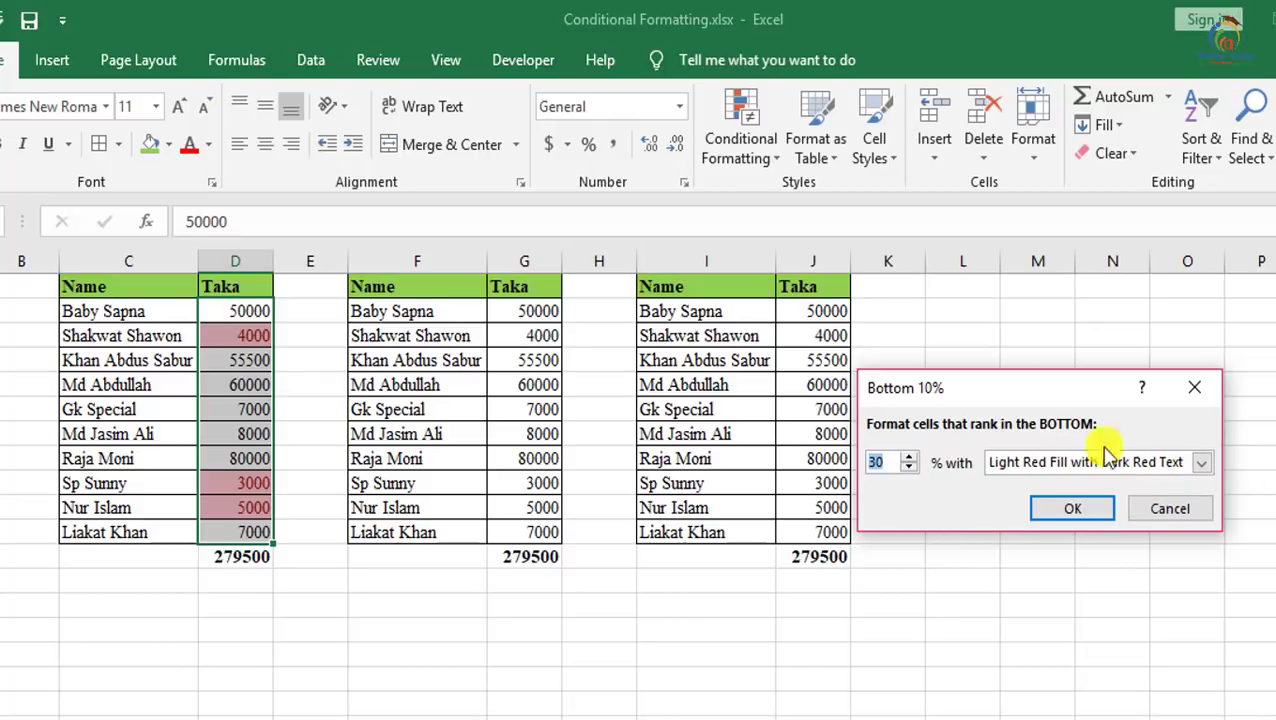
{"action": "left_click", "coordinate": [1190, 514]}
Step: Close the Conditional Formatting menu unused and reselect the first table's Taka values
{"action": "left_click", "coordinate": [1098, 450]}
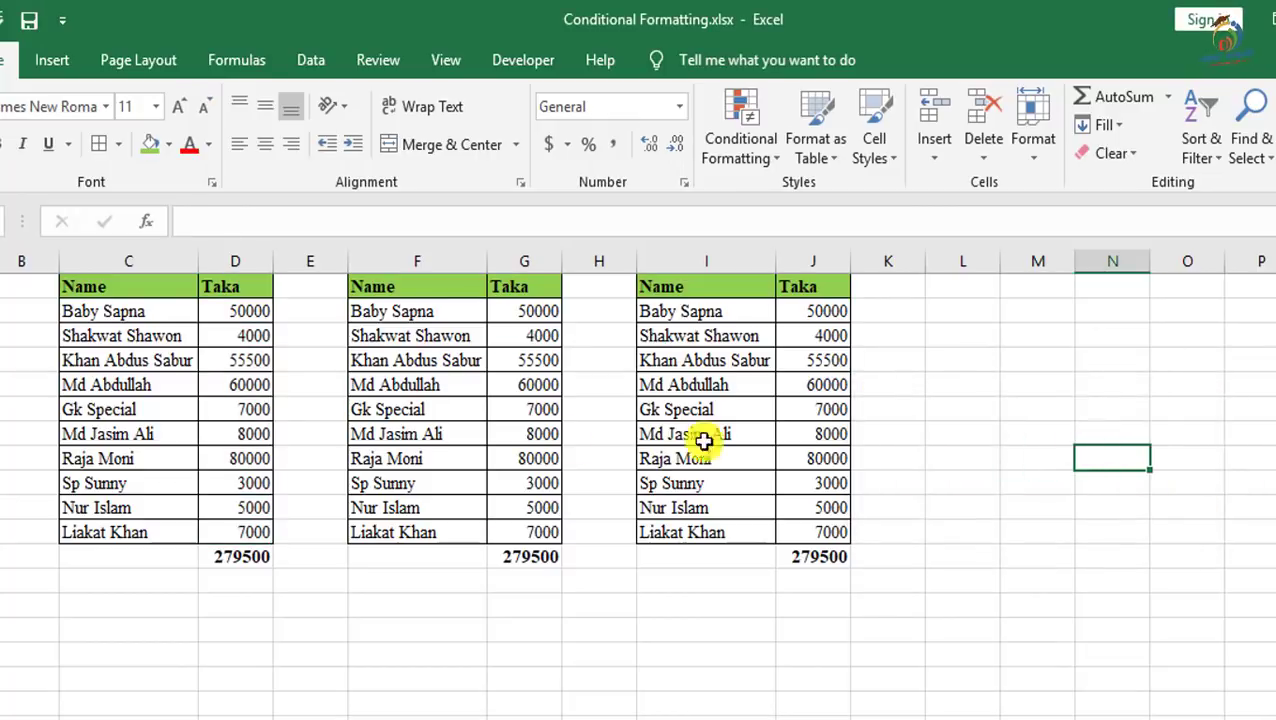
{"action": "left_click", "coordinate": [736, 150]}
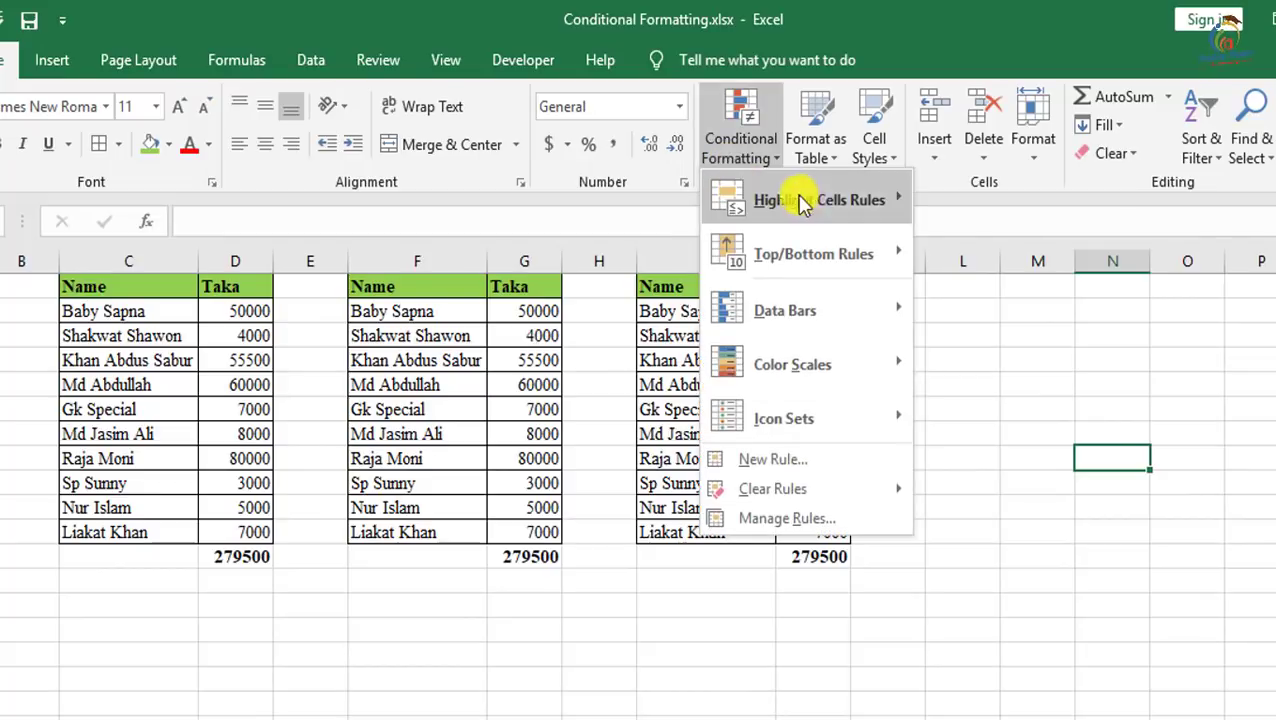
{"action": "mouse_move", "coordinate": [869, 253]}
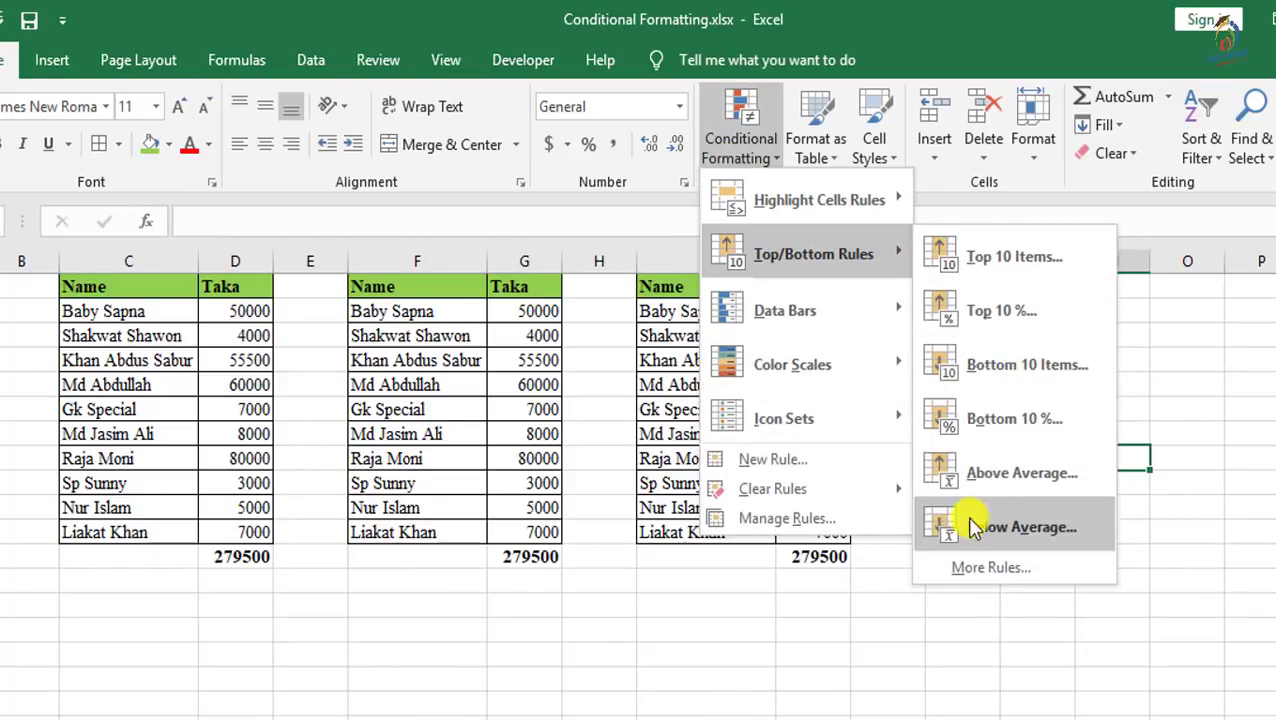
{"action": "left_click", "coordinate": [1190, 522]}
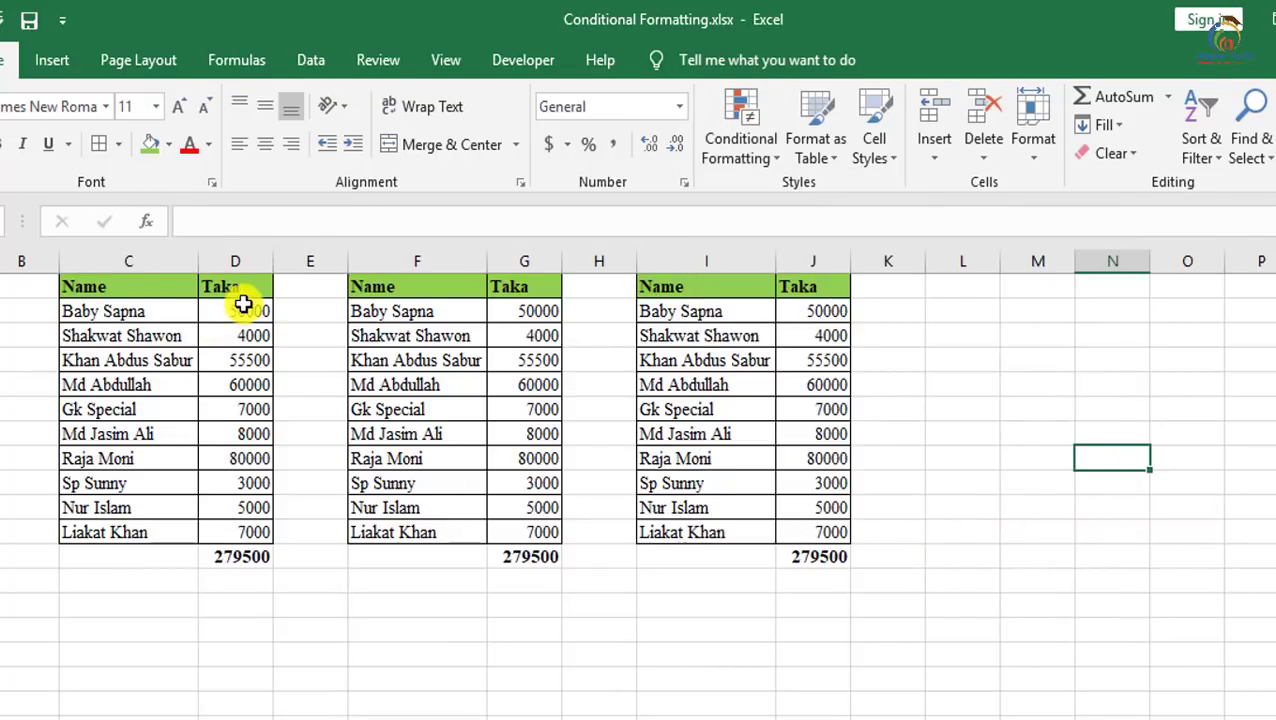
{"action": "left_click_drag", "start_coordinate": [243, 305], "coordinate": [263, 530]}
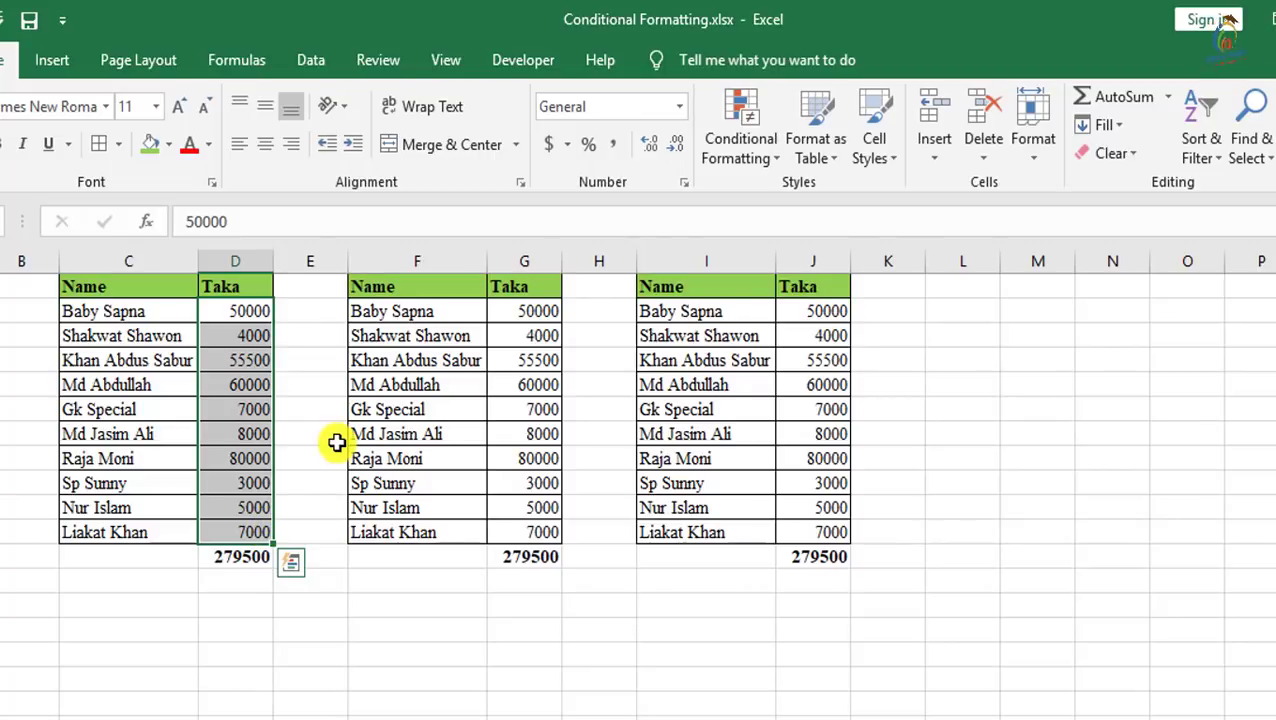
Step: Enter =AVERAGE(D2:D11) below the first total, giving 27950
{"action": "left_click", "coordinate": [251, 584]}
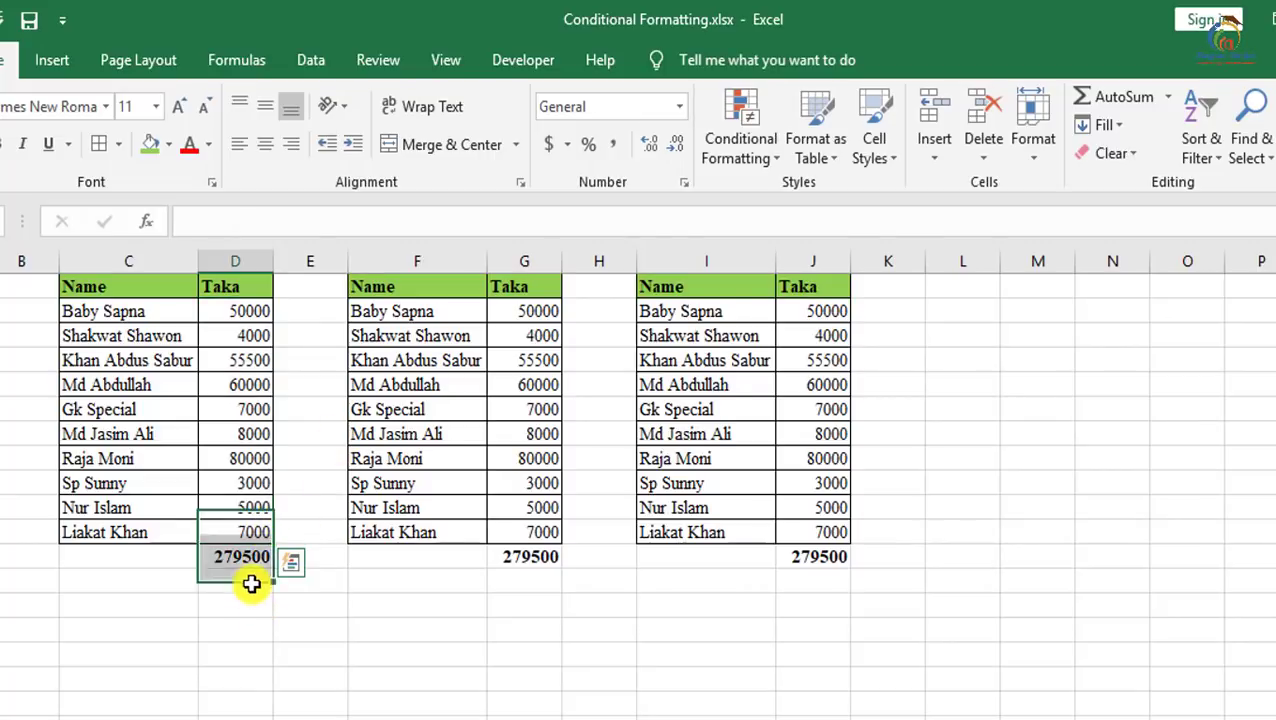
{"action": "type", "text": "=av"}
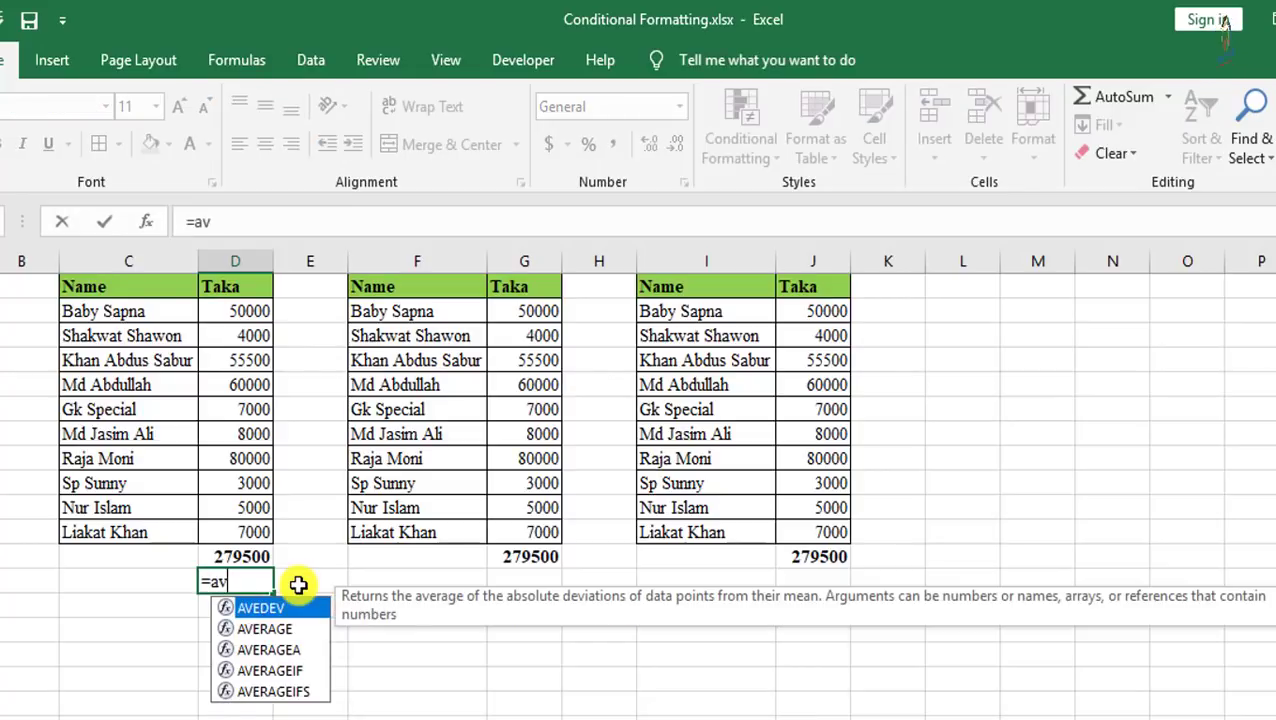
{"action": "type", "text": "erage"}
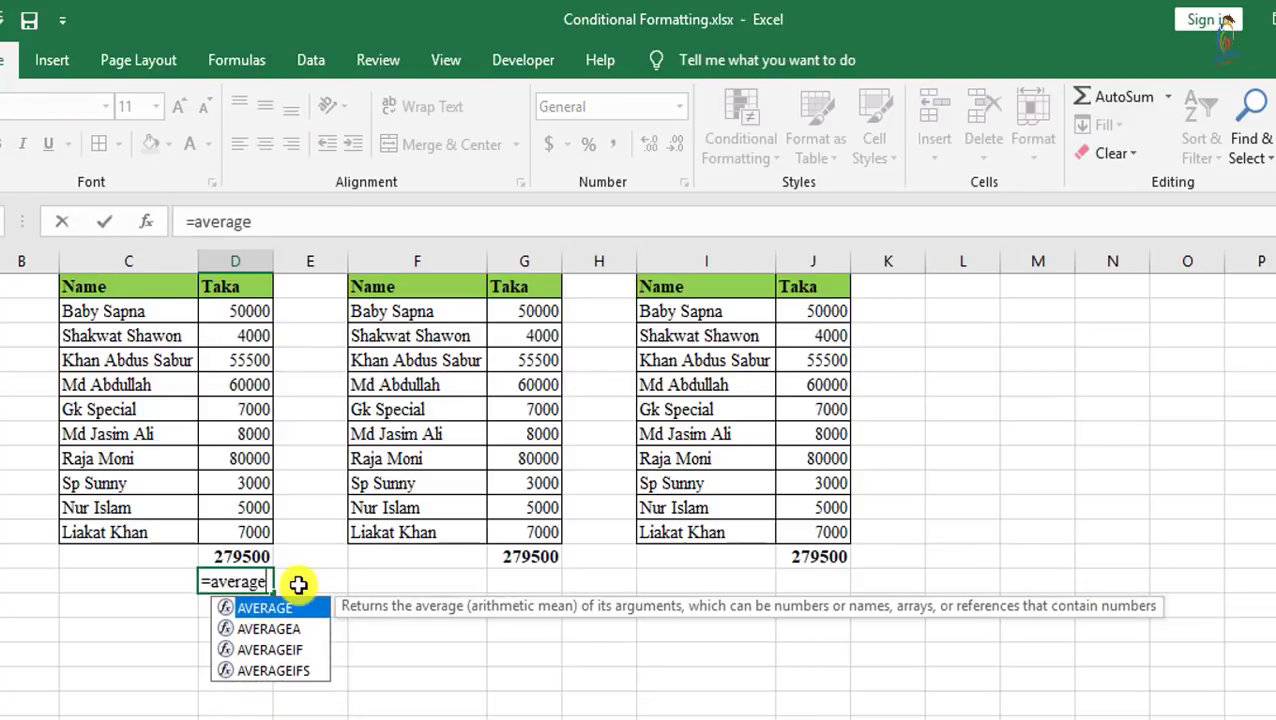
{"action": "type", "text": "("}
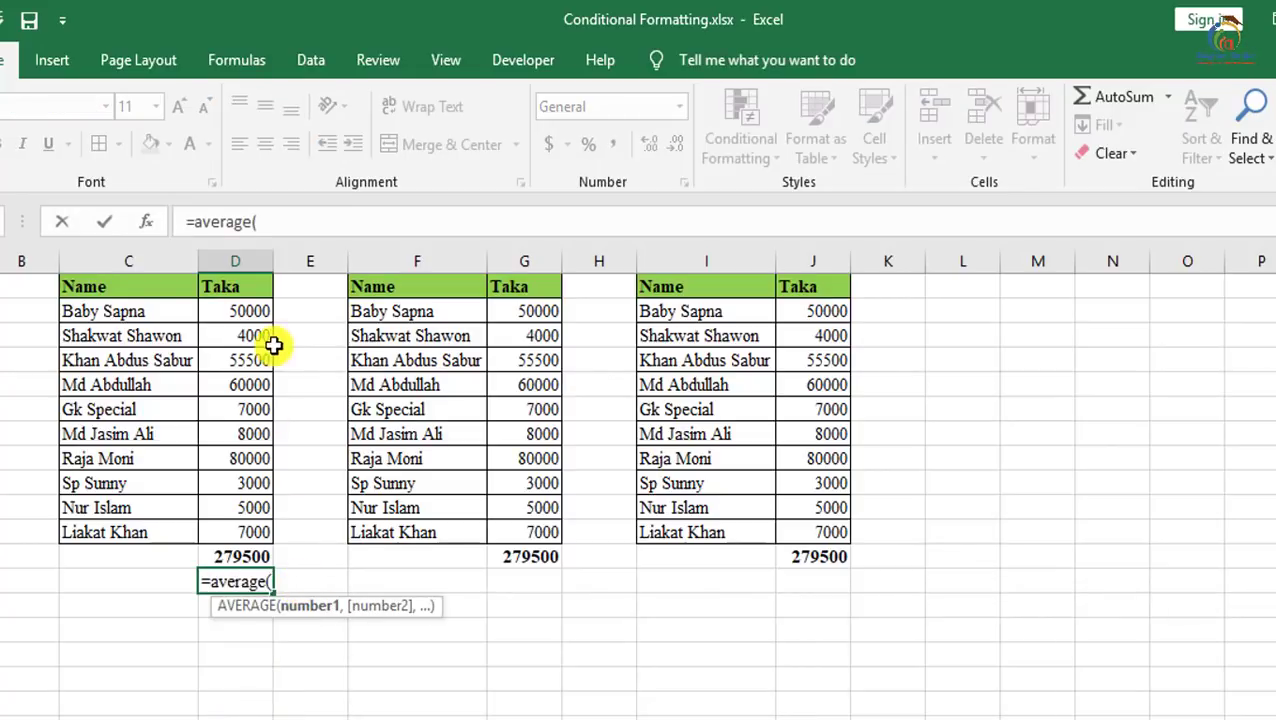
{"action": "left_click_drag", "start_coordinate": [245, 311], "coordinate": [245, 533]}
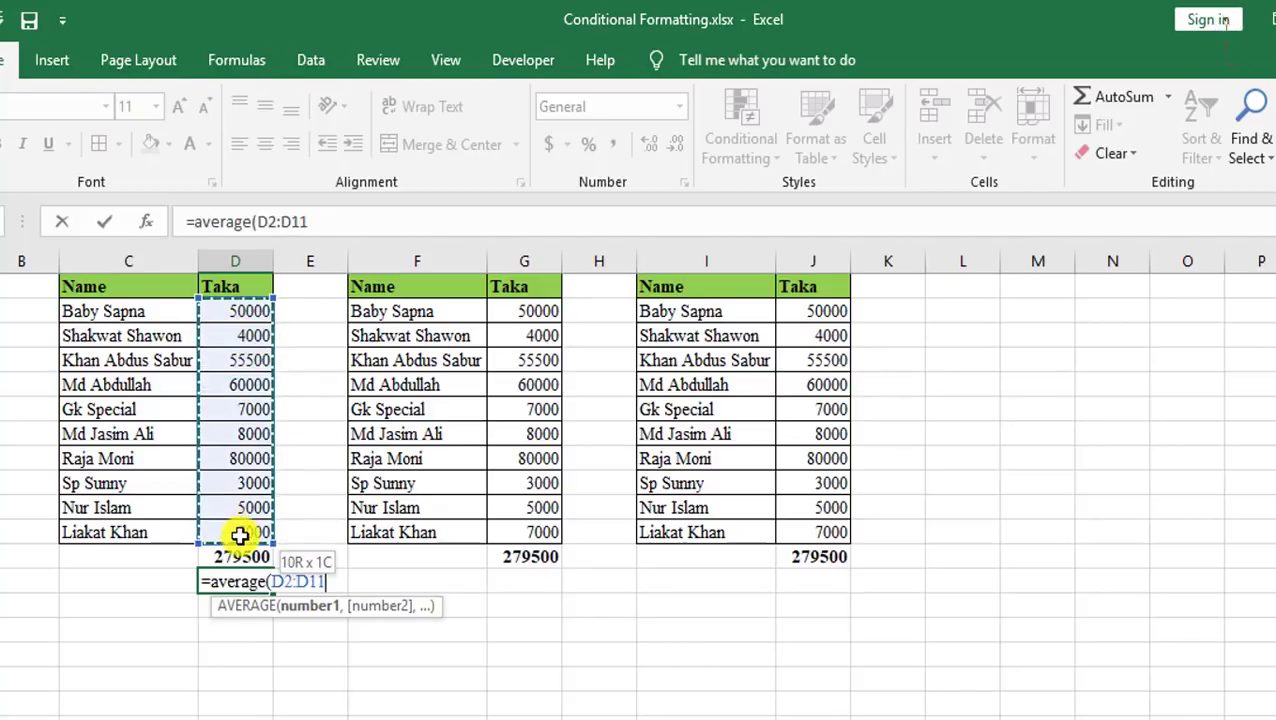
{"action": "key", "text": "Return"}
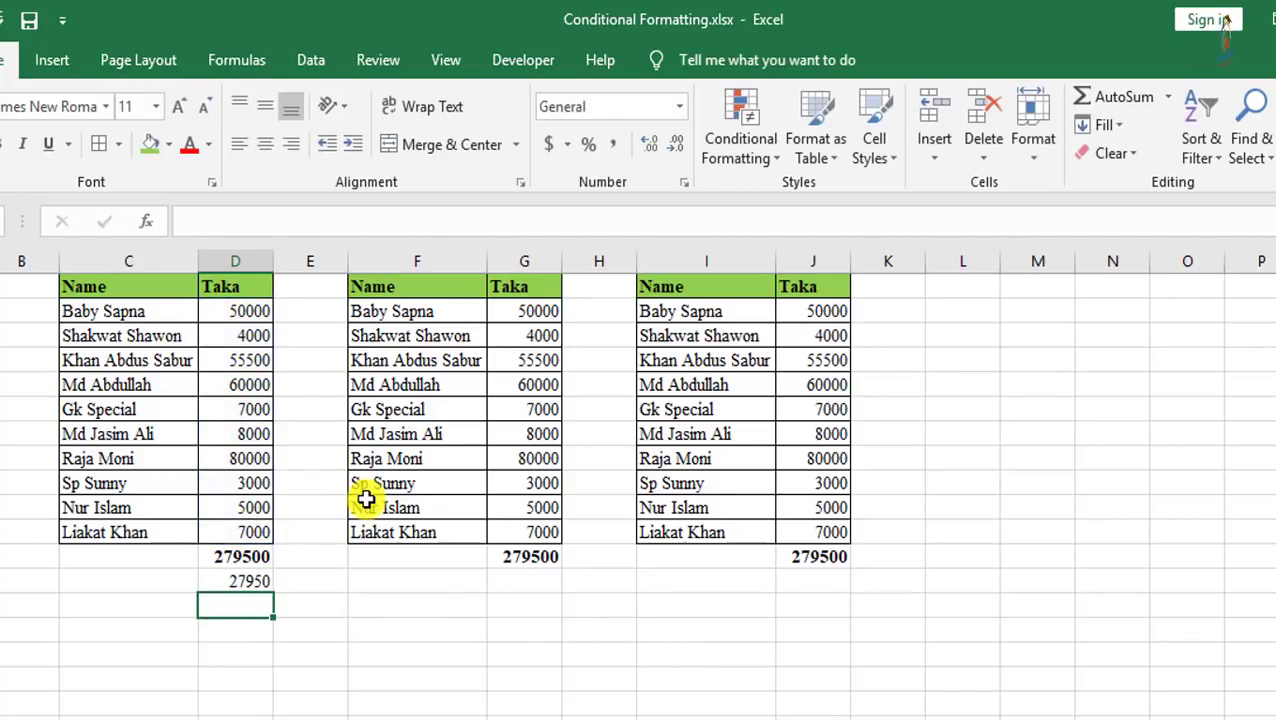
{"action": "left_click", "coordinate": [255, 583]}
Step: Select D2:D11 and start an Above Average rule, browsing its preset formats
{"action": "left_click_drag", "start_coordinate": [251, 310], "coordinate": [251, 533]}
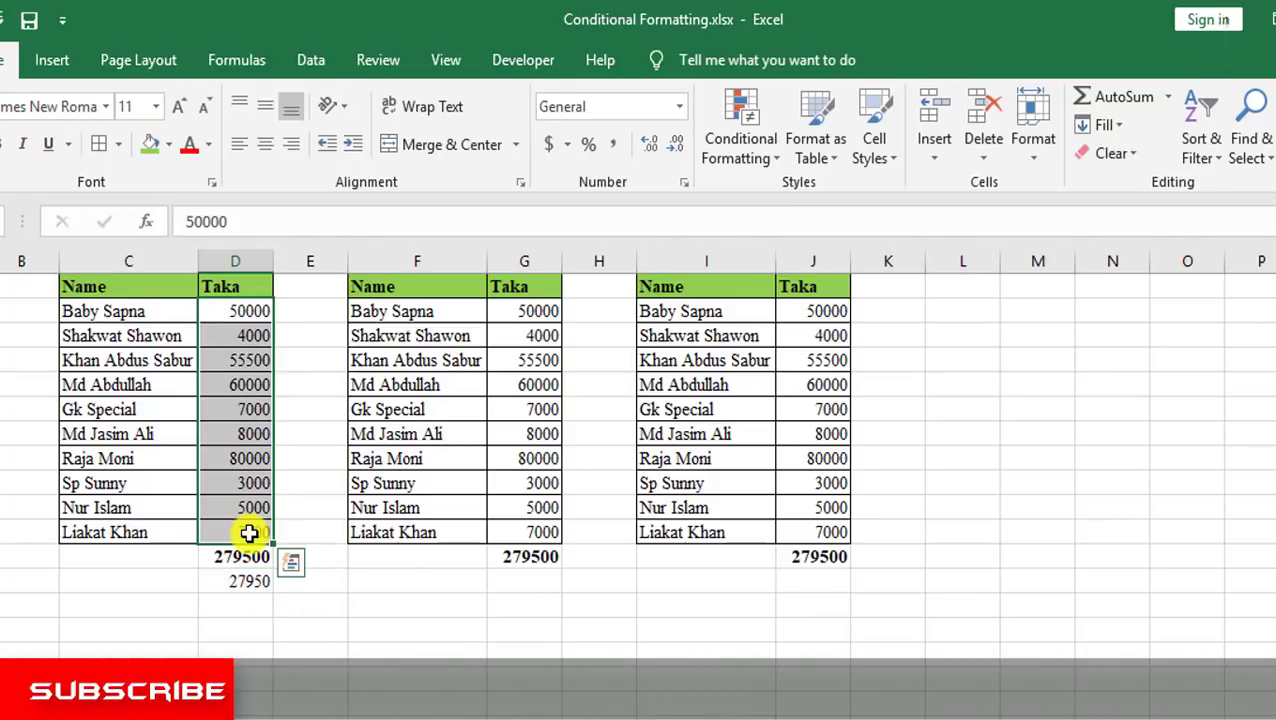
{"action": "left_click", "coordinate": [251, 581]}
{"action": "left_click", "coordinate": [962, 409]}
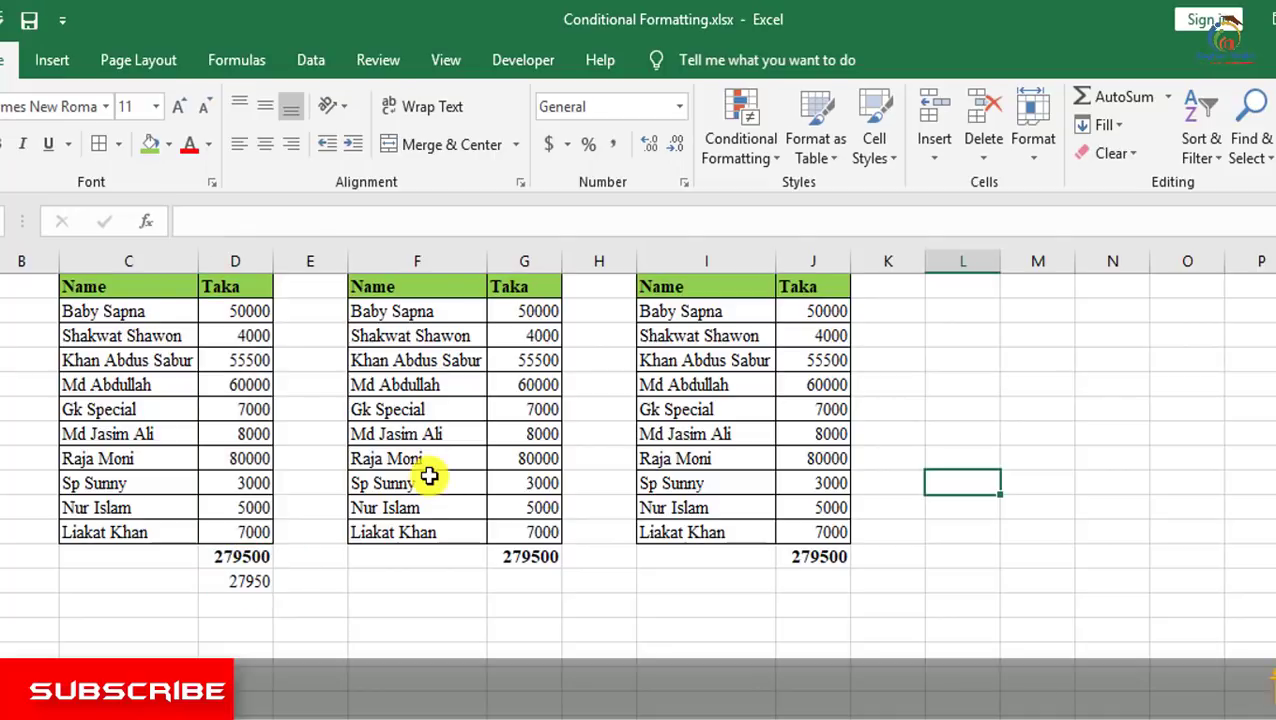
{"action": "left_click_drag", "start_coordinate": [245, 313], "coordinate": [228, 541]}
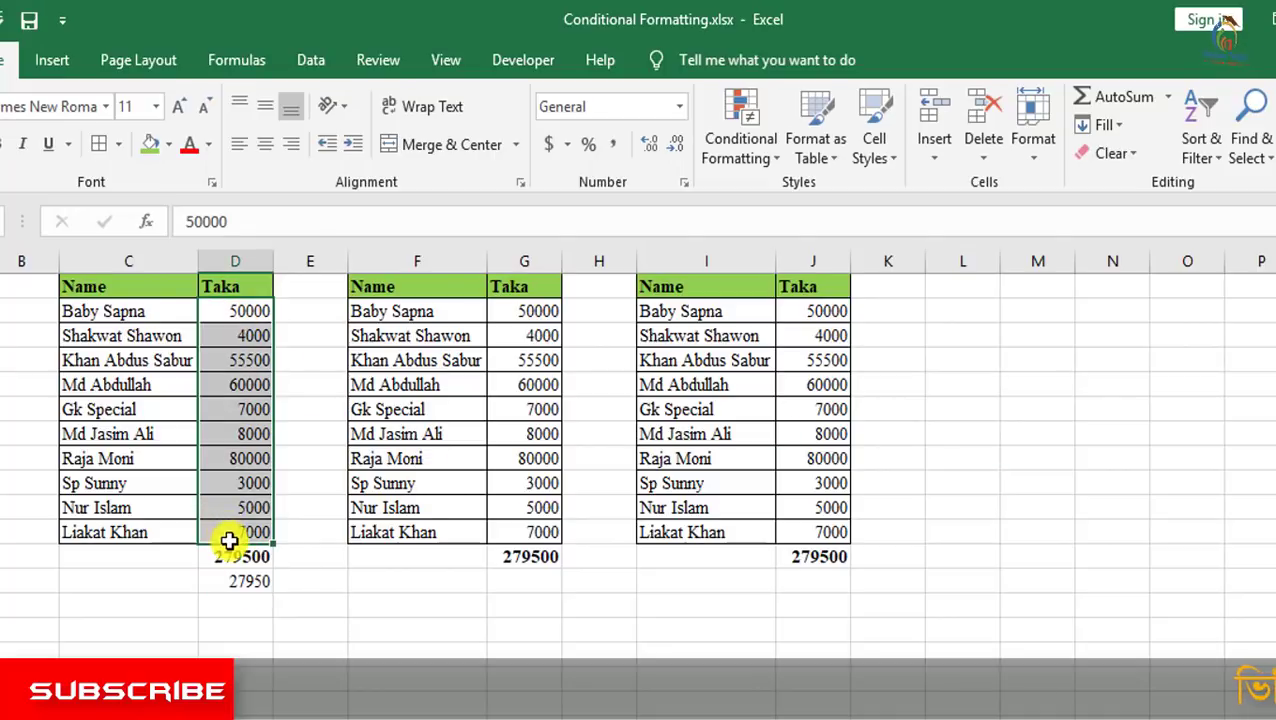
{"action": "left_click", "coordinate": [760, 165]}
{"action": "mouse_move", "coordinate": [810, 254]}
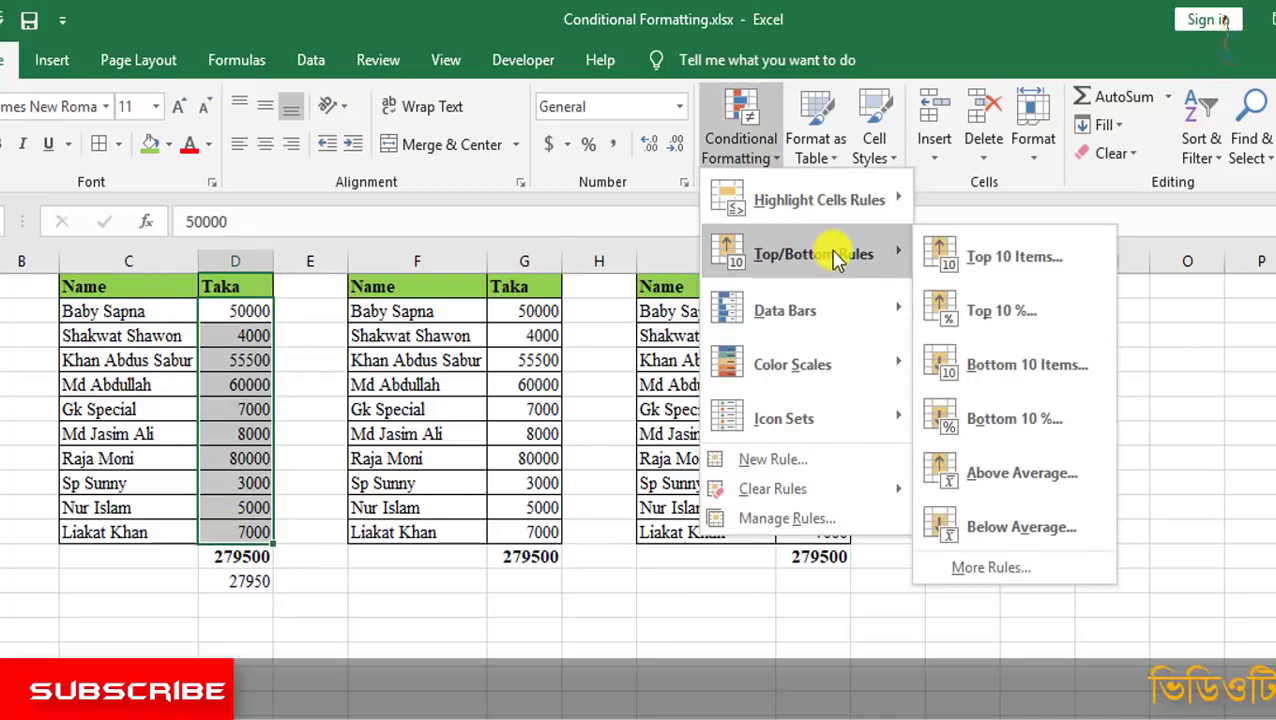
{"action": "left_click", "coordinate": [1010, 475]}
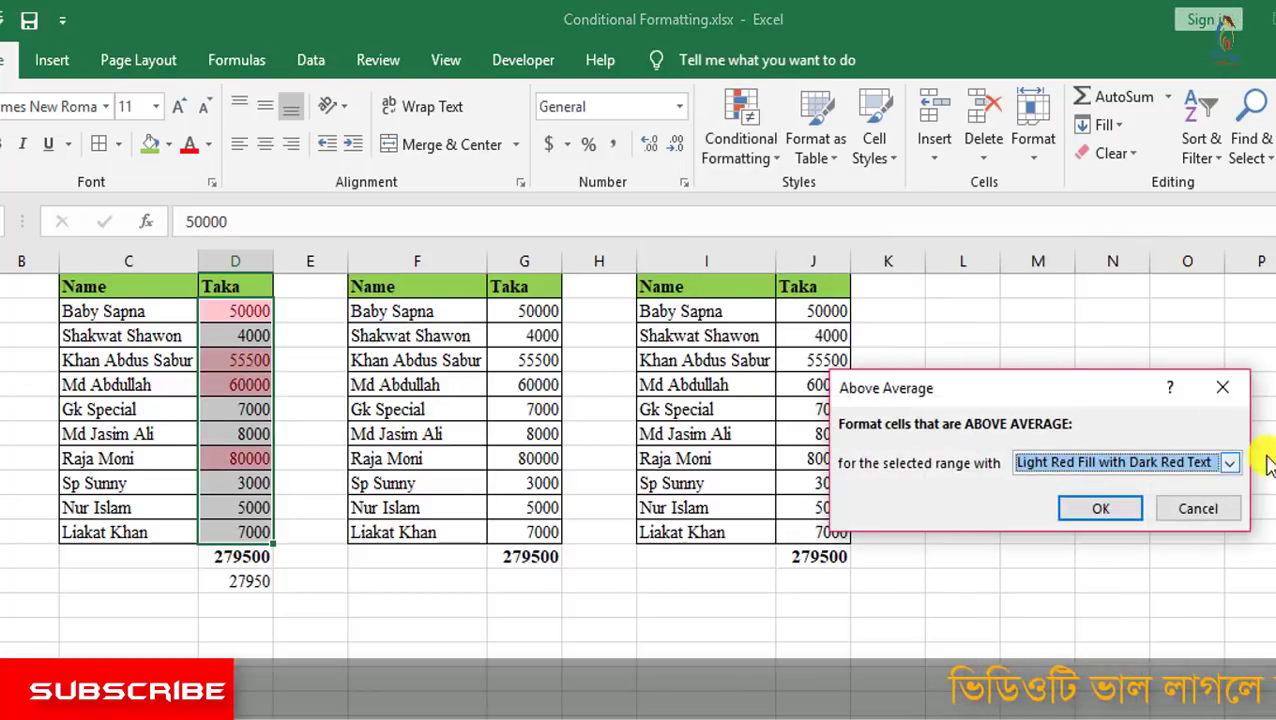
{"action": "left_click", "coordinate": [1232, 462]}
{"action": "left_click", "coordinate": [1090, 410]}
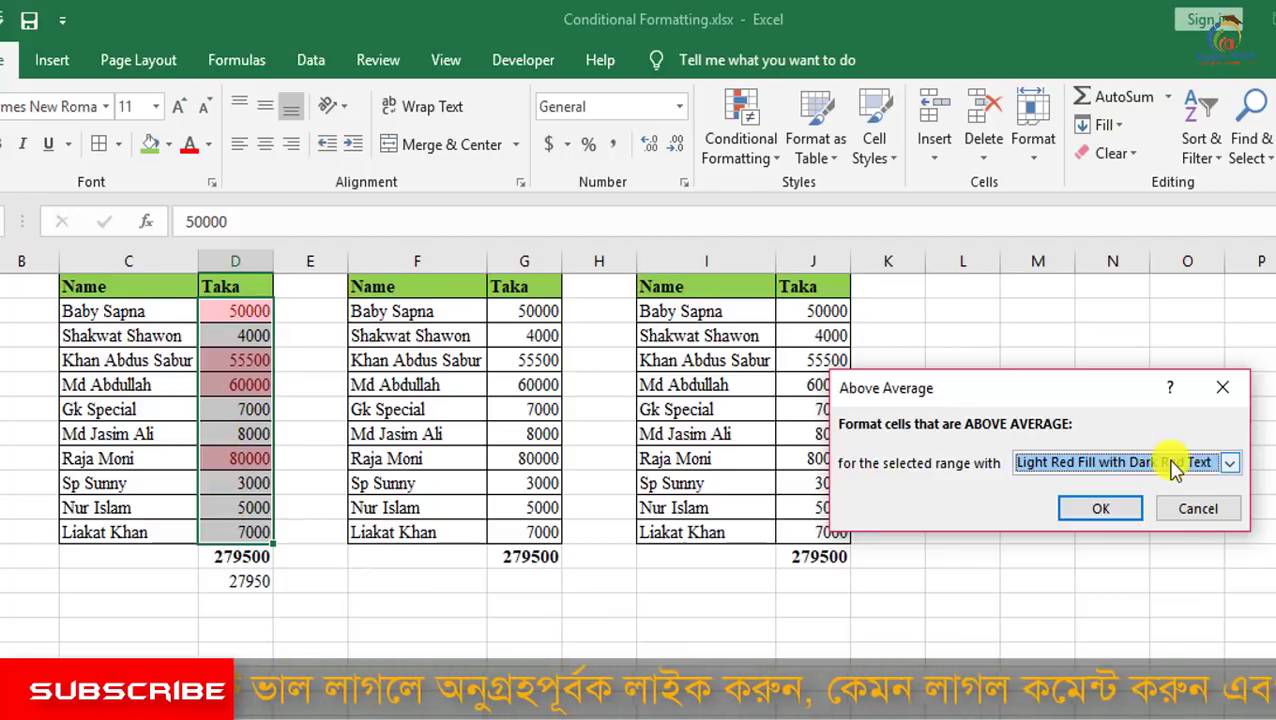
Step: Give the Above Average rule a custom light green fill and apply it
{"action": "left_click", "coordinate": [1238, 465]}
{"action": "left_click", "coordinate": [1095, 598]}
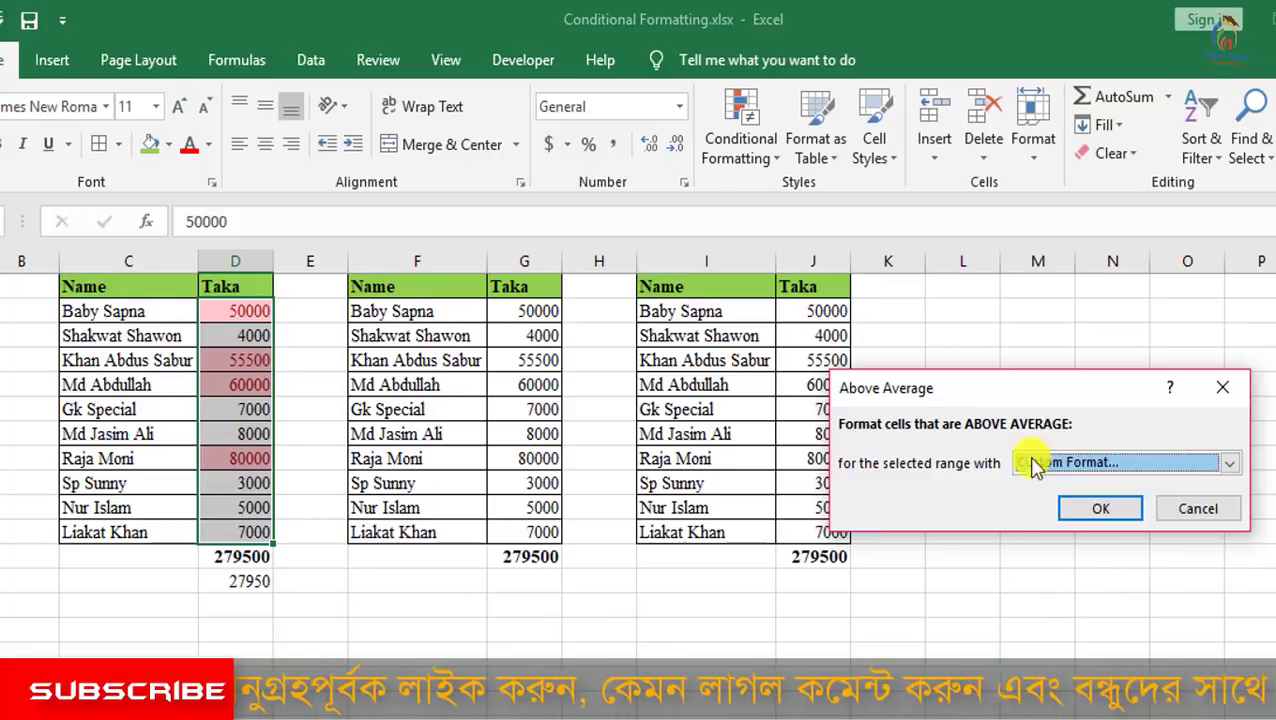
{"action": "left_click", "coordinate": [965, 192]}
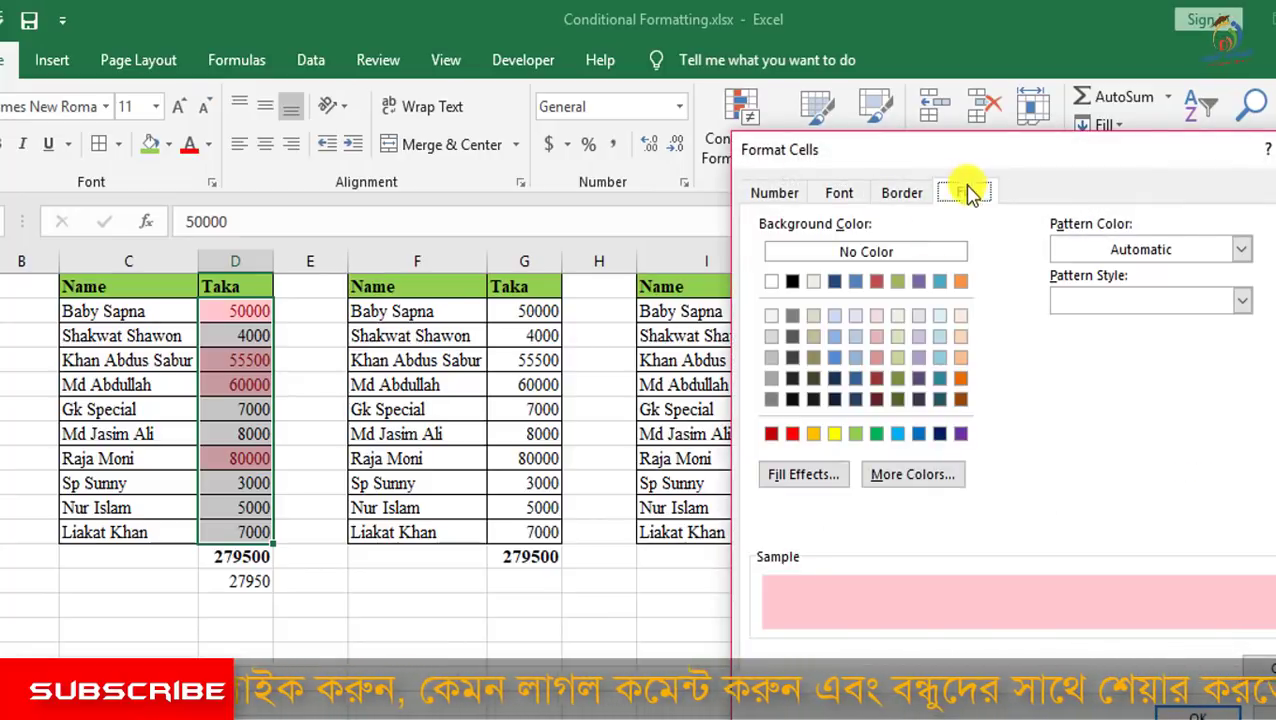
{"action": "left_click", "coordinate": [856, 433]}
{"action": "left_click", "coordinate": [1190, 712]}
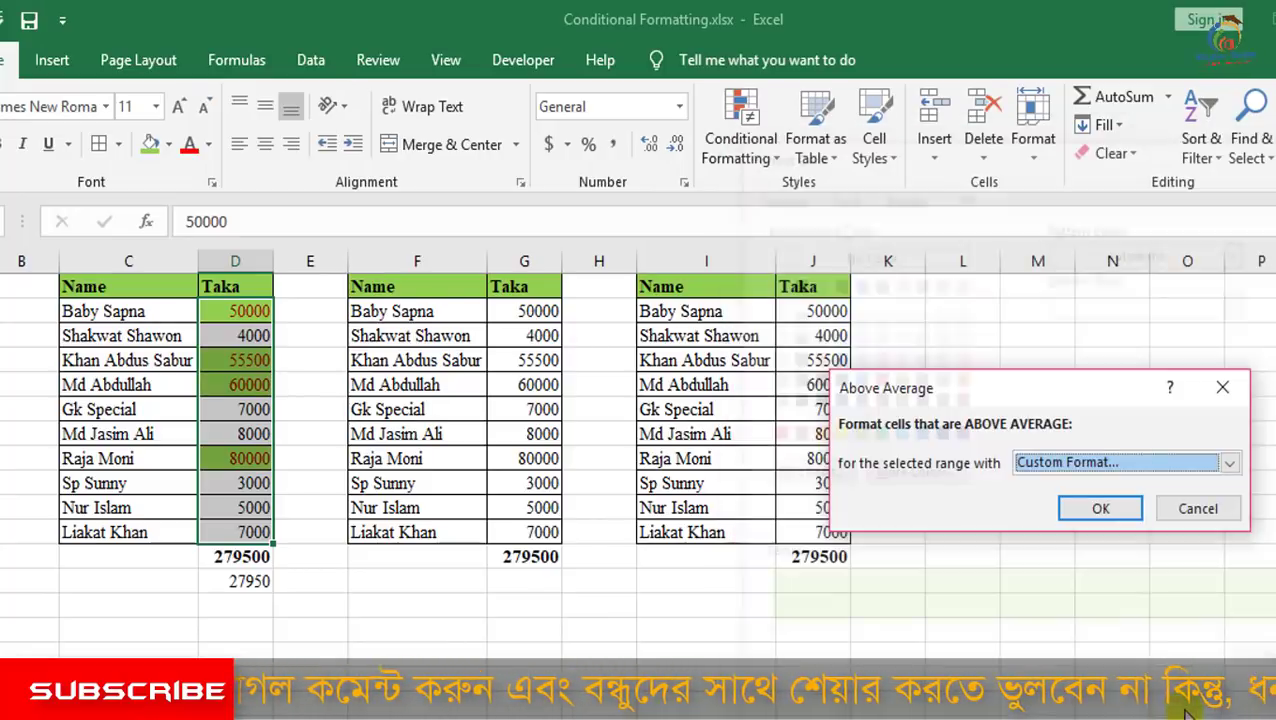
{"action": "left_click", "coordinate": [1105, 507]}
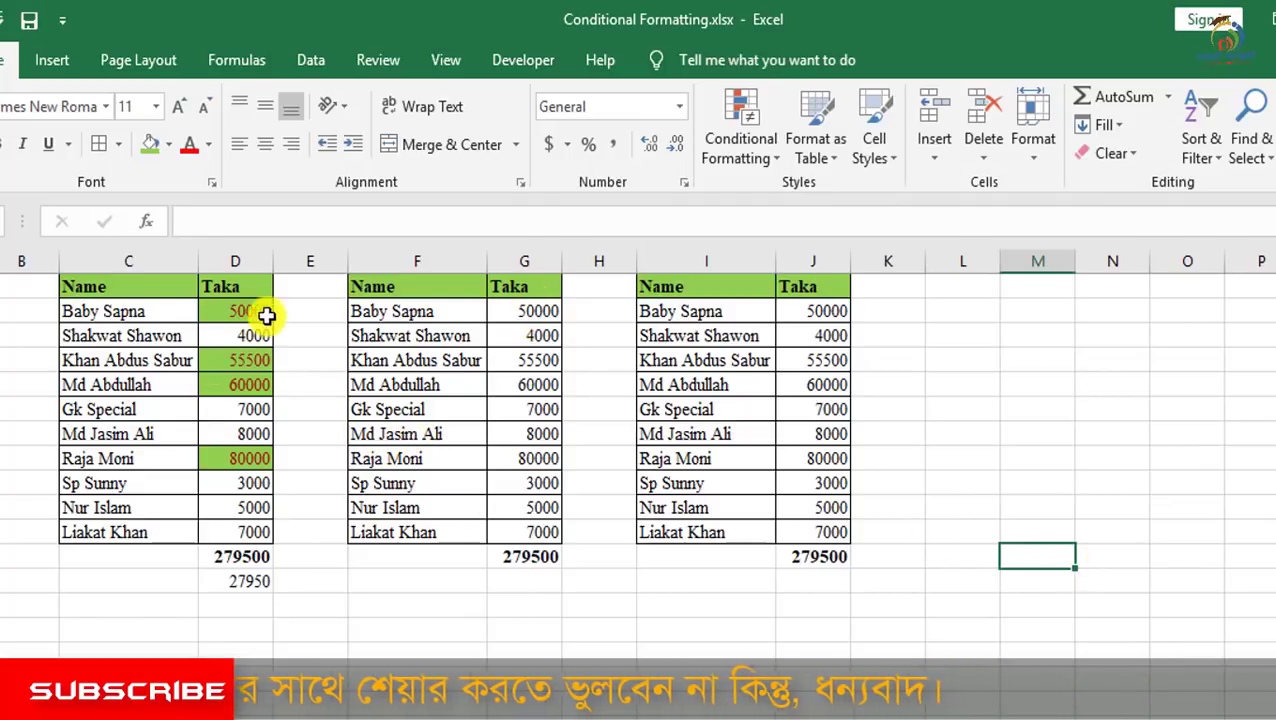
Step: Apply a Below Average rule with a custom rose fill to G2:G11
{"action": "left_click_drag", "start_coordinate": [533, 311], "coordinate": [541, 534]}
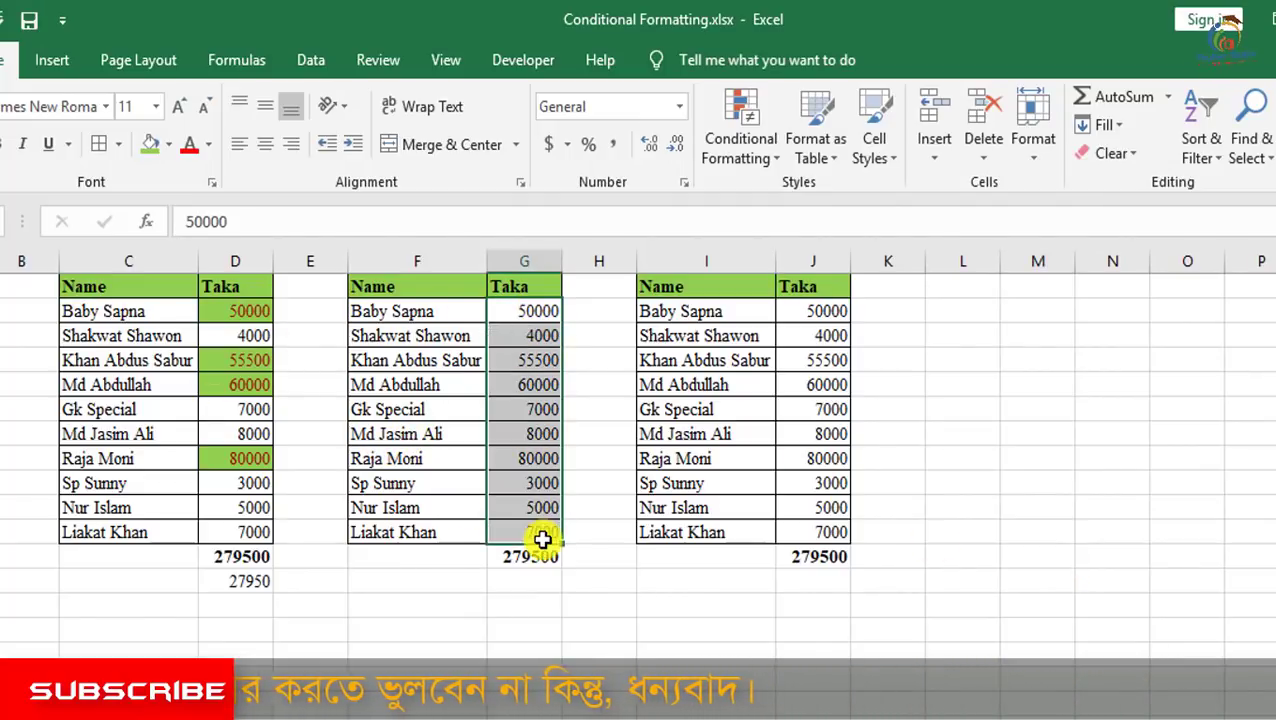
{"action": "left_click", "coordinate": [744, 150]}
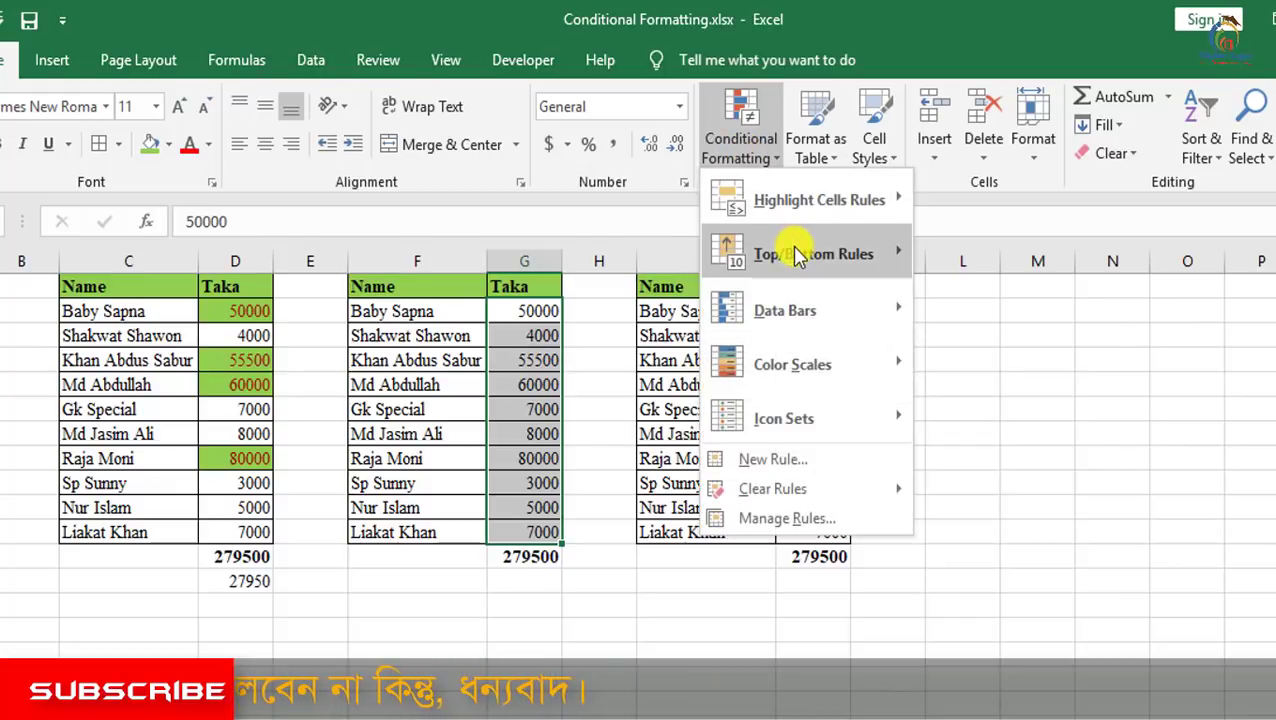
{"action": "left_click", "coordinate": [1045, 541]}
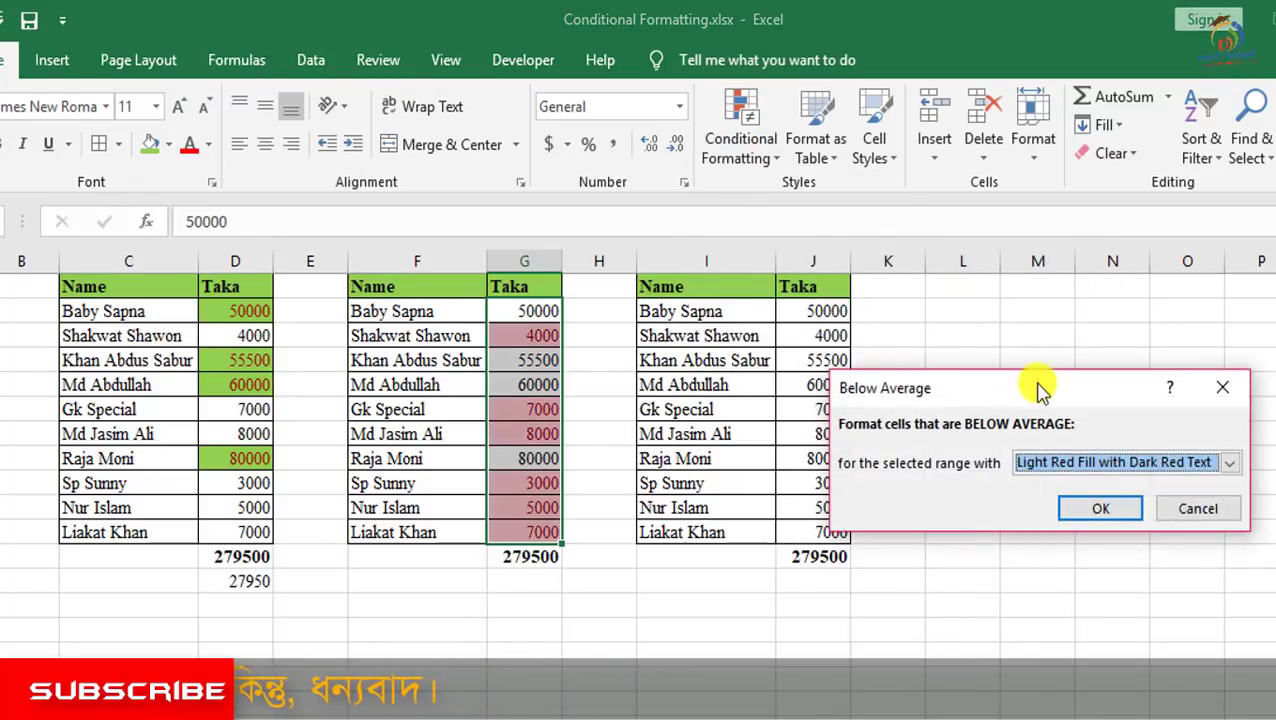
{"action": "left_click", "coordinate": [1230, 466]}
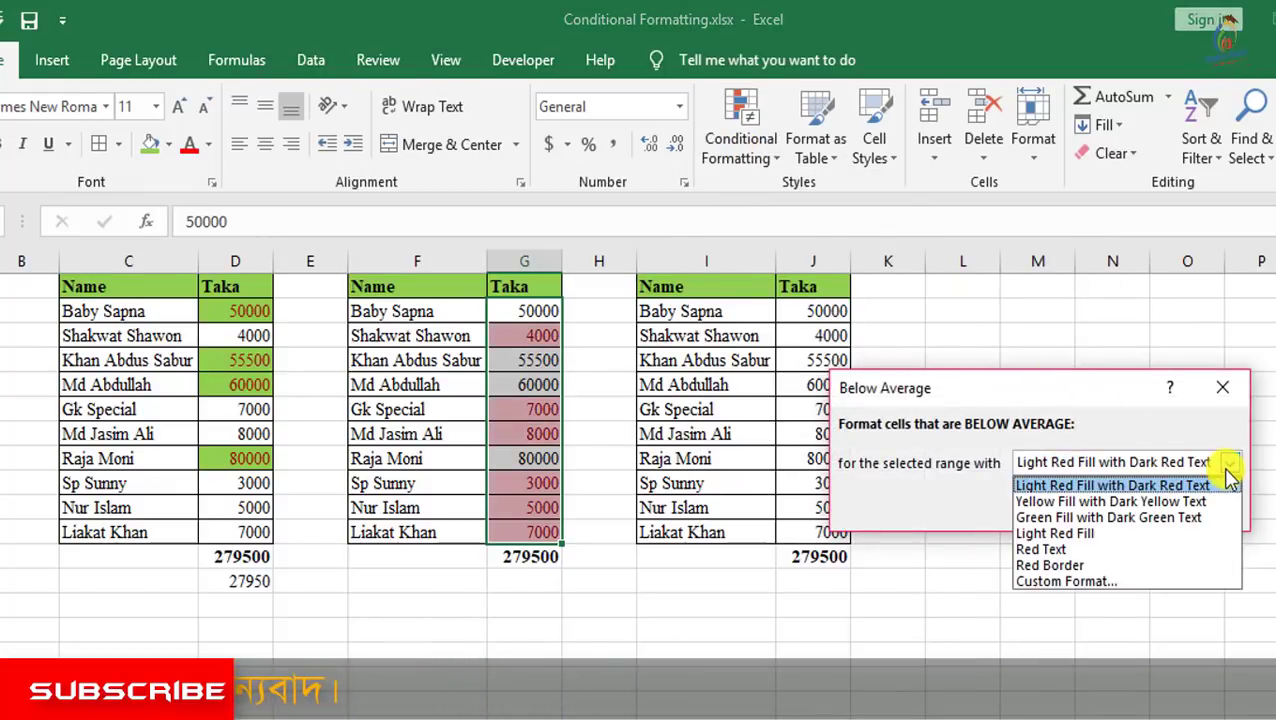
{"action": "left_click", "coordinate": [1060, 581]}
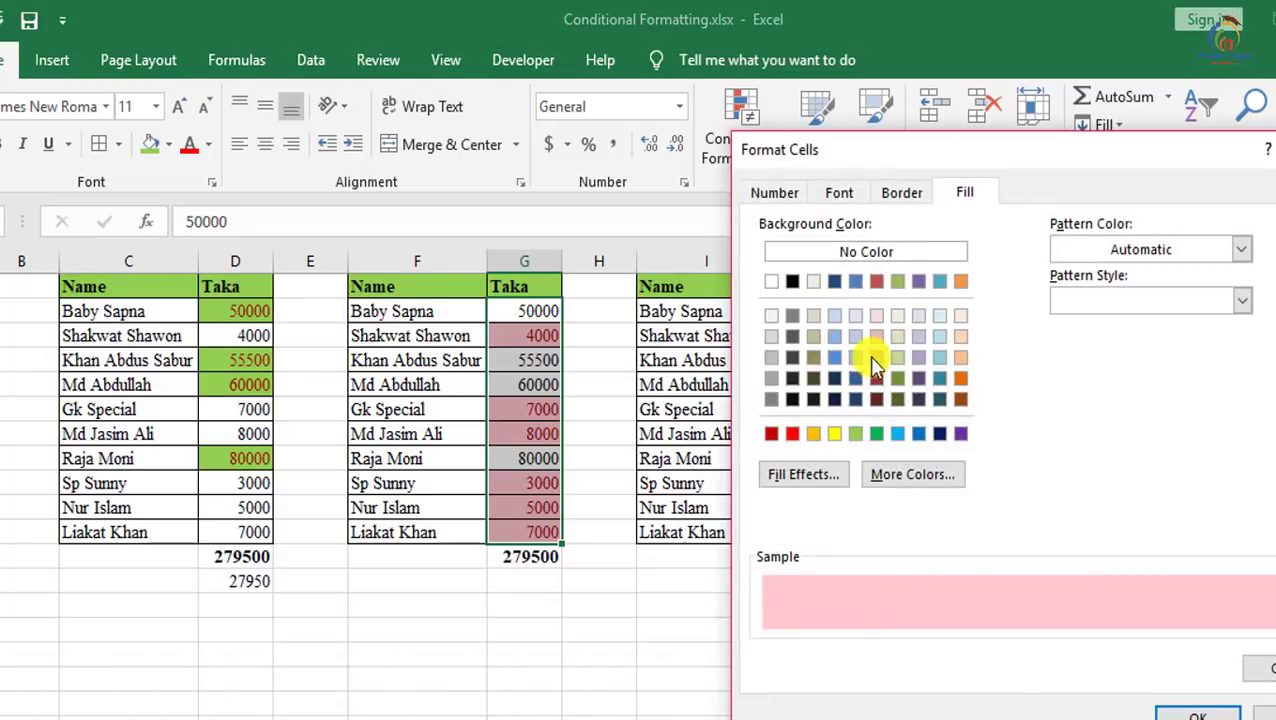
{"action": "left_click", "coordinate": [876, 357]}
{"action": "left_click", "coordinate": [1197, 712]}
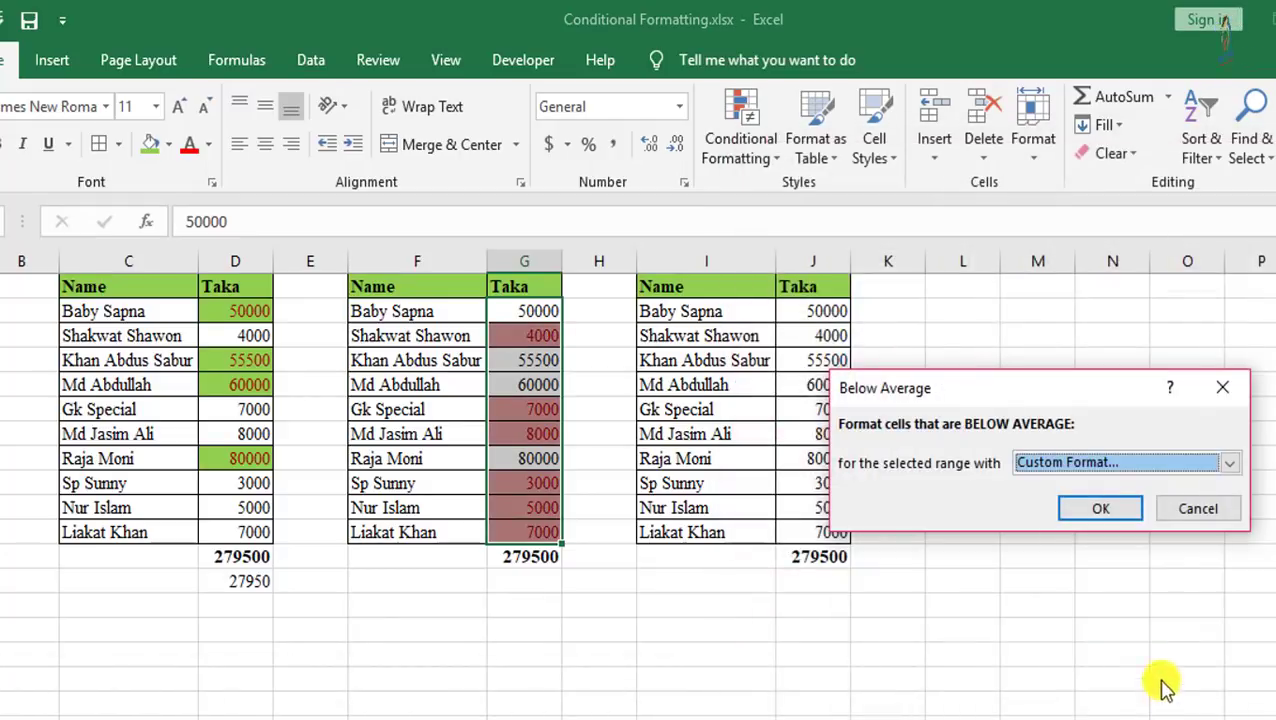
{"action": "left_click", "coordinate": [1100, 508]}
Step: Inspect the average formula and the second table's highlighted below-average values
{"action": "left_click", "coordinate": [962, 482]}
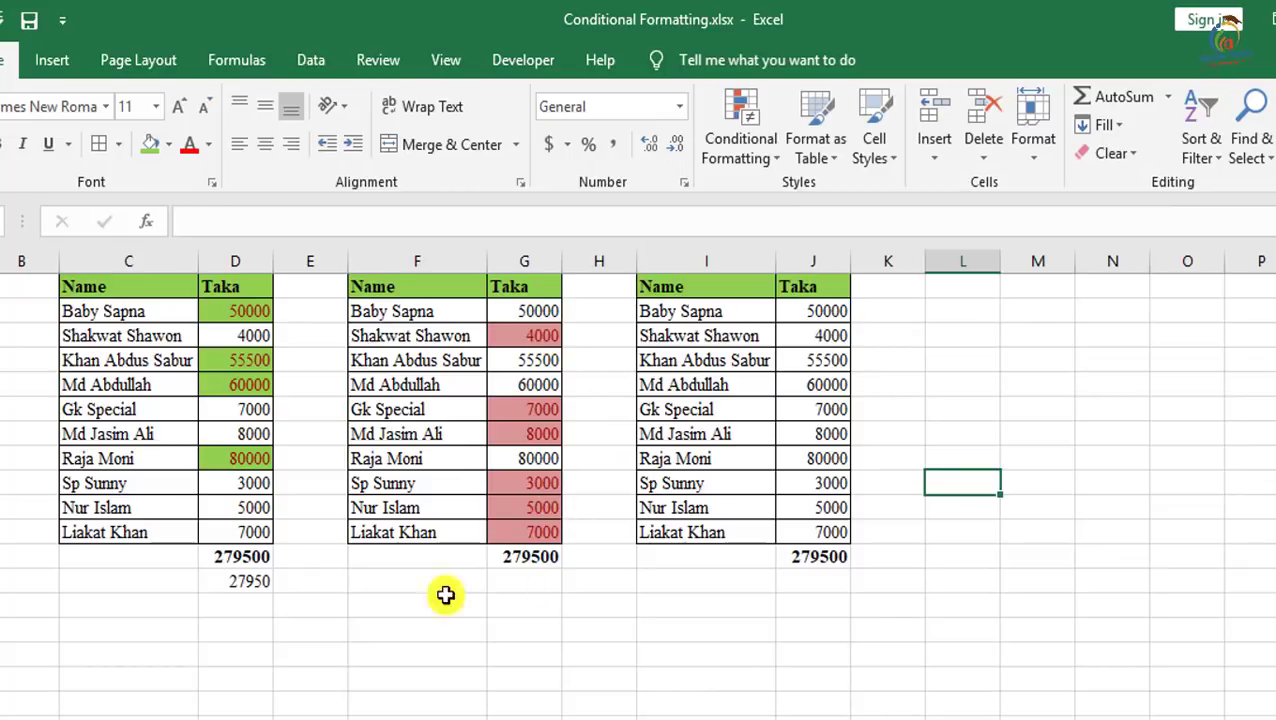
{"action": "left_click", "coordinate": [230, 581]}
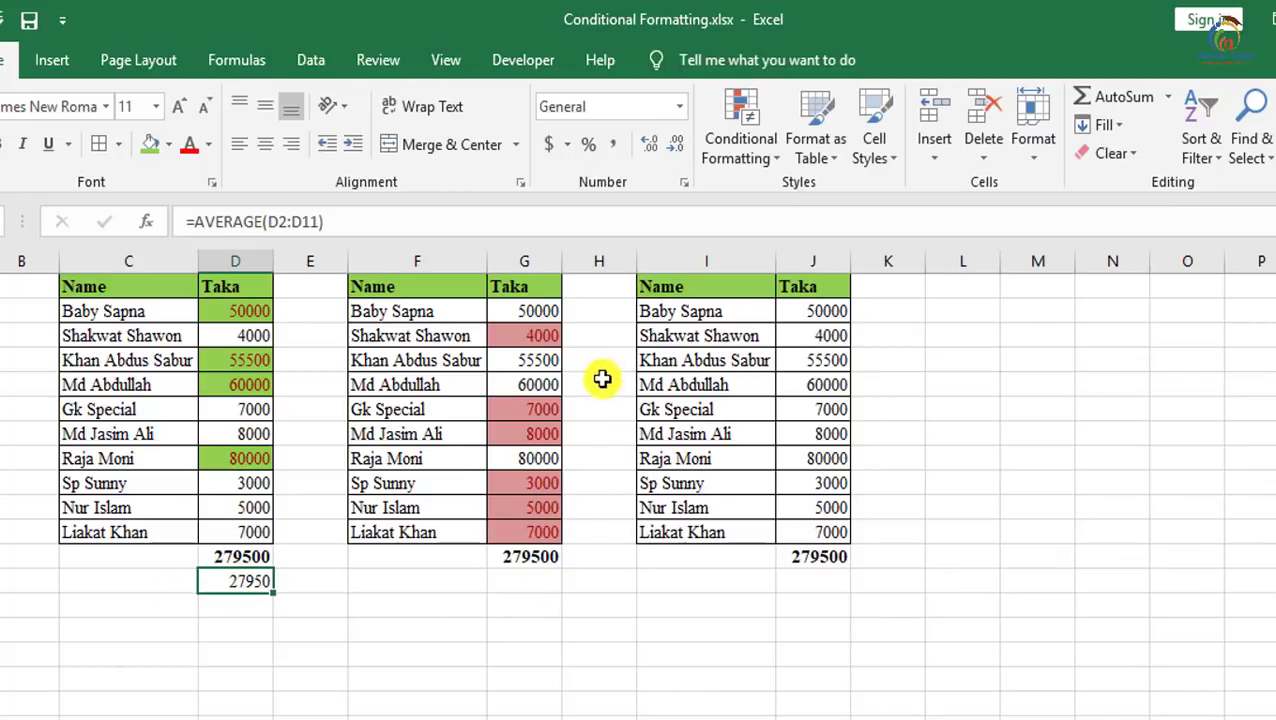
{"action": "left_click", "coordinate": [534, 331]}
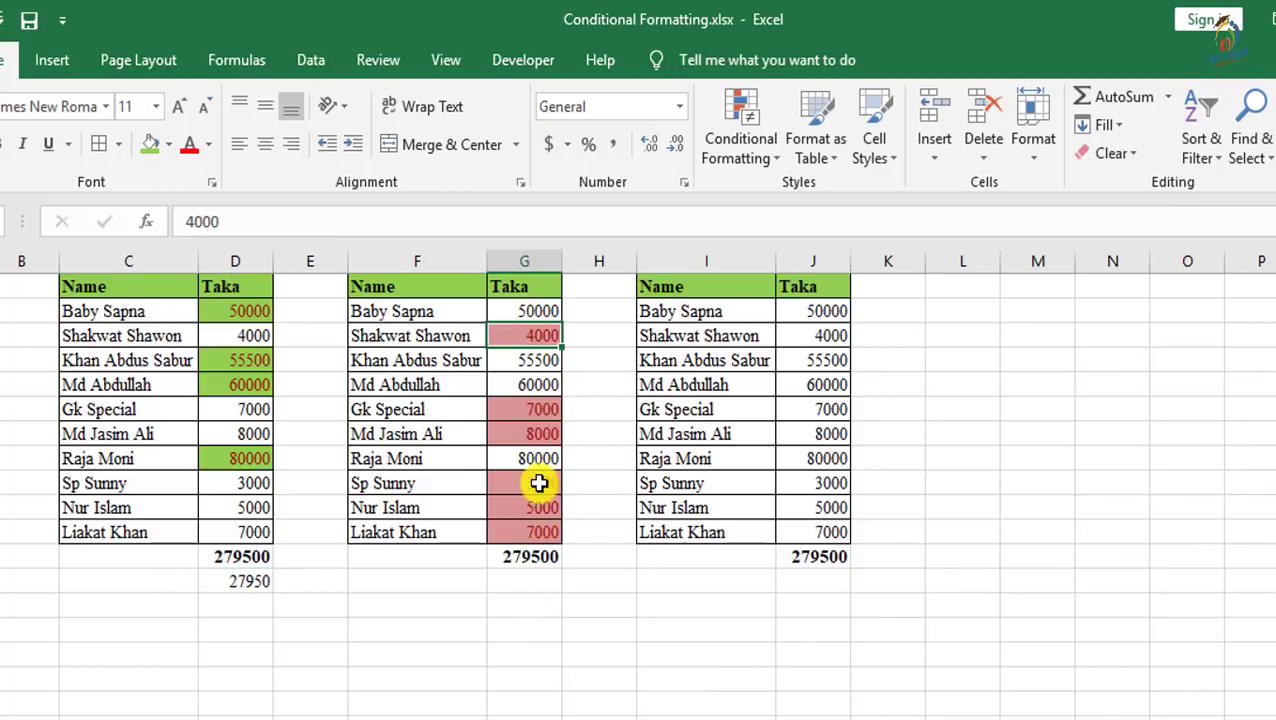
{"action": "left_click_drag", "start_coordinate": [541, 484], "coordinate": [541, 530]}
{"action": "left_click", "coordinate": [710, 392]}
{"action": "left_click", "coordinate": [760, 145]}
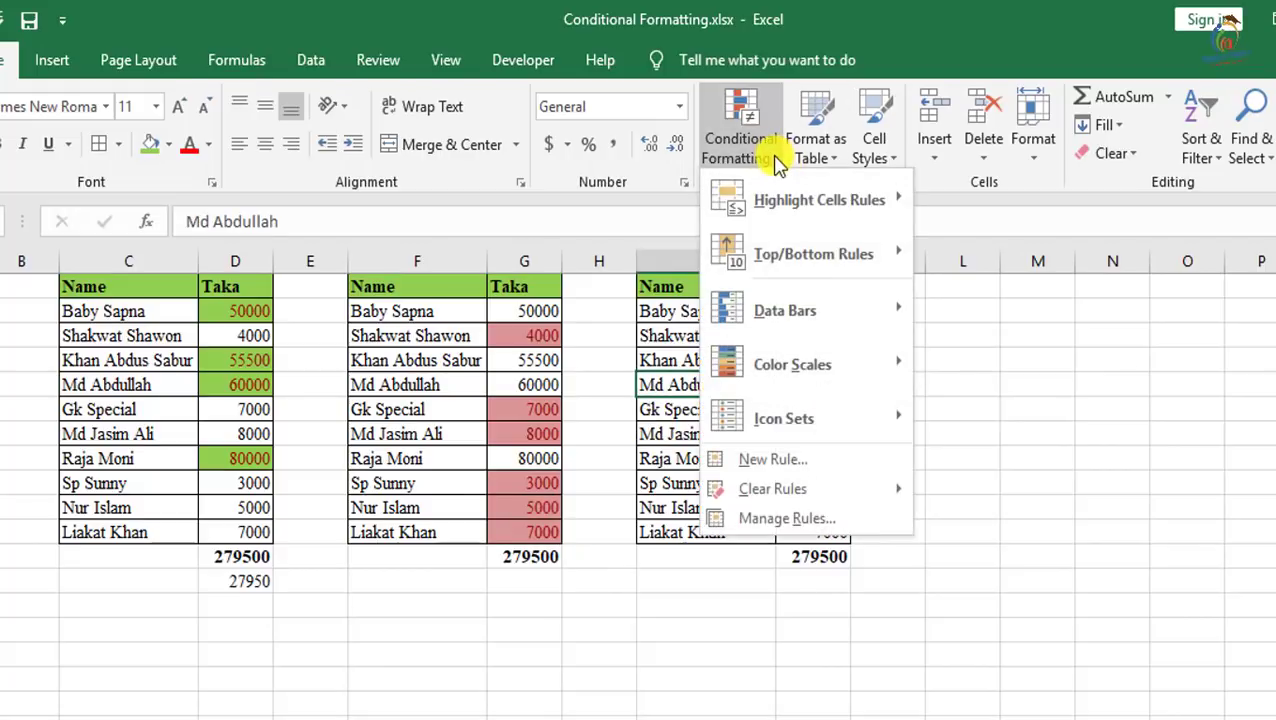
{"action": "mouse_move", "coordinate": [852, 265]}
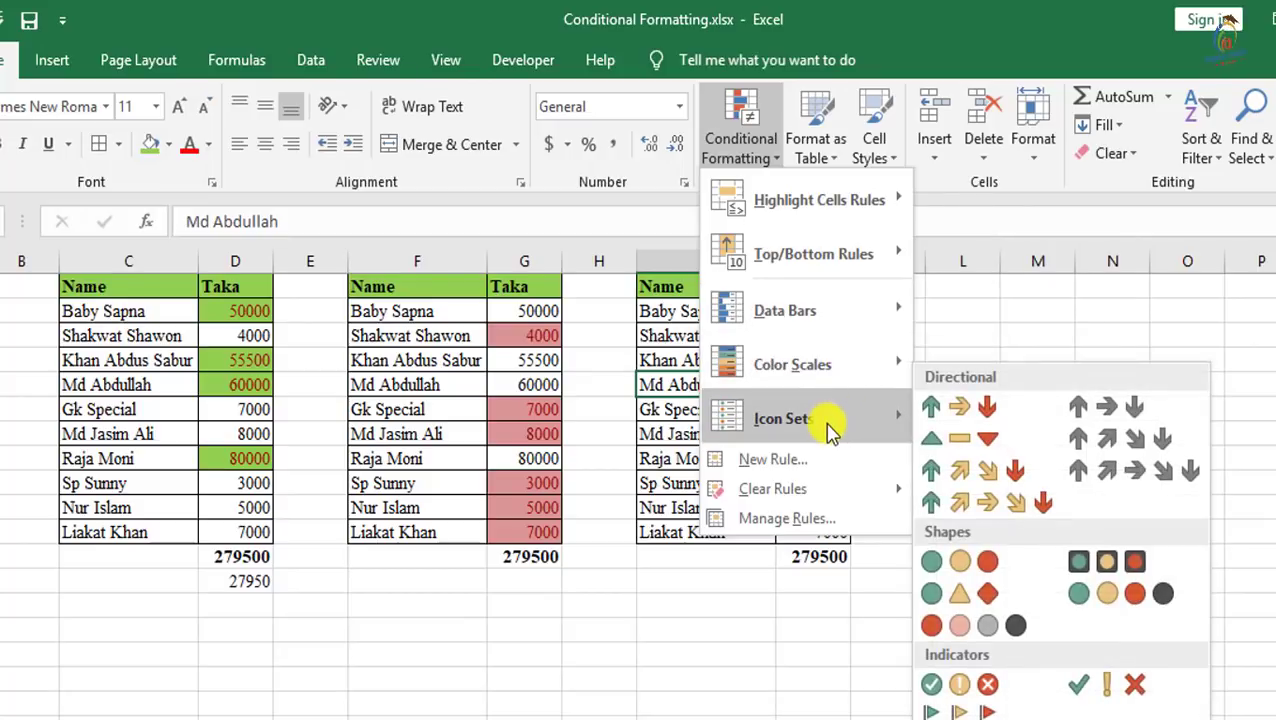
{"action": "left_click", "coordinate": [962, 457]}
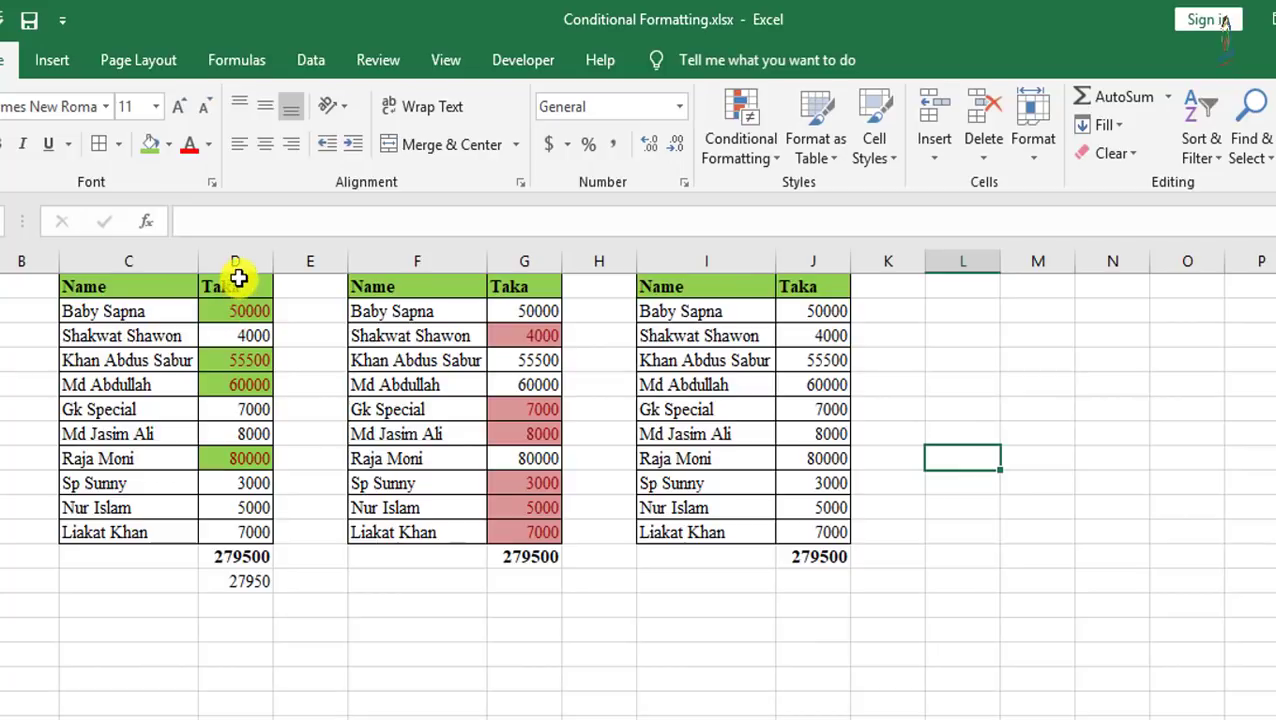
Step: Select the first Taka column and clear all conditional formatting rules from the entire sheet
{"action": "left_click", "coordinate": [239, 278]}
{"action": "key", "text": "ctrl+space"}
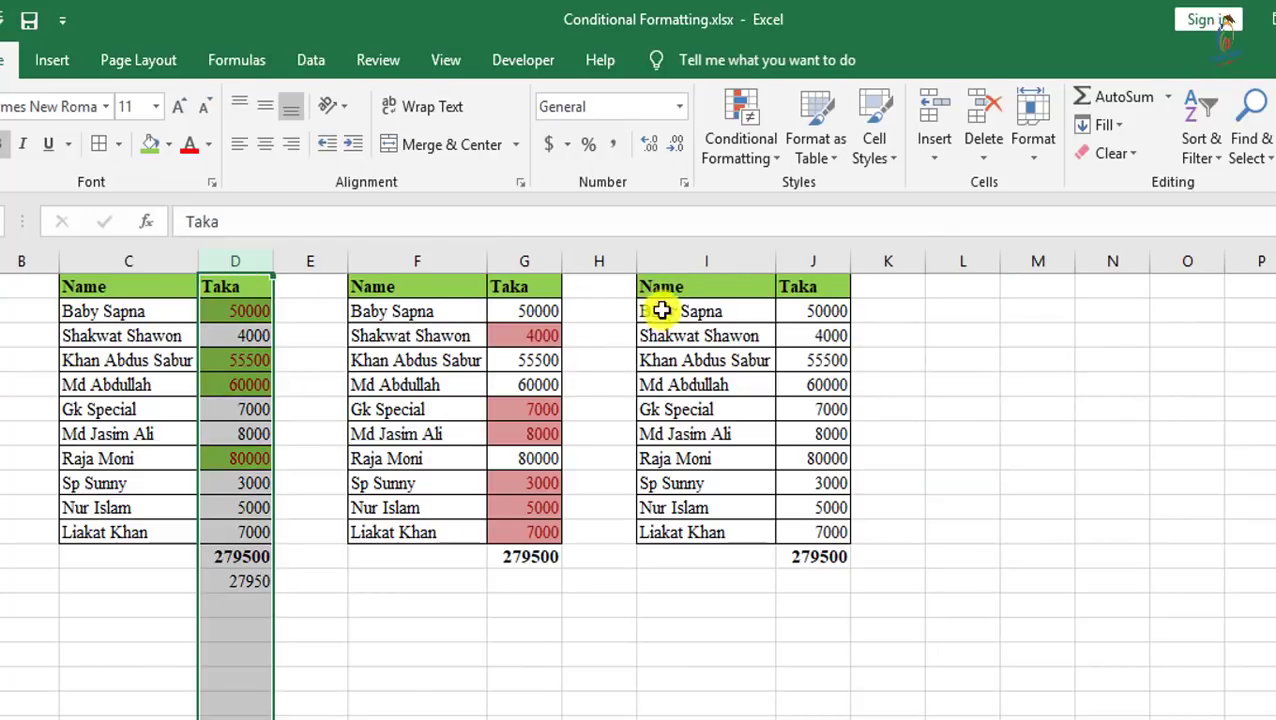
{"action": "left_click", "coordinate": [775, 158]}
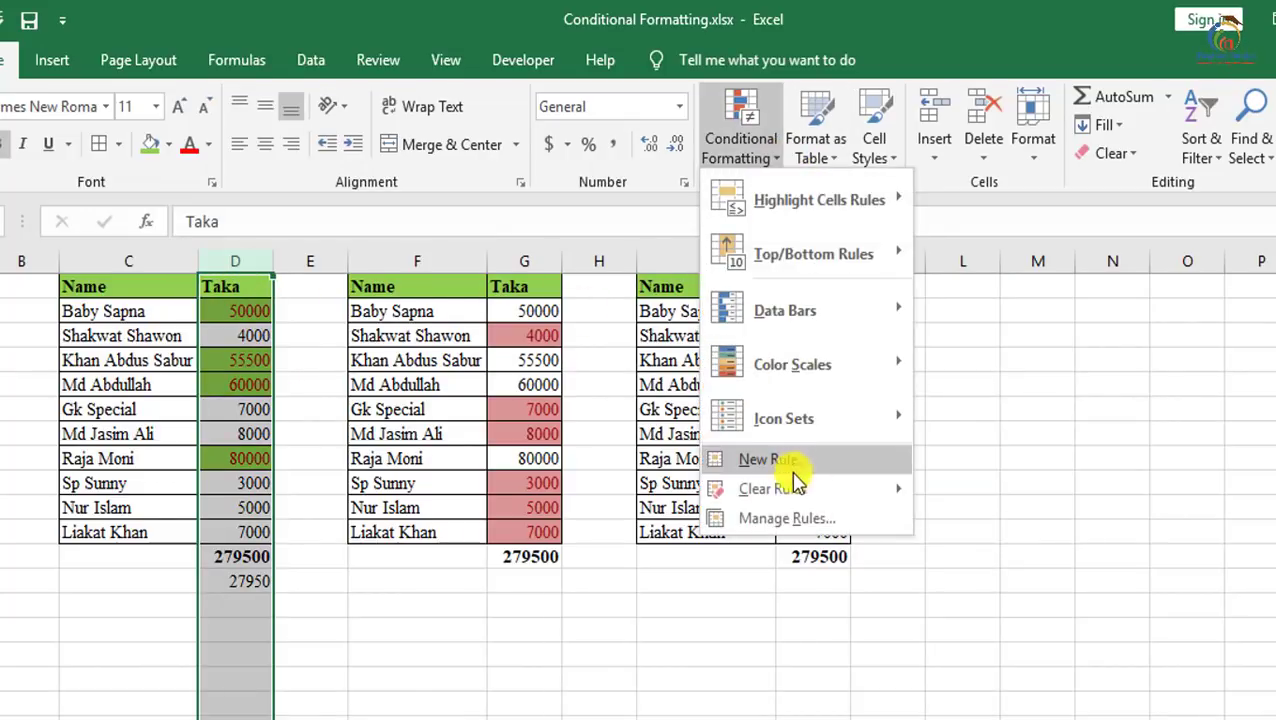
{"action": "mouse_move", "coordinate": [797, 493]}
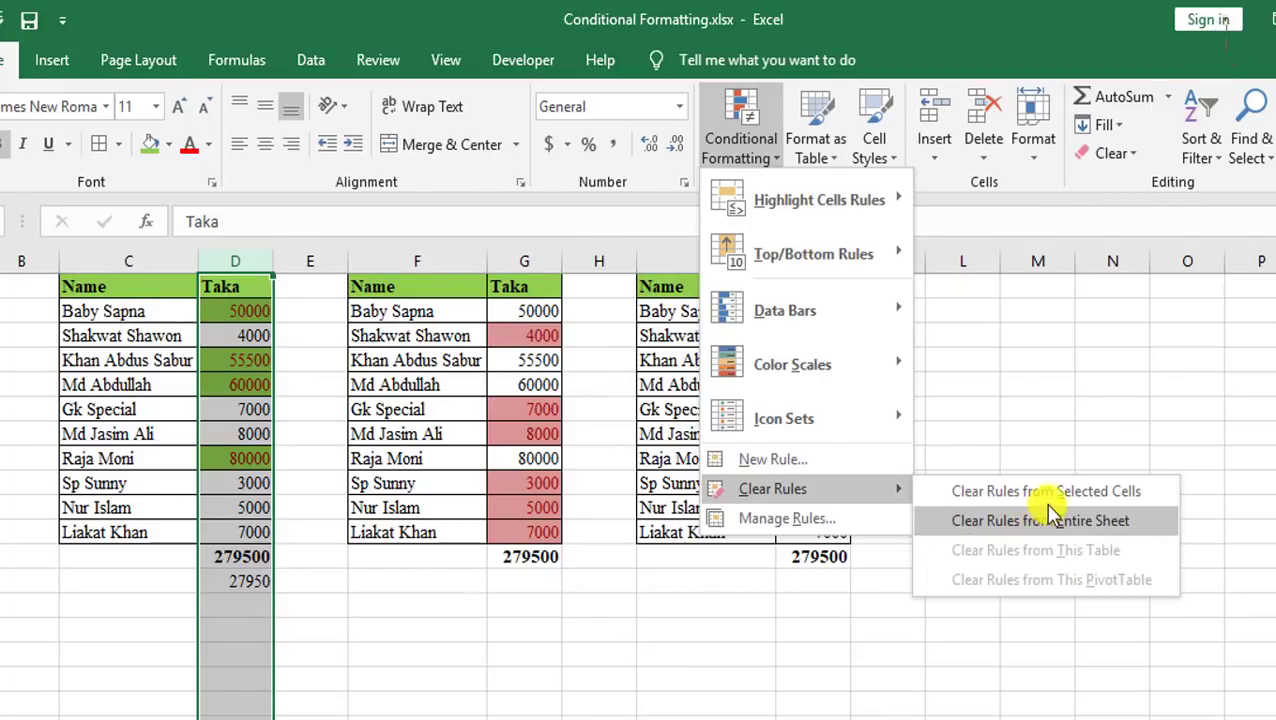
{"action": "left_click", "coordinate": [1058, 530]}
{"action": "left_click", "coordinate": [1003, 547]}
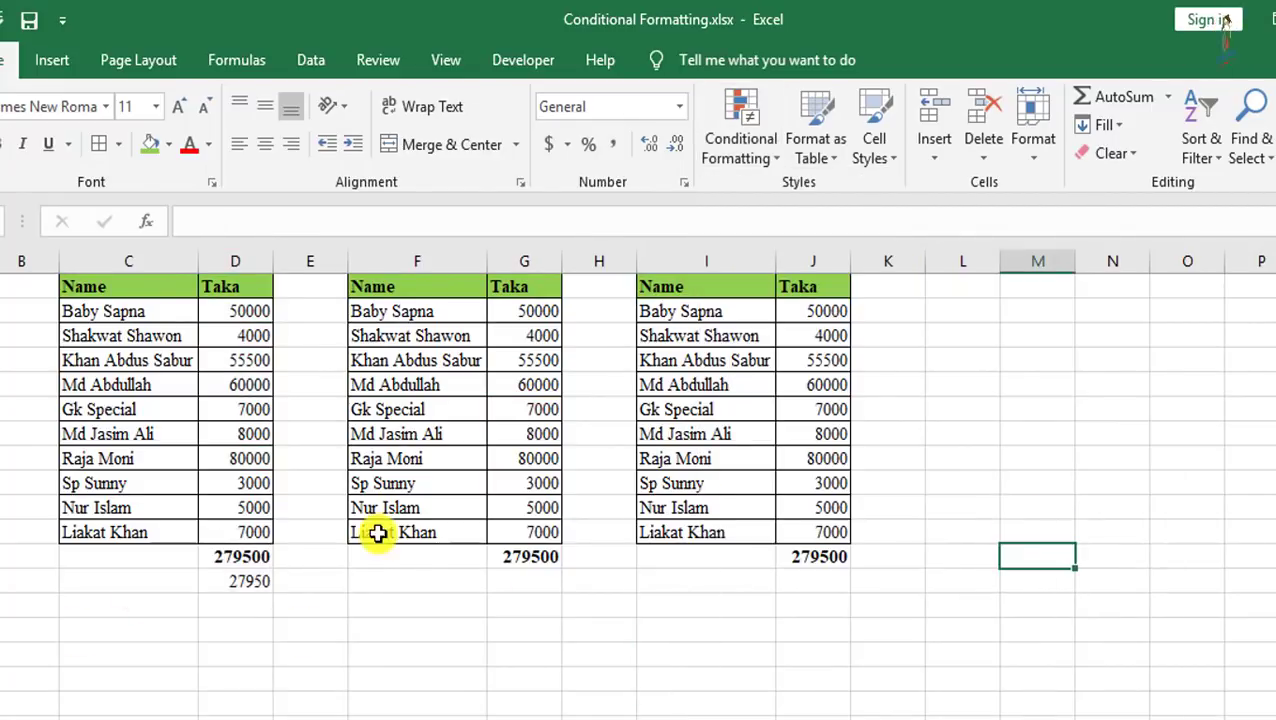
{"action": "left_click_drag", "start_coordinate": [248, 318], "coordinate": [253, 530]}
{"action": "left_click", "coordinate": [757, 165]}
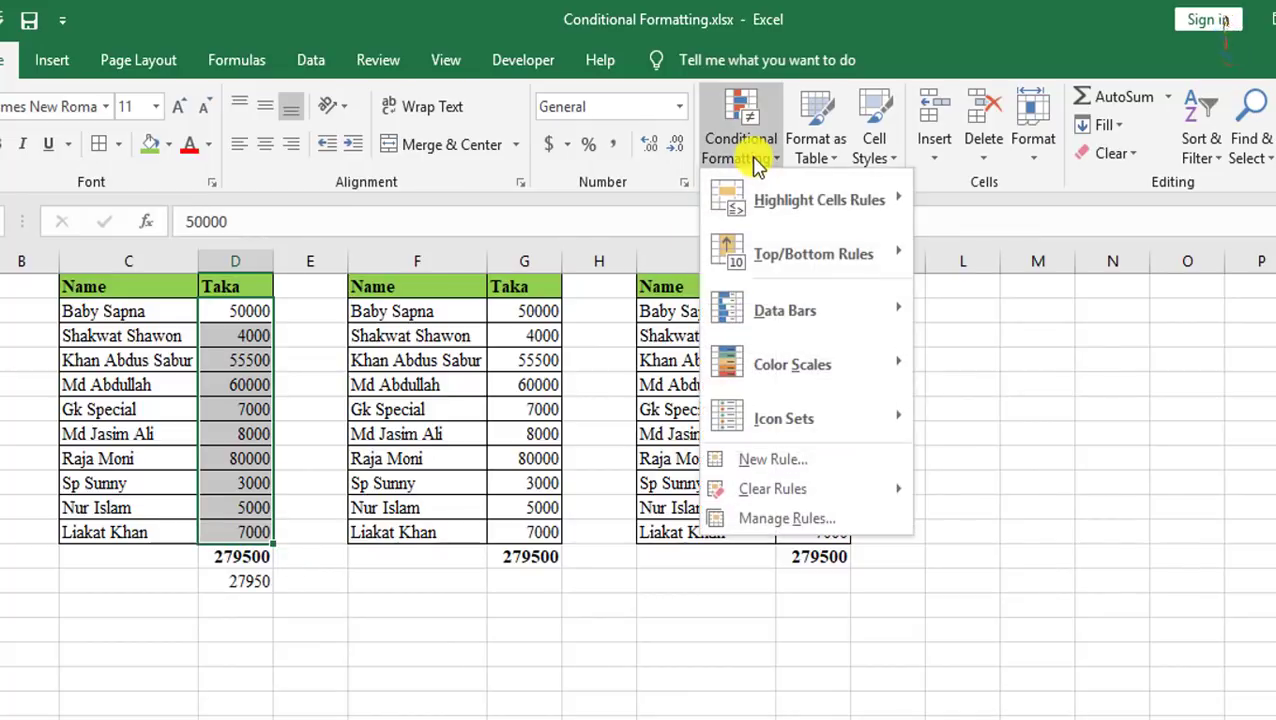
{"action": "mouse_move", "coordinate": [780, 322]}
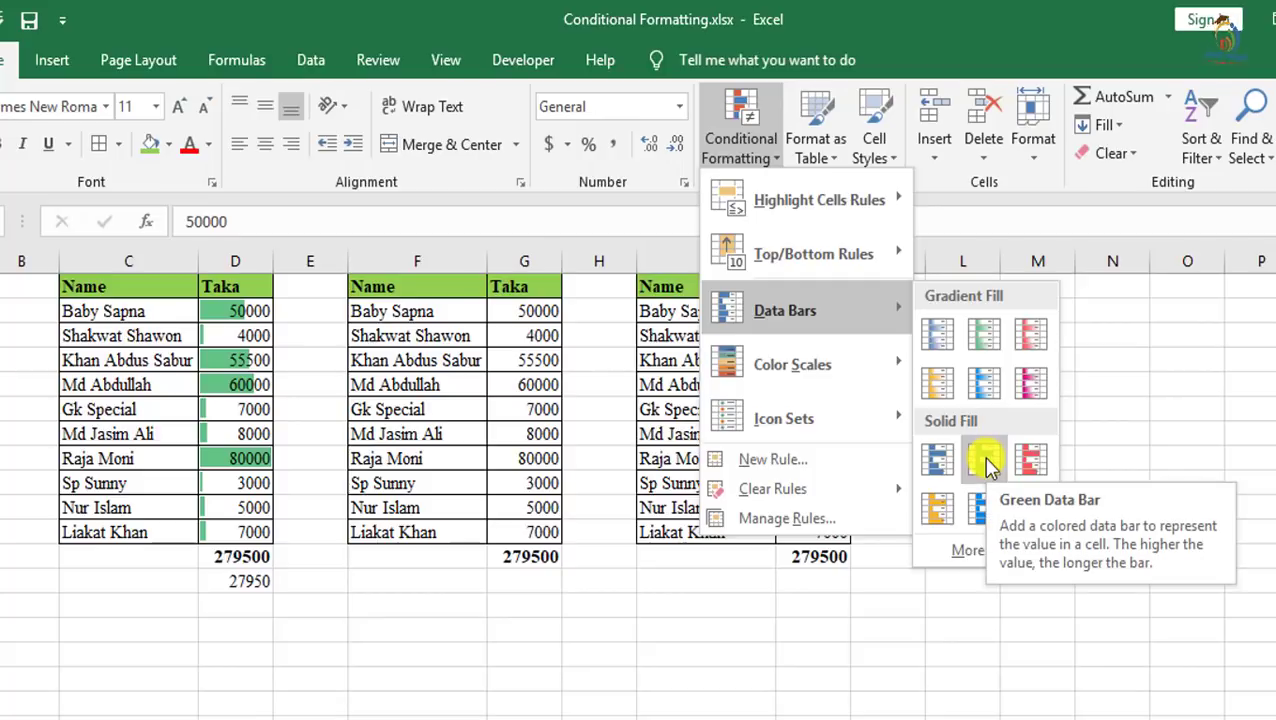
{"action": "left_click", "coordinate": [1031, 457]}
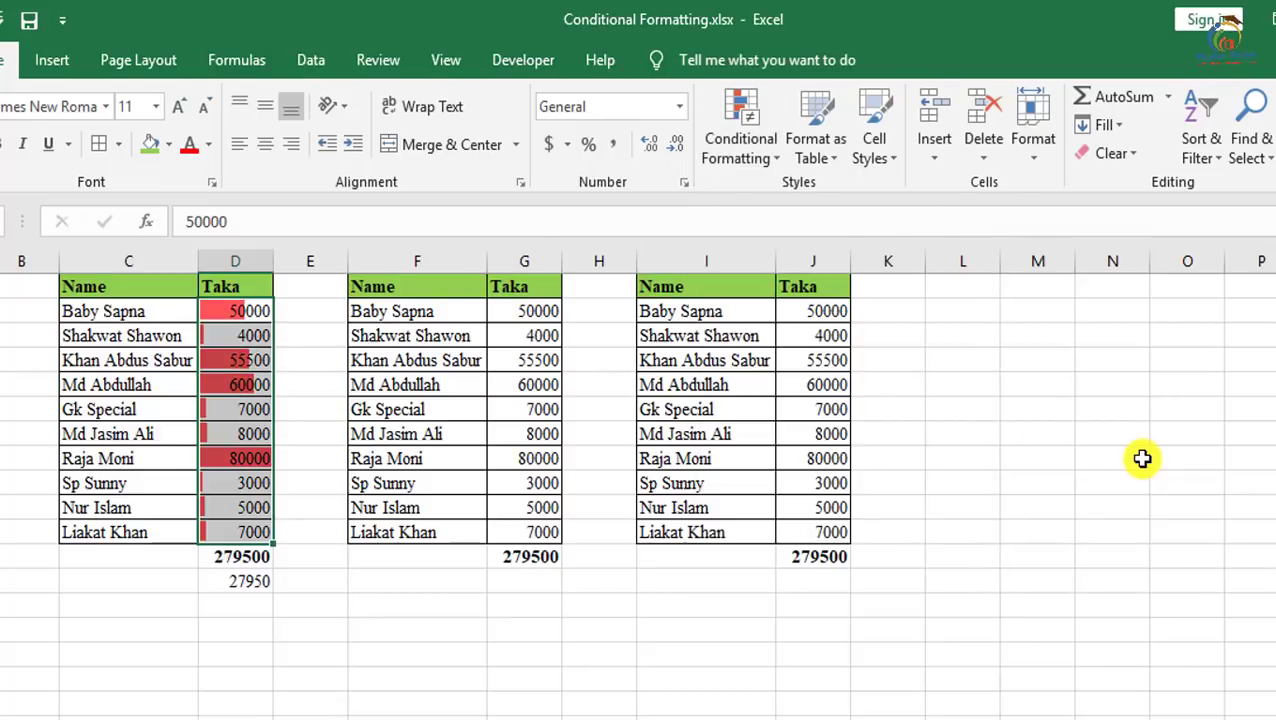
{"action": "left_click", "coordinate": [1141, 458]}
{"action": "key", "text": "ctrl+z"}
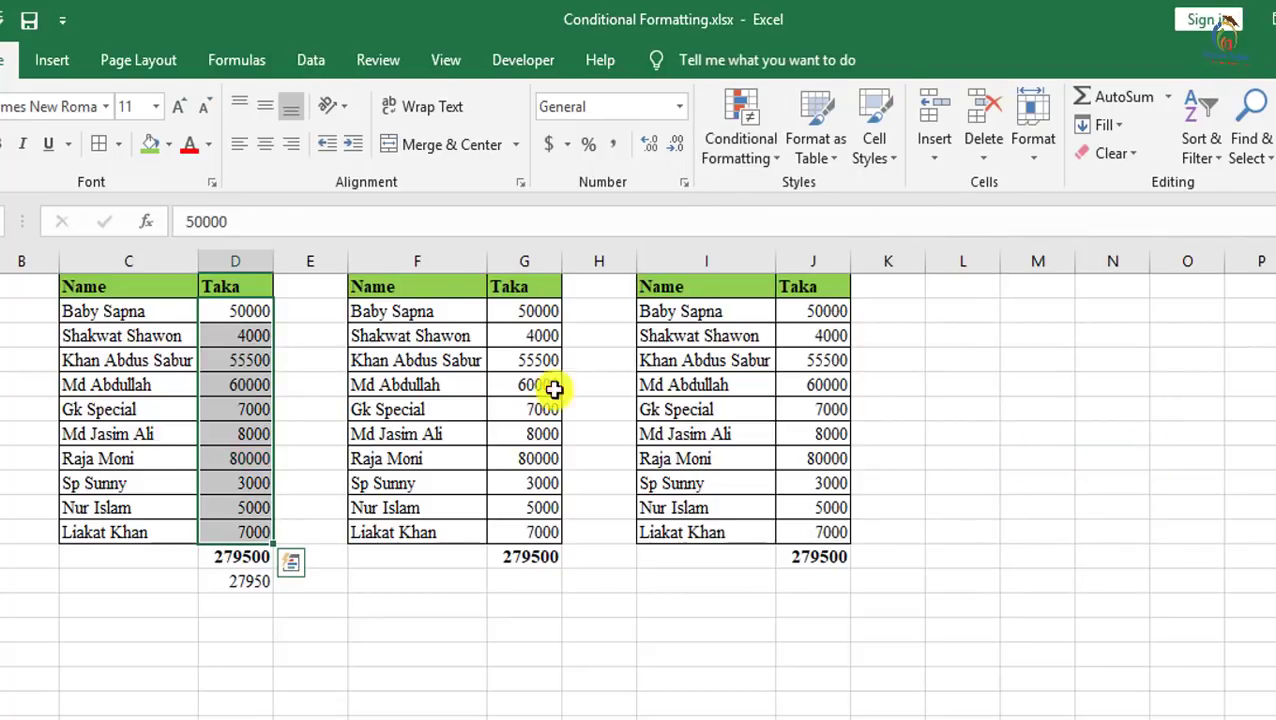
Step: Browse the Icon Sets gallery, previewing 3 Arrows (Colored) on the first Taka column
{"action": "left_click", "coordinate": [755, 160]}
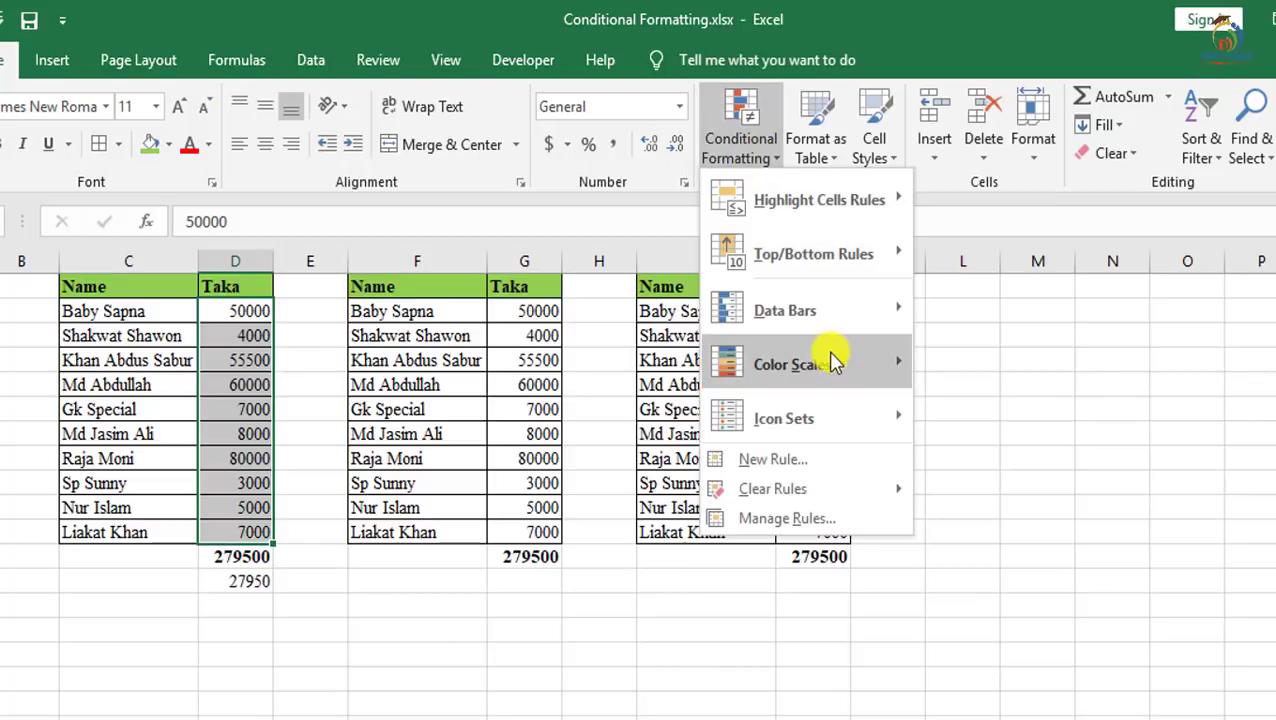
{"action": "mouse_move", "coordinate": [833, 363]}
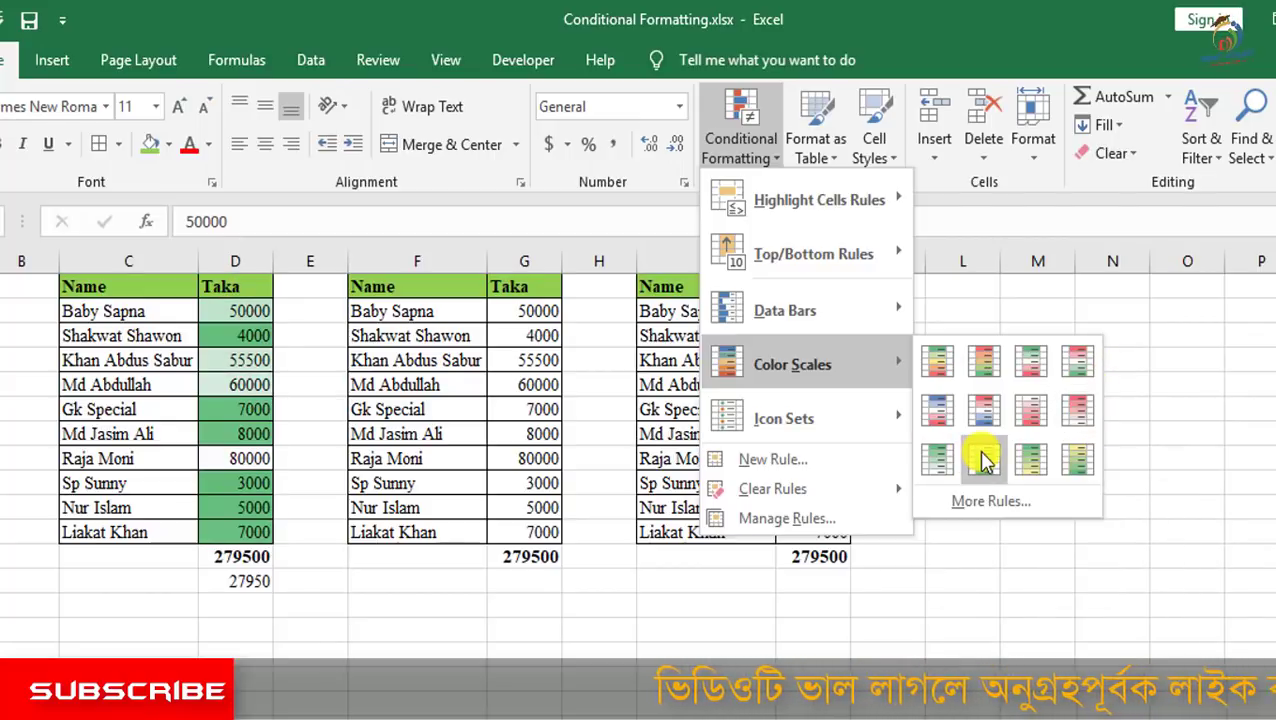
{"action": "mouse_move", "coordinate": [843, 305]}
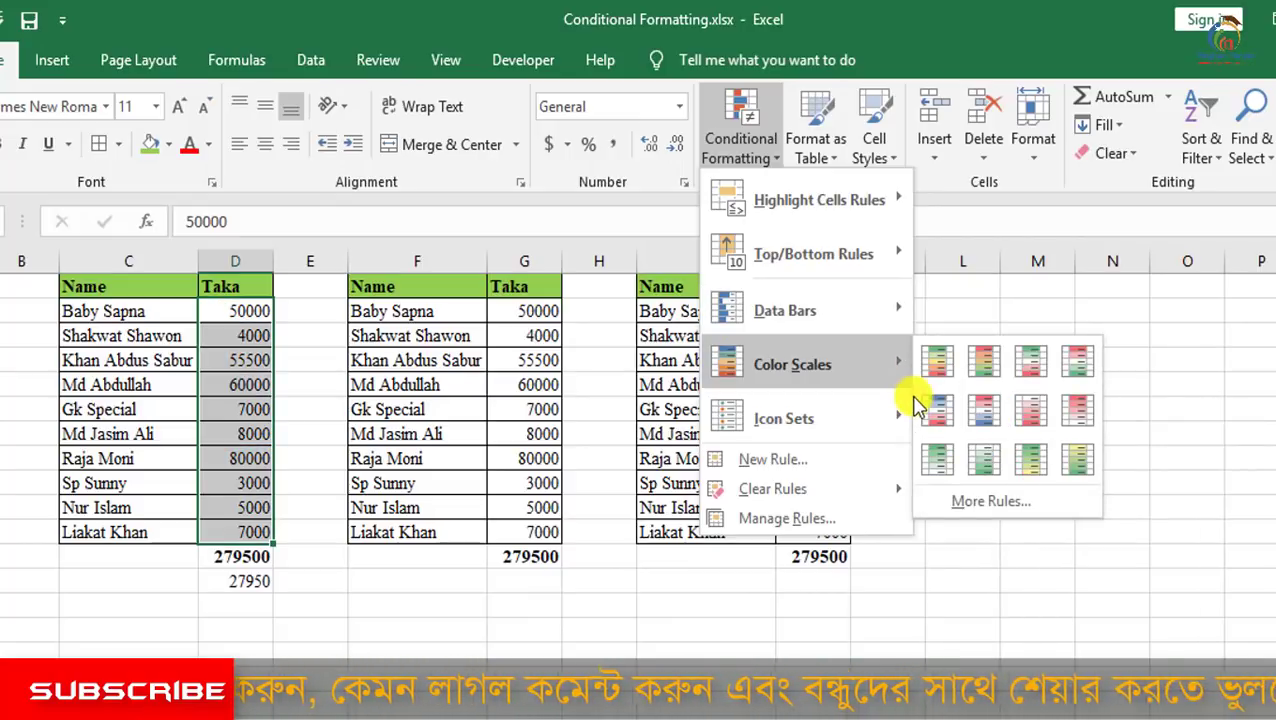
{"action": "mouse_move", "coordinate": [880, 366]}
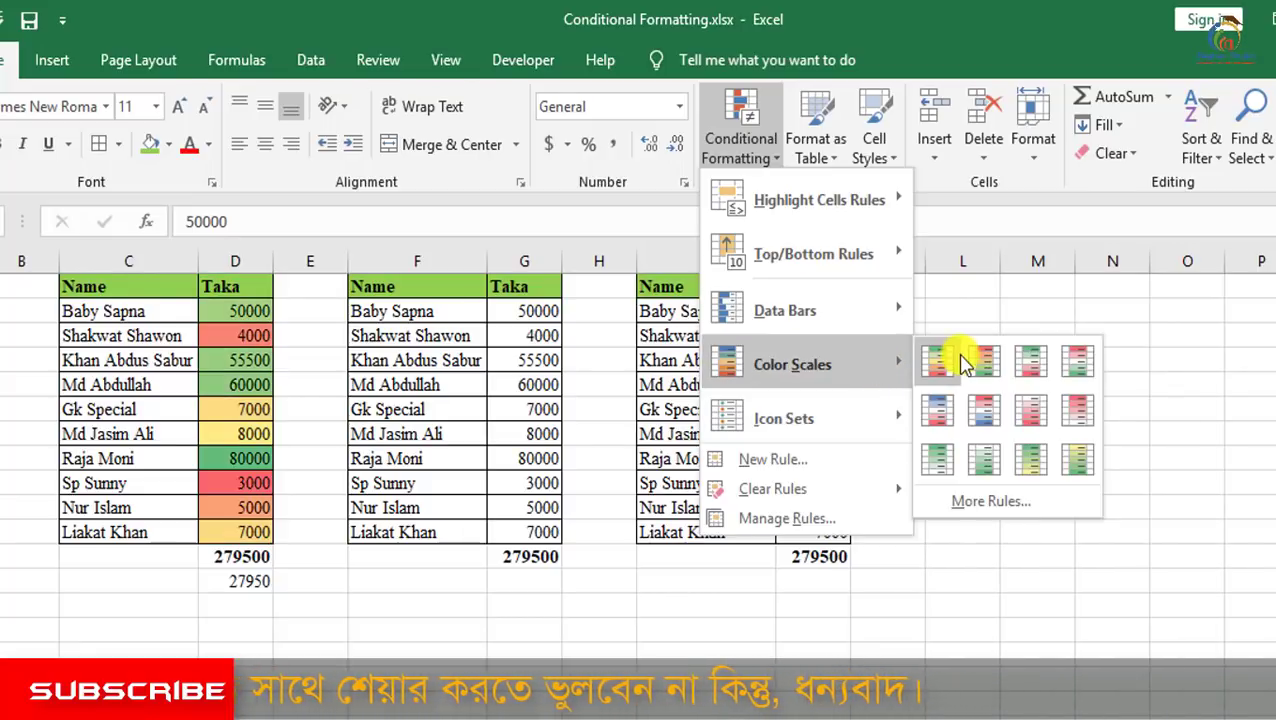
{"action": "mouse_move", "coordinate": [845, 420]}
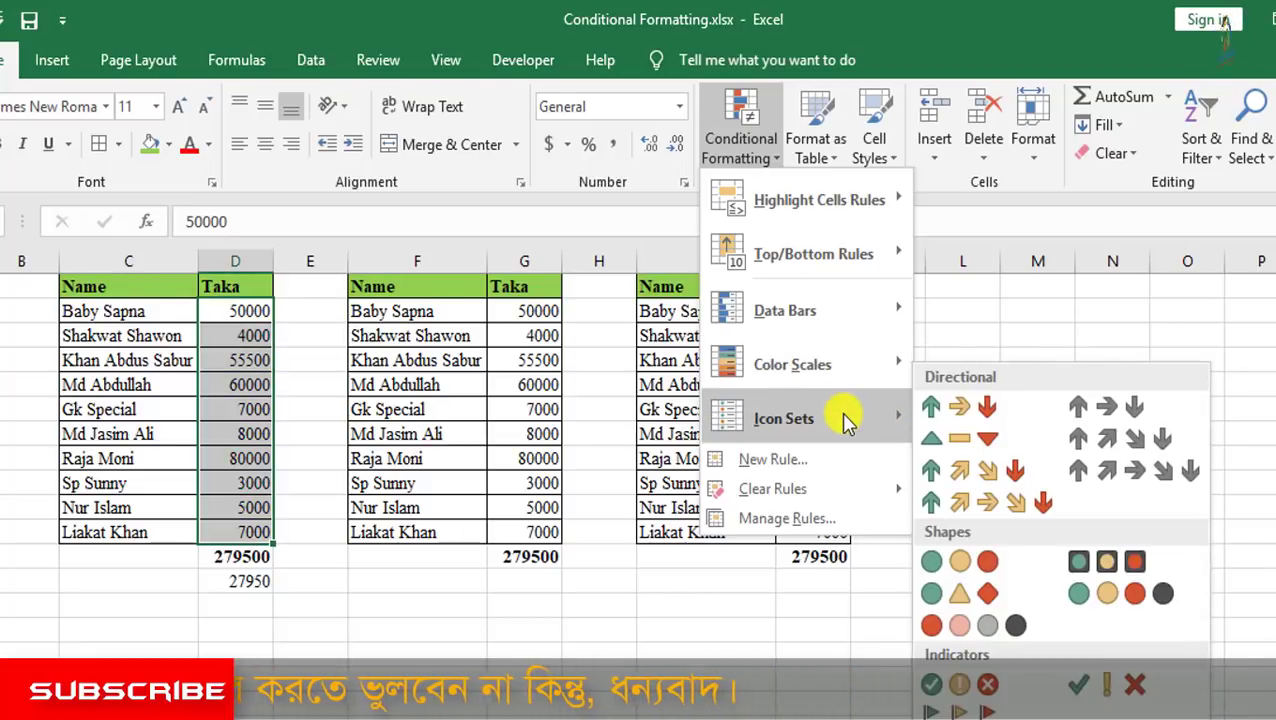
Step: Apply 3 Arrows (Colored) icons, check each amount's arrow, then reselect the first table's Taka amounts
{"action": "left_click", "coordinate": [963, 416]}
{"action": "left_click", "coordinate": [245, 335]}
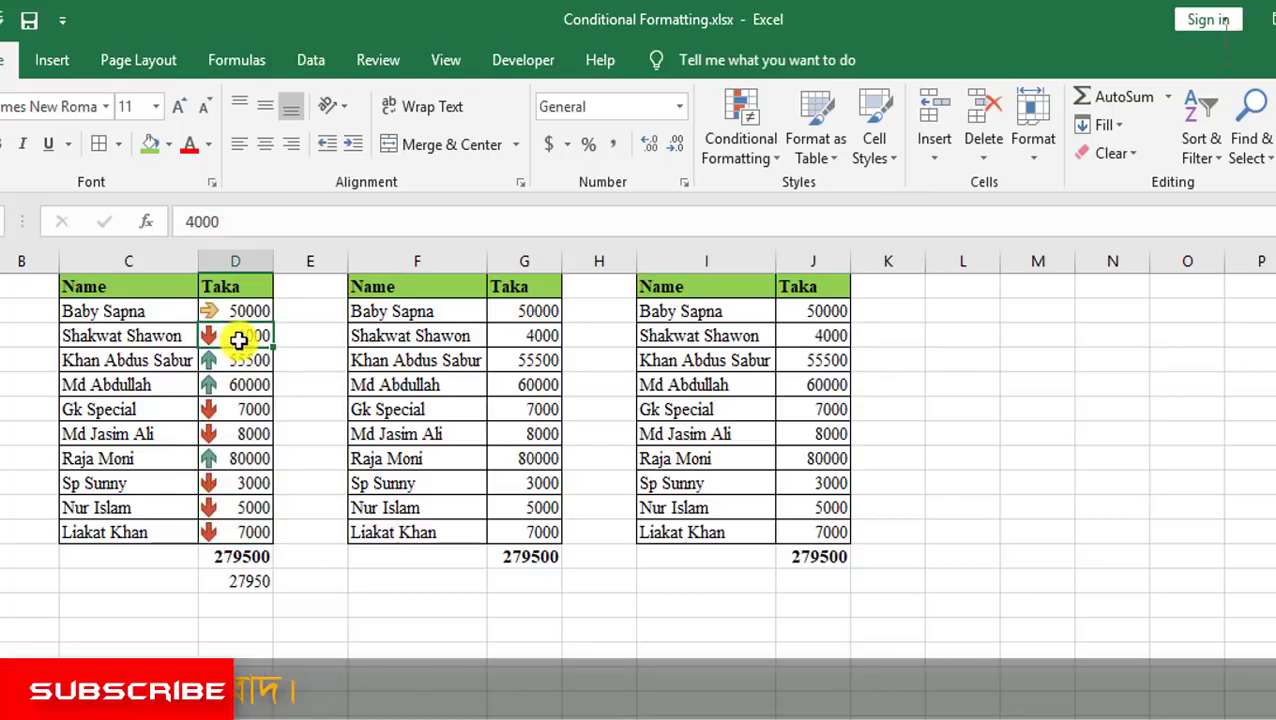
{"action": "left_click", "coordinate": [237, 309]}
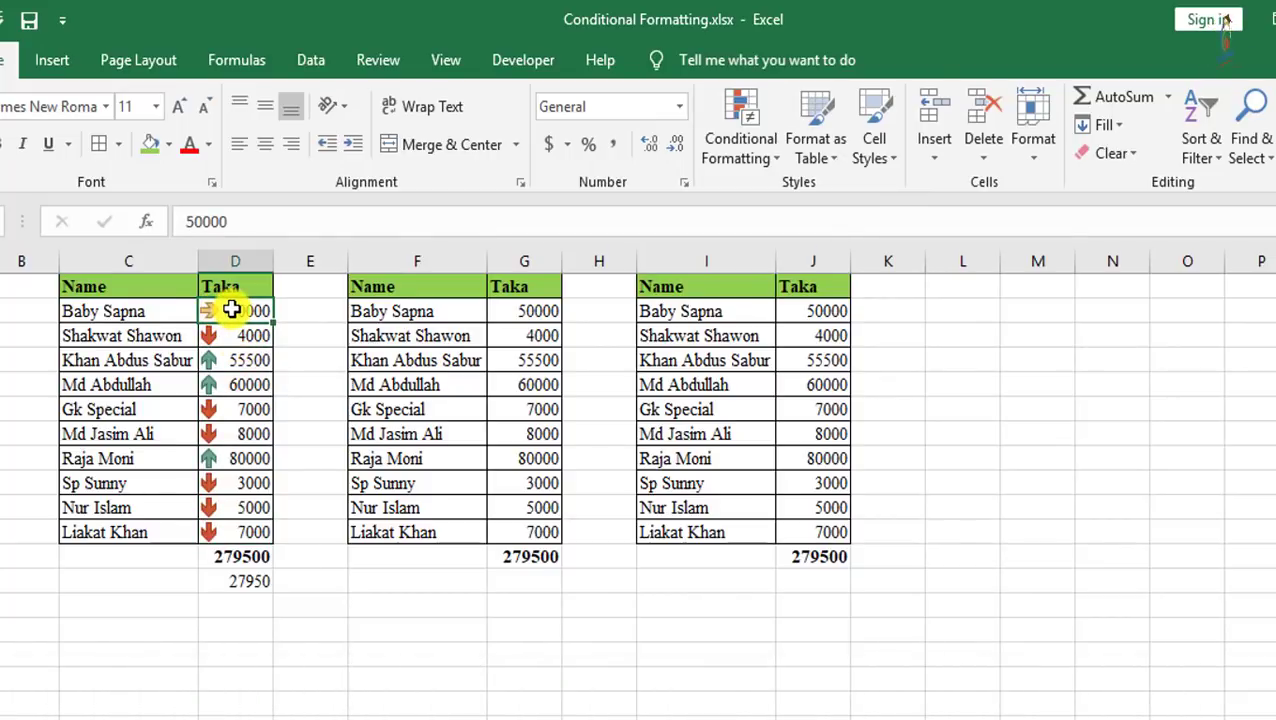
{"action": "left_click", "coordinate": [250, 360]}
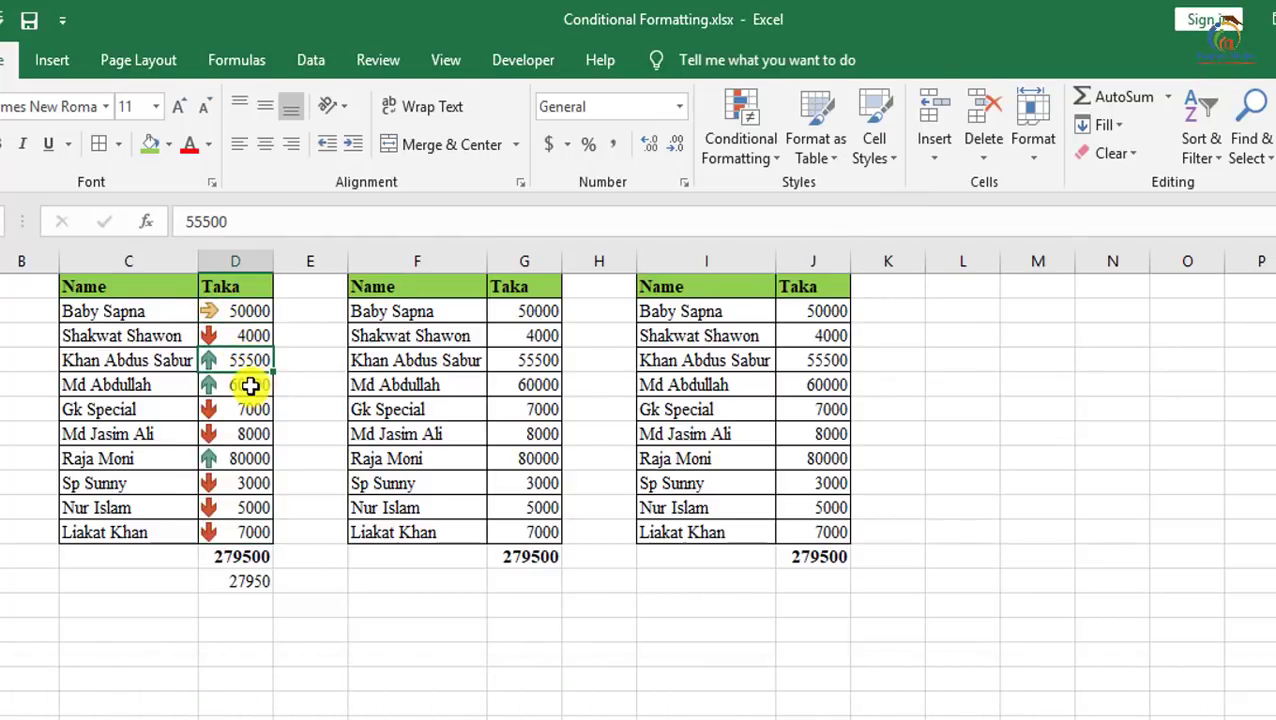
{"action": "left_click", "coordinate": [250, 384]}
{"action": "left_click", "coordinate": [250, 416]}
{"action": "left_click", "coordinate": [250, 430]}
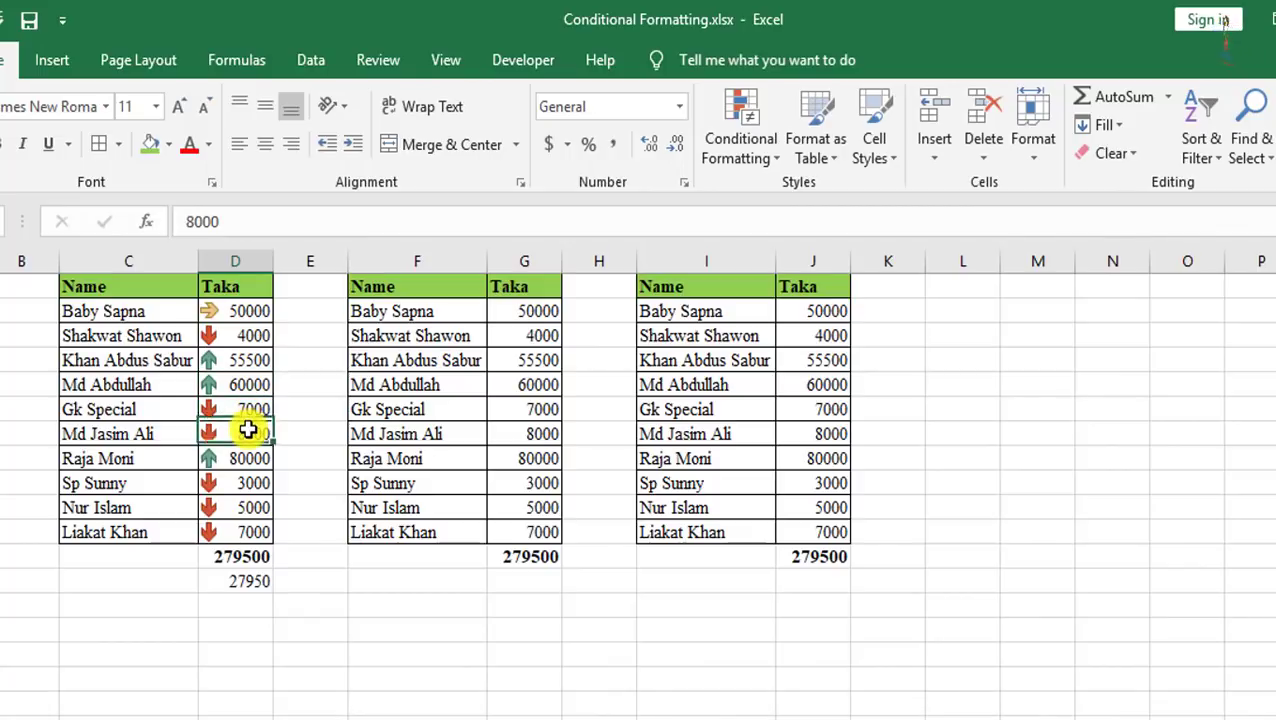
{"action": "left_click", "coordinate": [252, 455]}
{"action": "left_click", "coordinate": [229, 362]}
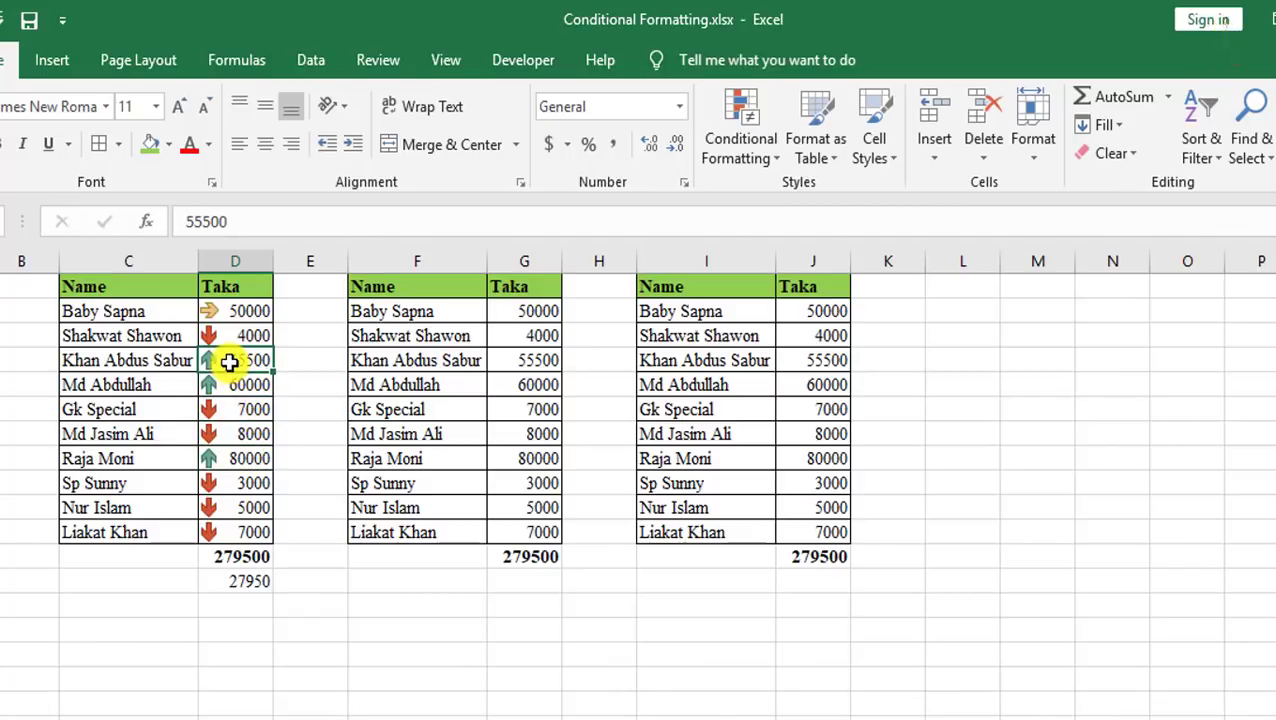
{"action": "left_click", "coordinate": [237, 335]}
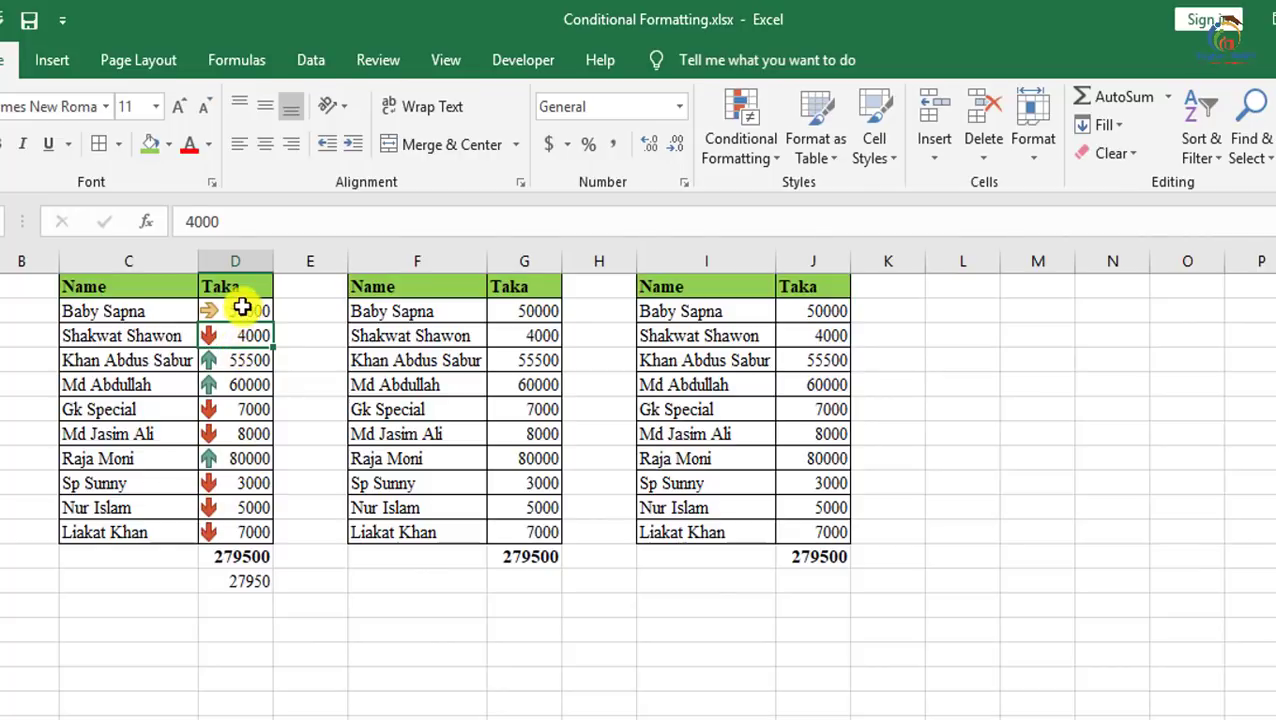
{"action": "left_click_drag", "start_coordinate": [240, 311], "coordinate": [256, 538]}
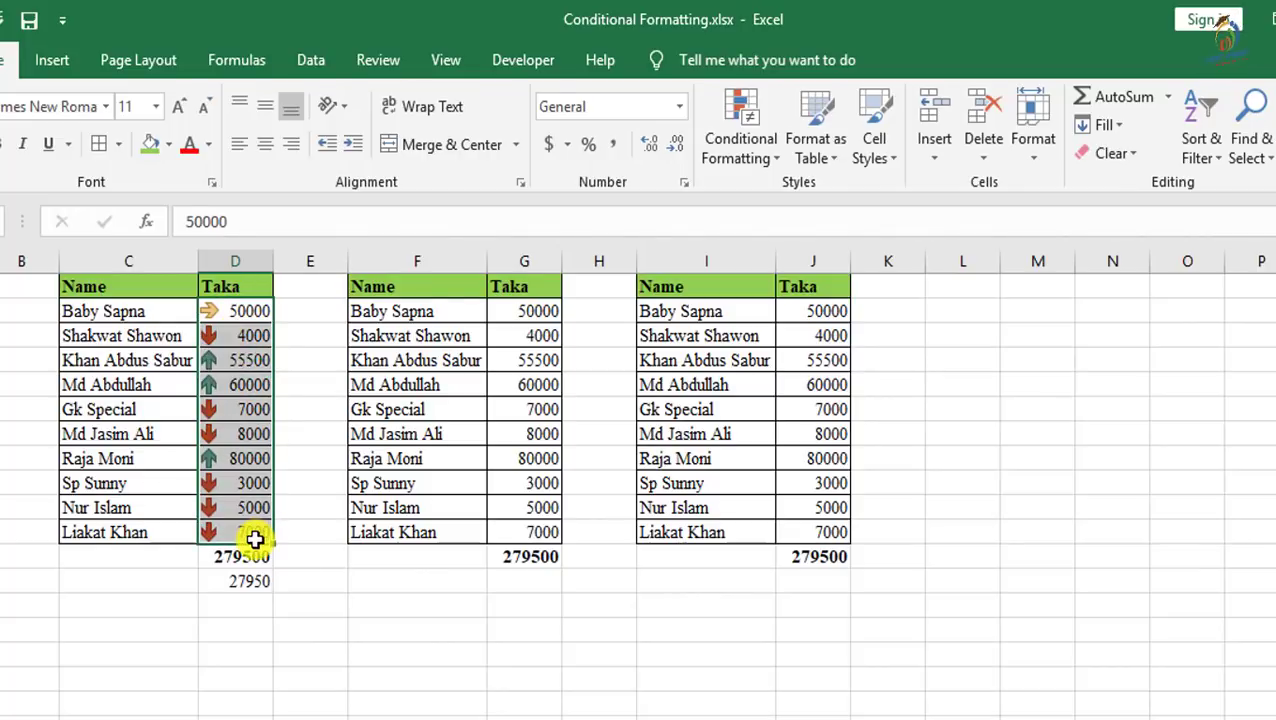
Step: Apply the 3 Traffic Lights (Rimmed) icon set to the first Taka column
{"action": "left_click", "coordinate": [745, 158]}
{"action": "mouse_move", "coordinate": [848, 407]}
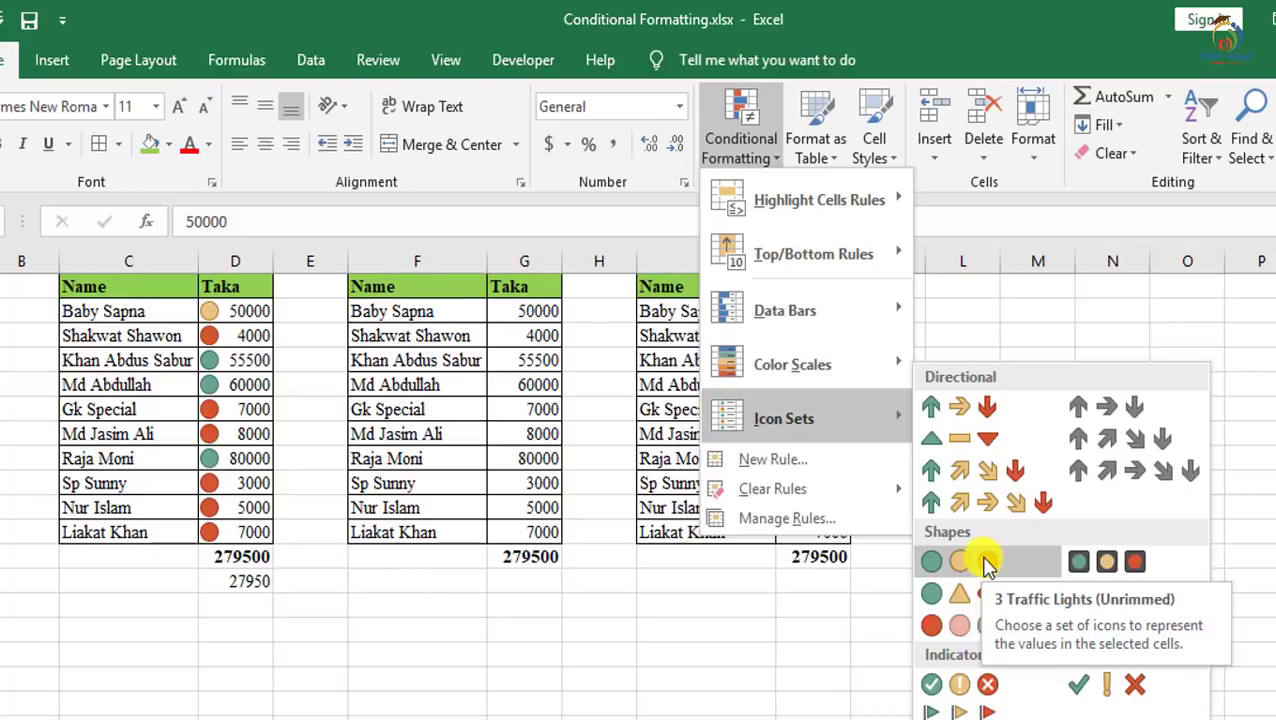
{"action": "left_click", "coordinate": [1137, 562]}
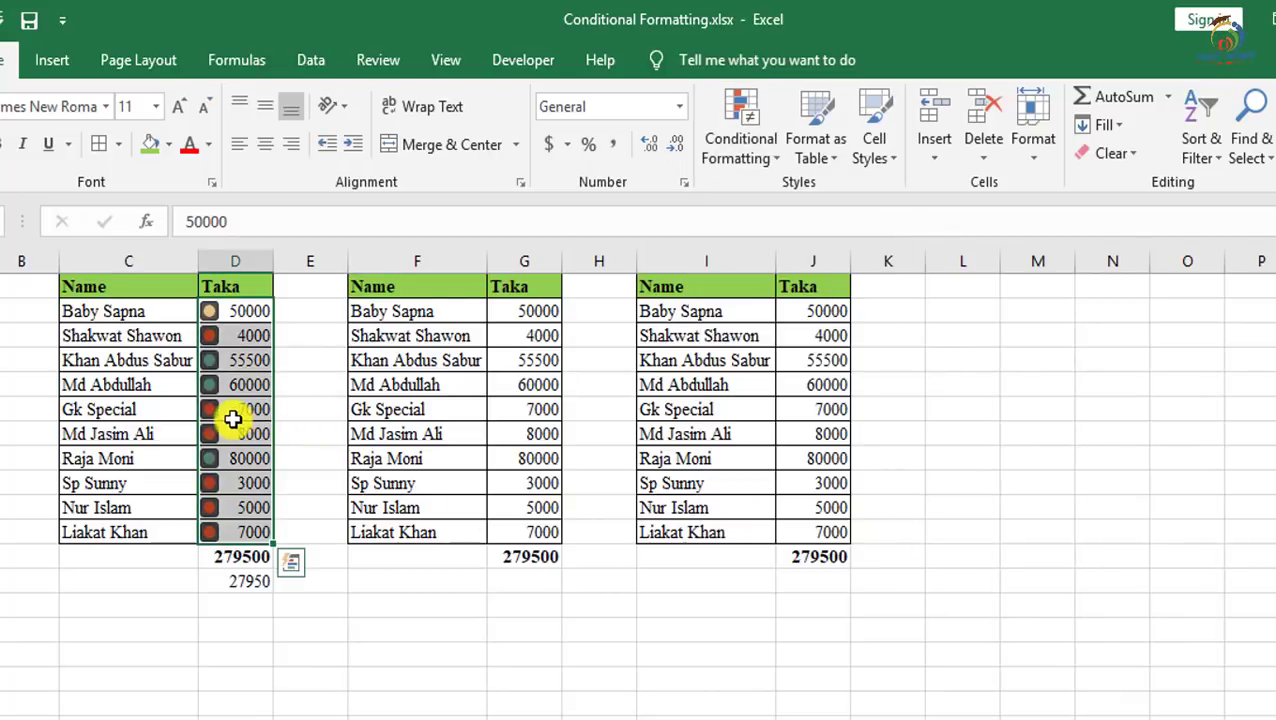
Step: Inspect the traffic-light icons beside 7000, 8000, 60000, 55500 and 50000, then reselect D2:D11
{"action": "left_click", "coordinate": [230, 414]}
{"action": "left_click", "coordinate": [222, 433]}
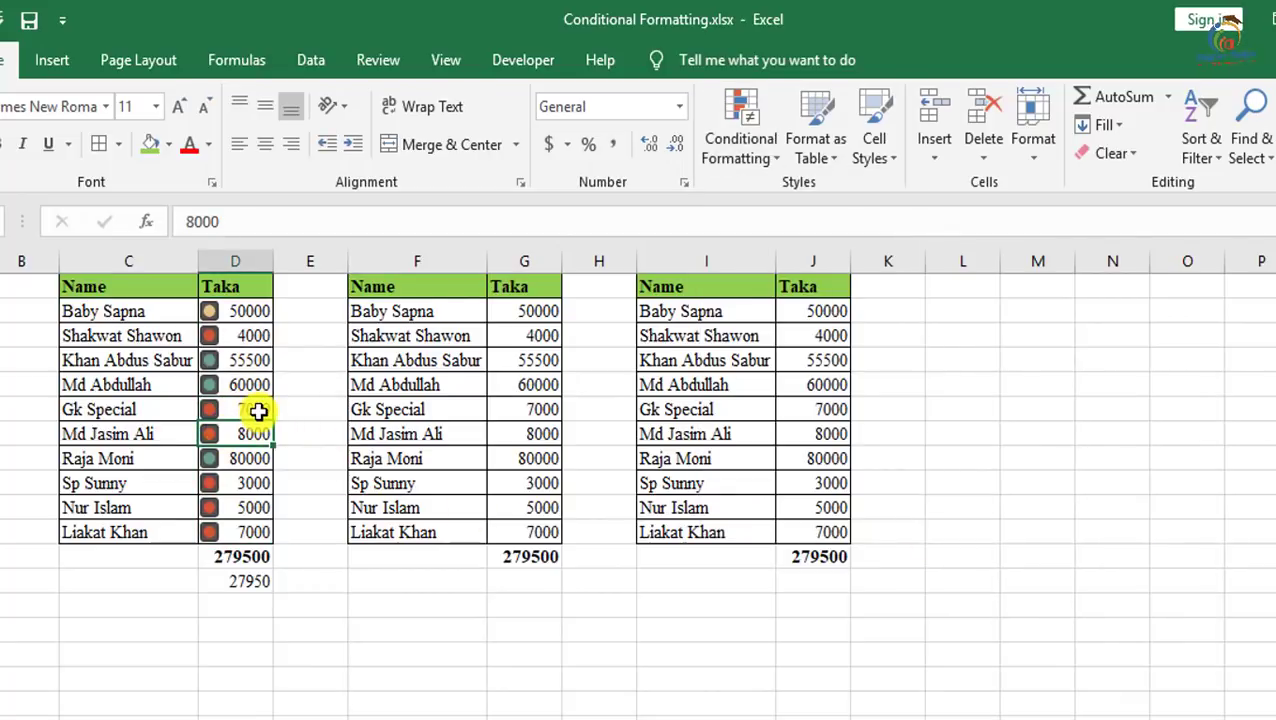
{"action": "left_click", "coordinate": [241, 388]}
{"action": "left_click", "coordinate": [241, 363]}
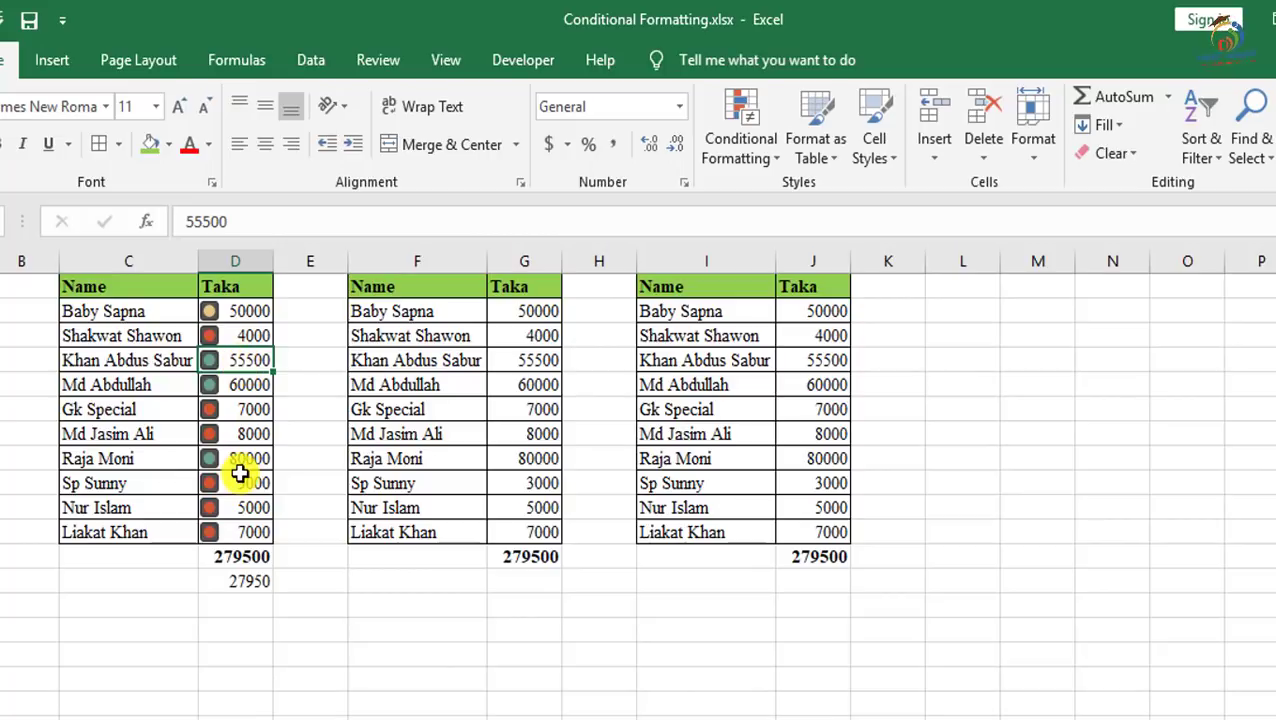
{"action": "left_click", "coordinate": [228, 312]}
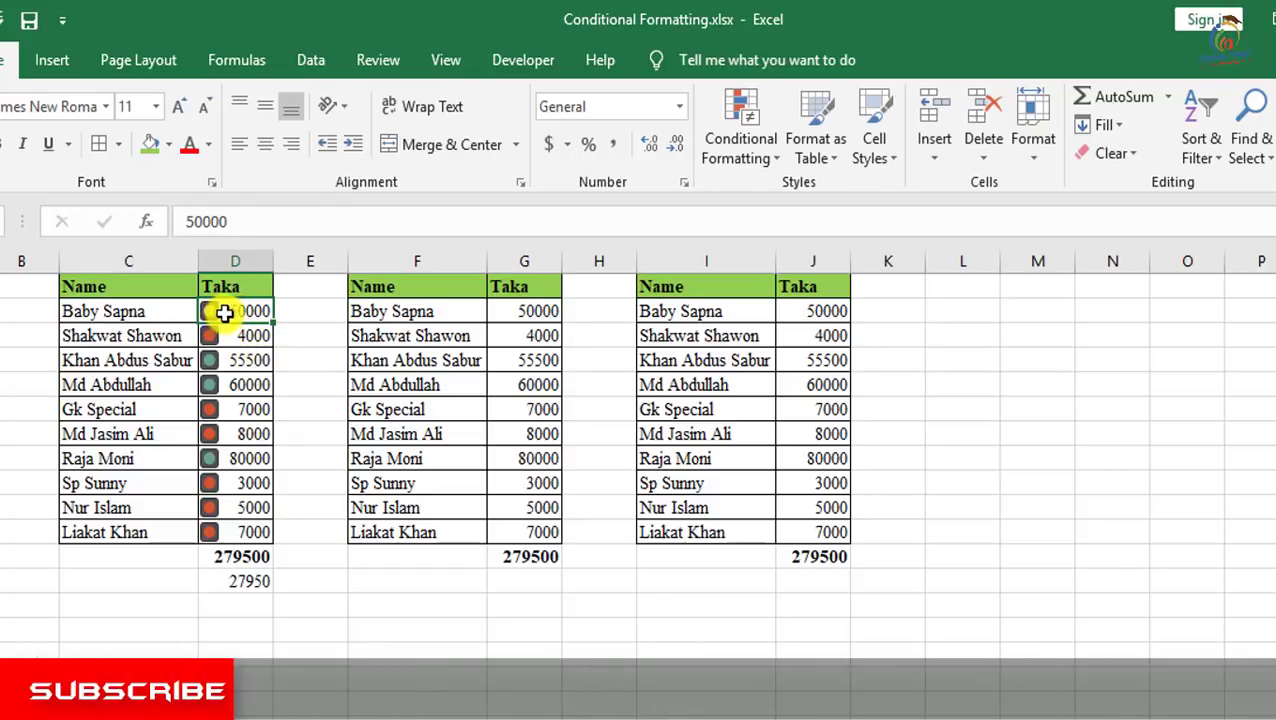
{"action": "left_click_drag", "start_coordinate": [224, 313], "coordinate": [255, 532]}
Step: Apply the 3 Symbols (Uncircled) icon set to the first Taka column's amounts
{"action": "left_click", "coordinate": [743, 159]}
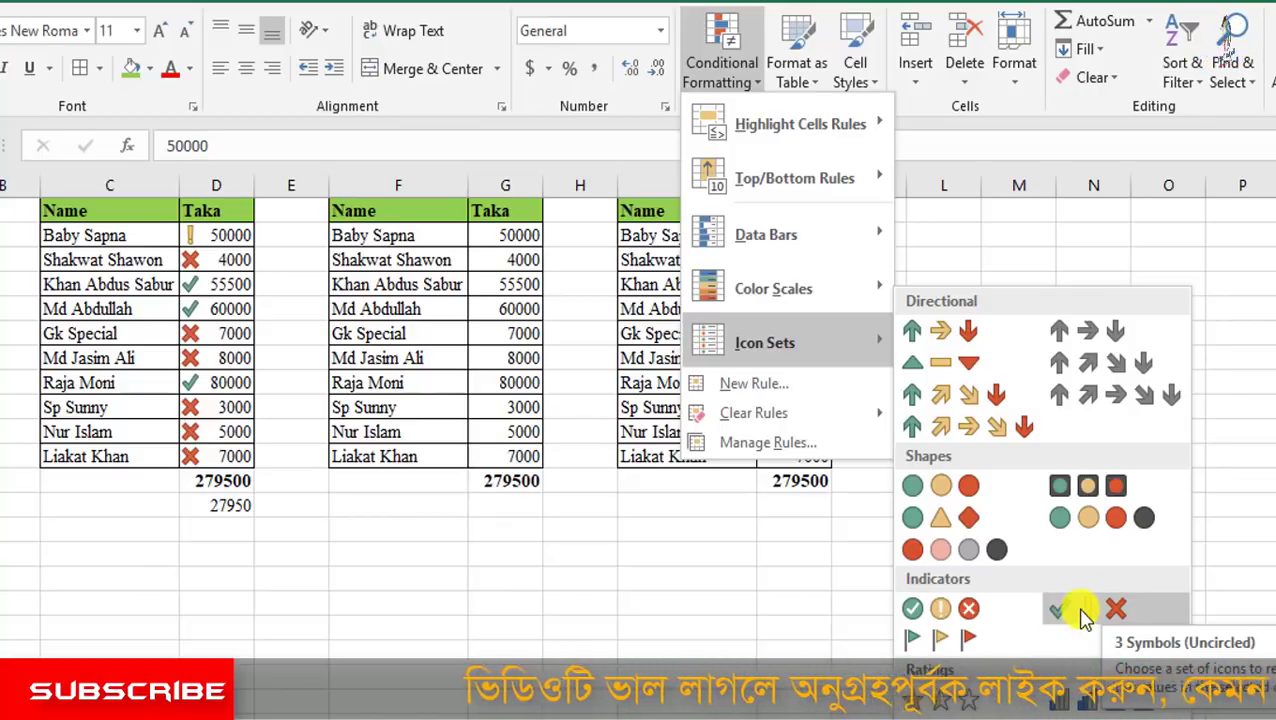
{"action": "left_click", "coordinate": [1085, 608]}
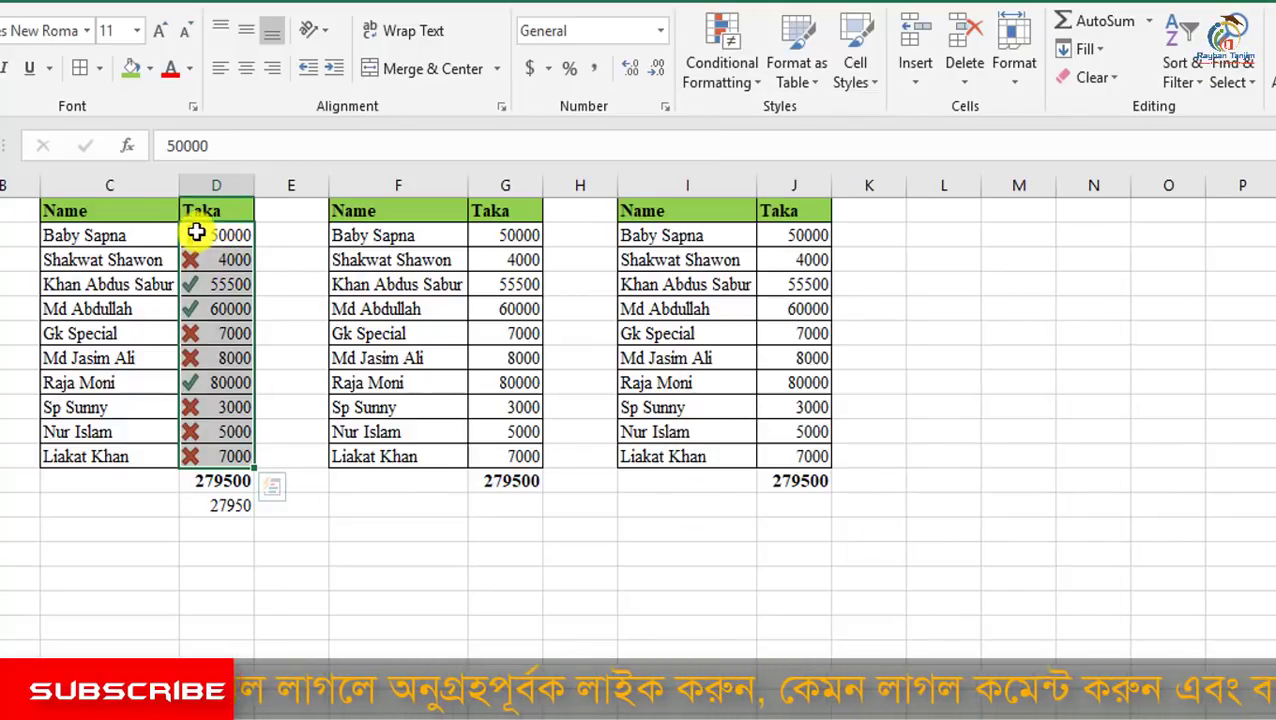
Step: Switch the first Taka column to the 5 Ratings icon set and reselect its ten amounts
{"action": "left_click", "coordinate": [724, 55]}
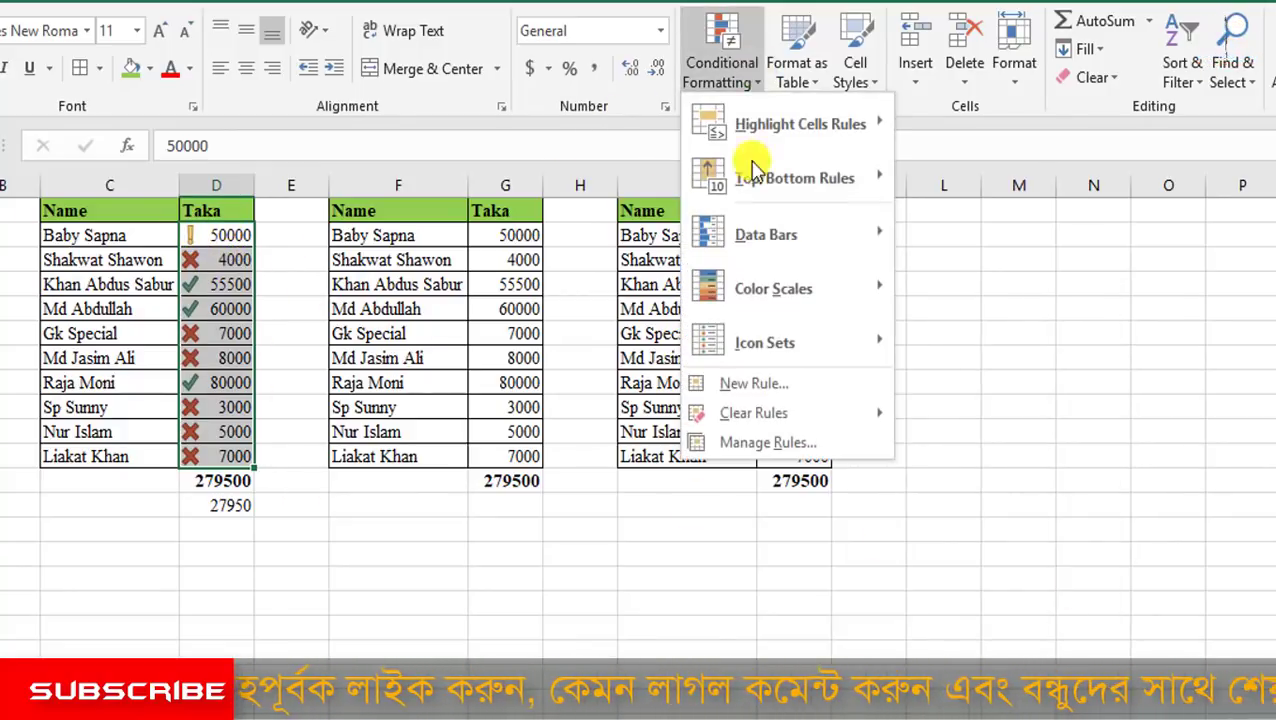
{"action": "mouse_move", "coordinate": [780, 342]}
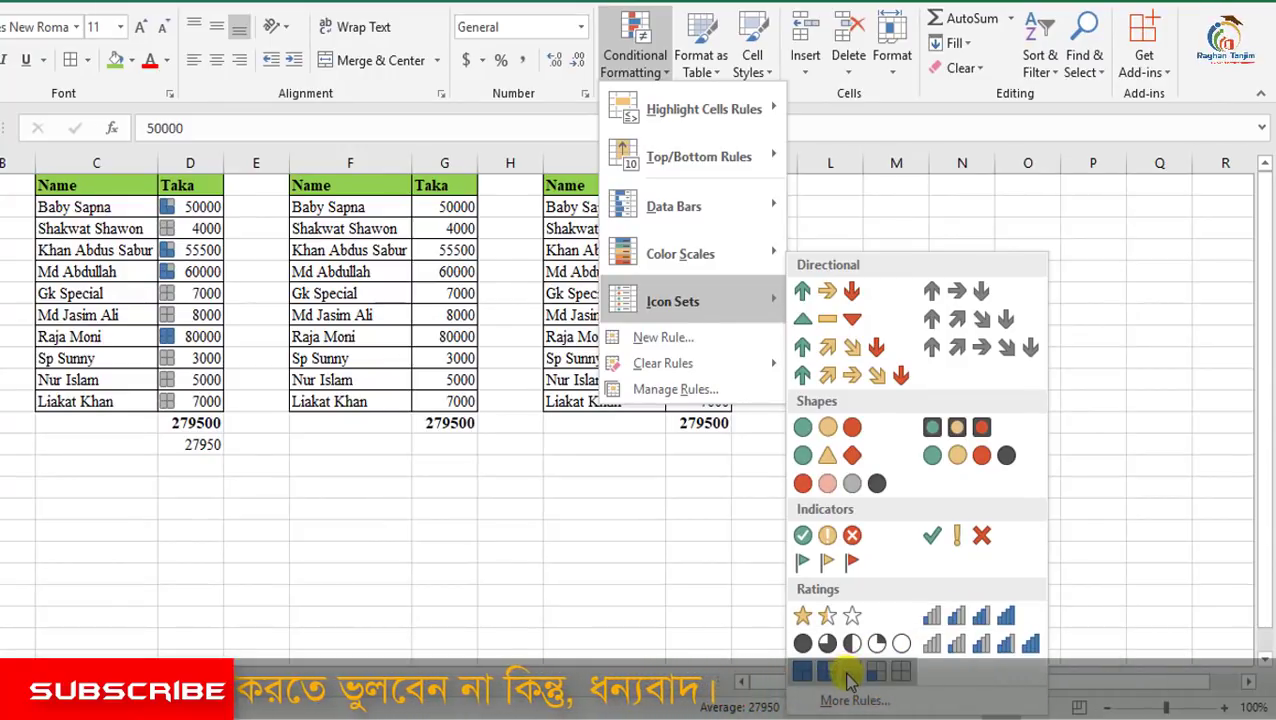
{"action": "left_click", "coordinate": [988, 645]}
{"action": "left_click", "coordinate": [941, 479]}
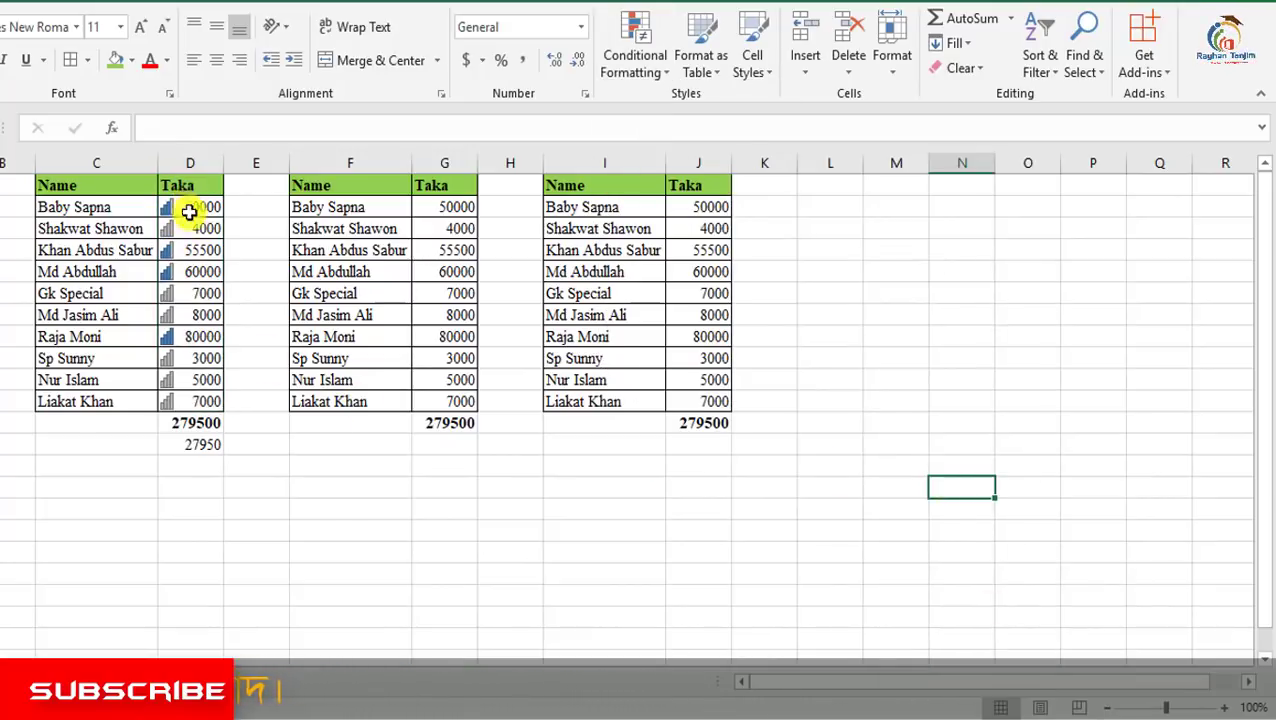
{"action": "left_click_drag", "start_coordinate": [189, 212], "coordinate": [199, 398]}
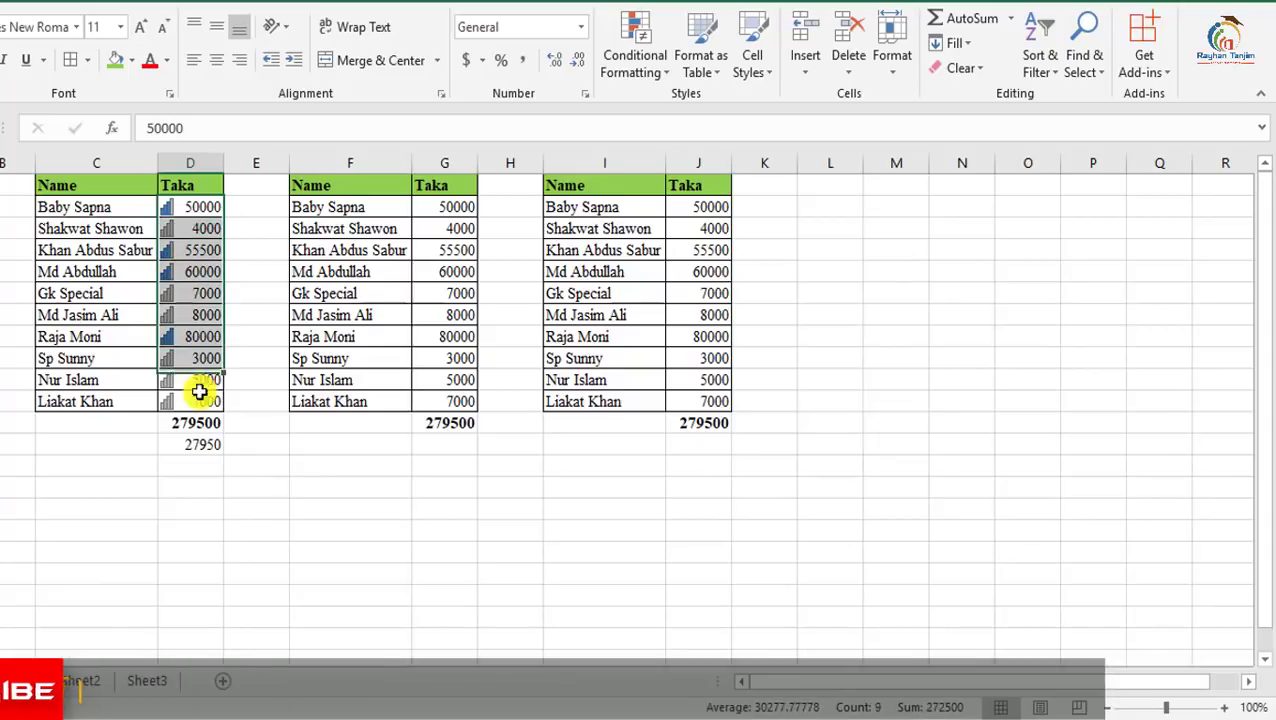
Step: Browse the Conditional Formatting submenus, then select the third table's Taka amounts J2:J11 for new rules
{"action": "left_click", "coordinate": [626, 80]}
{"action": "mouse_move", "coordinate": [700, 108]}
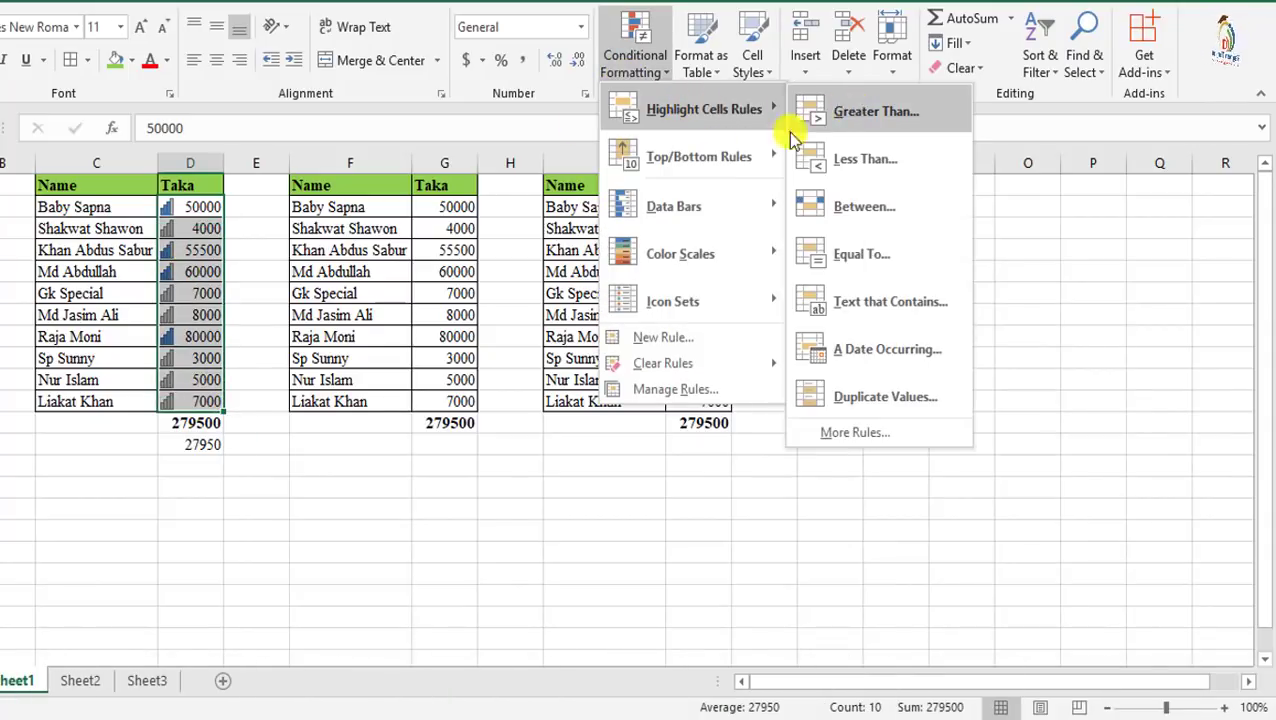
{"action": "mouse_move", "coordinate": [733, 160]}
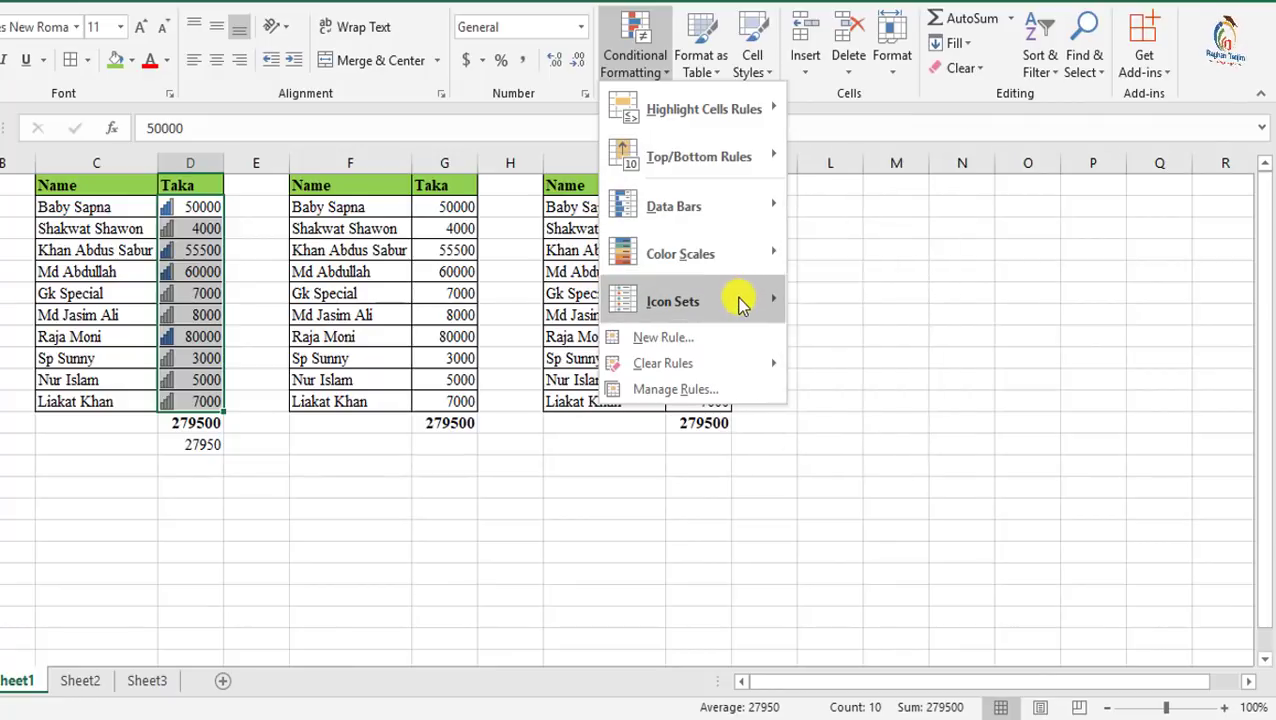
{"action": "left_click", "coordinate": [962, 487]}
{"action": "left_click_drag", "start_coordinate": [712, 207], "coordinate": [706, 404]}
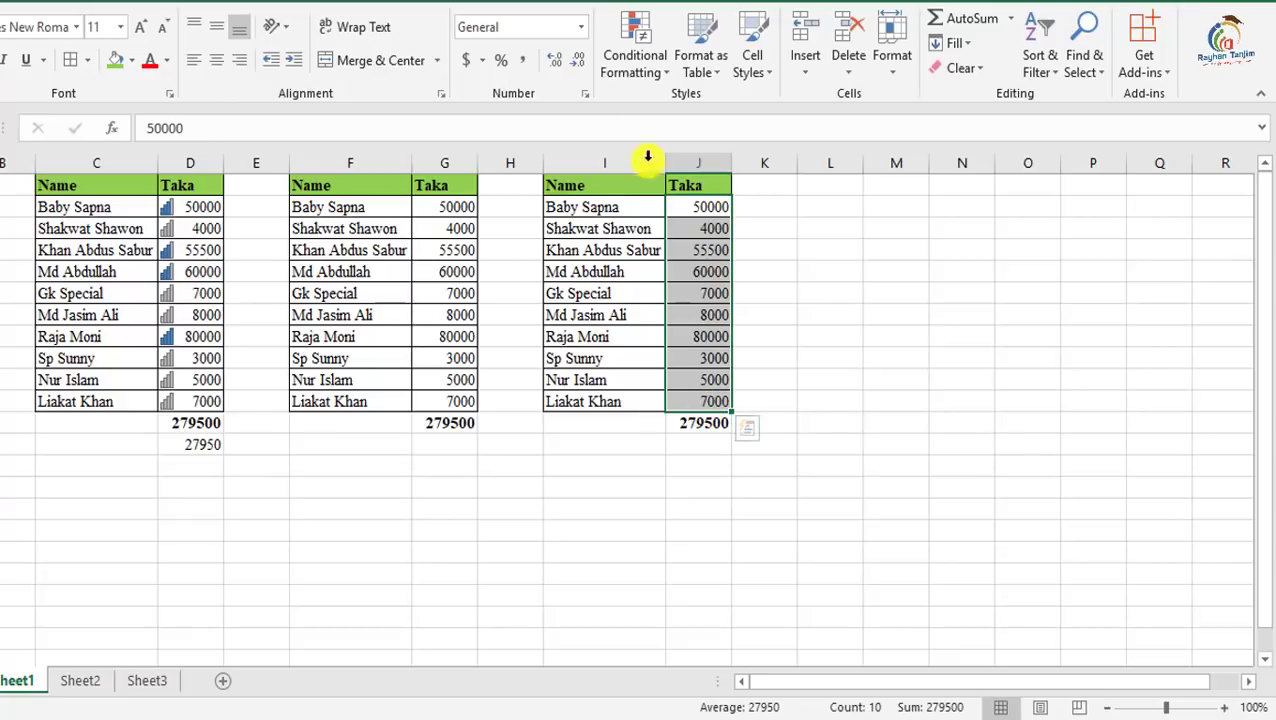
{"action": "left_click", "coordinate": [647, 82]}
Step: Start a New Formatting Rule for J2:J11 of type 'Use a formula to determine which cells to format'
{"action": "mouse_move", "coordinate": [676, 368]}
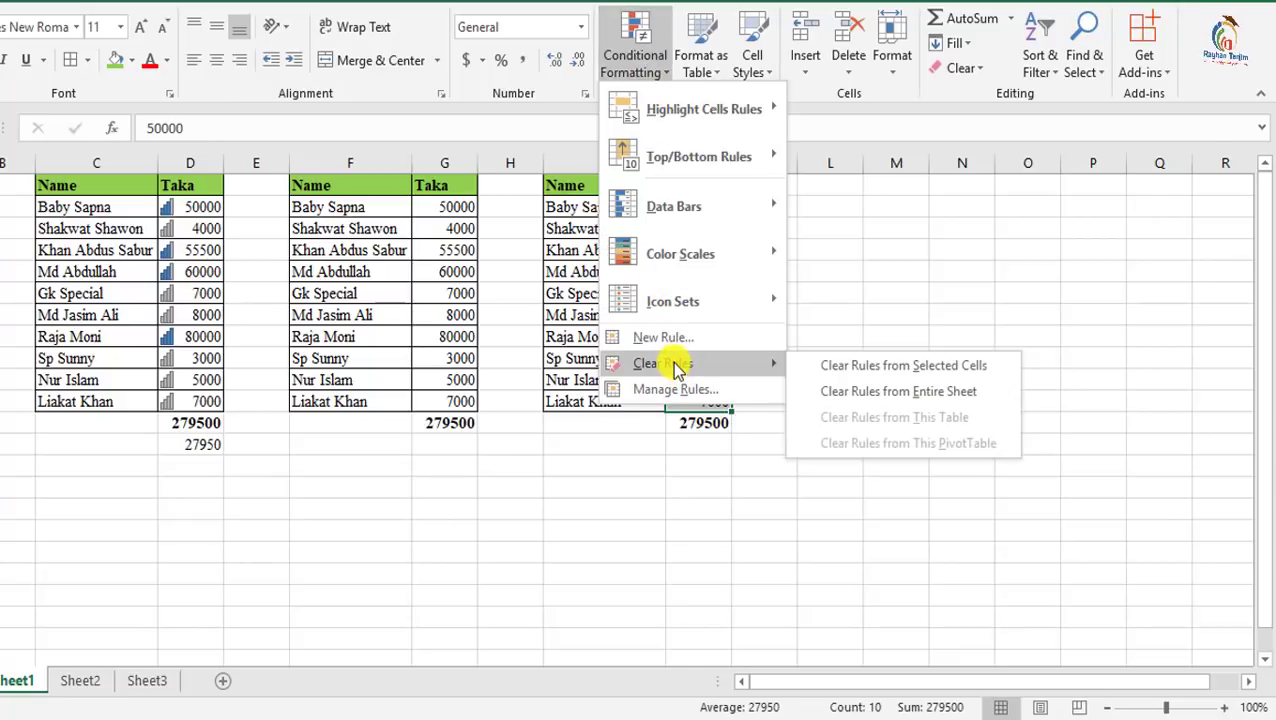
{"action": "left_click", "coordinate": [658, 338]}
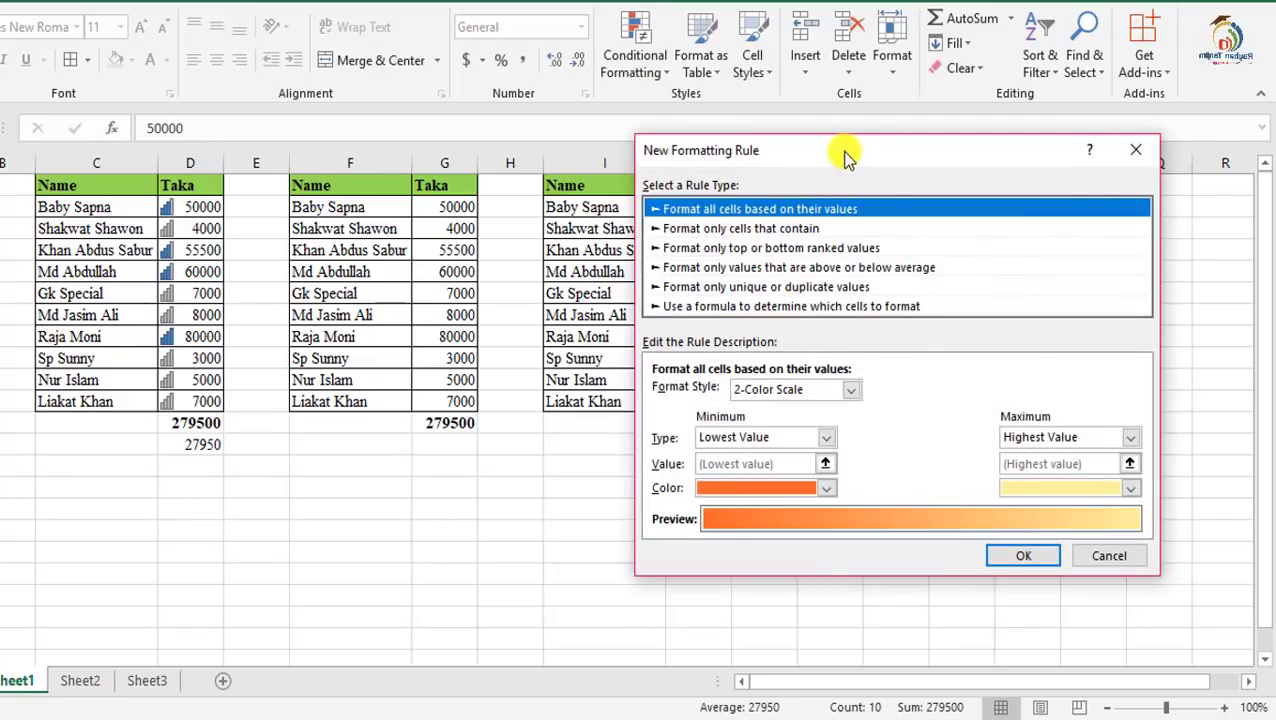
{"action": "left_click_drag", "start_coordinate": [845, 155], "coordinate": [857, 145]}
{"action": "left_click", "coordinate": [725, 217]}
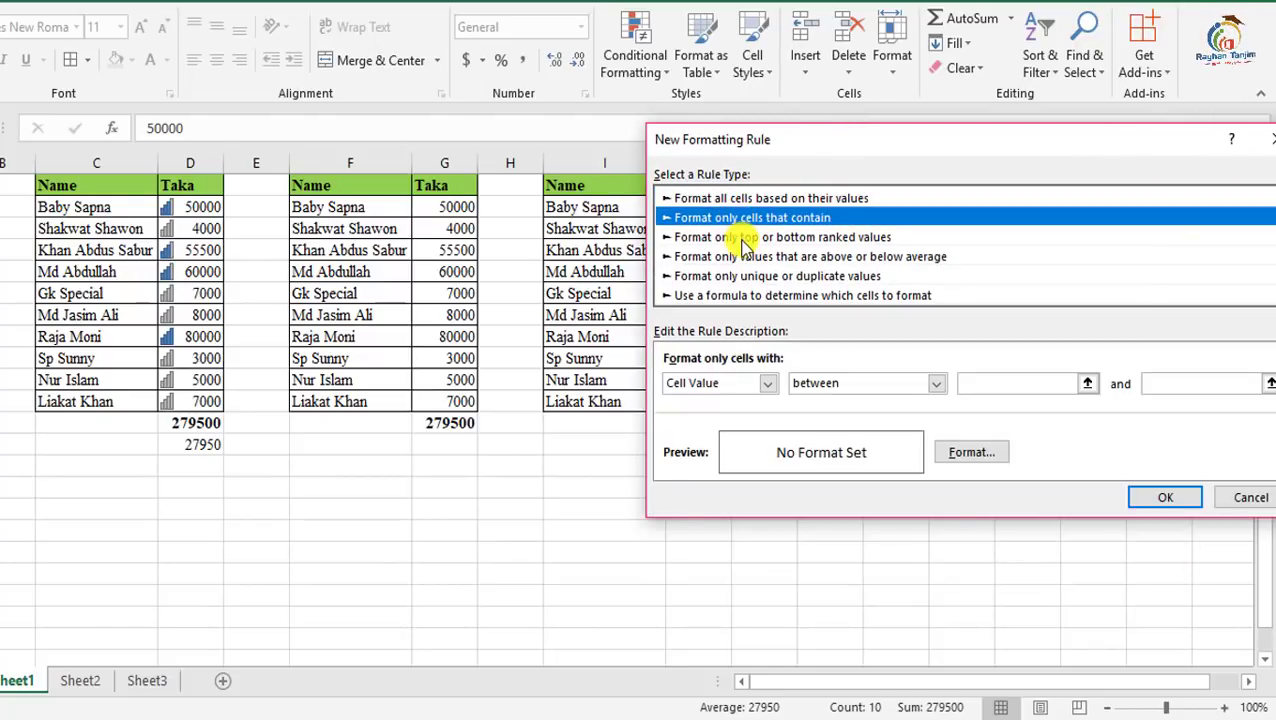
{"action": "left_click", "coordinate": [745, 240]}
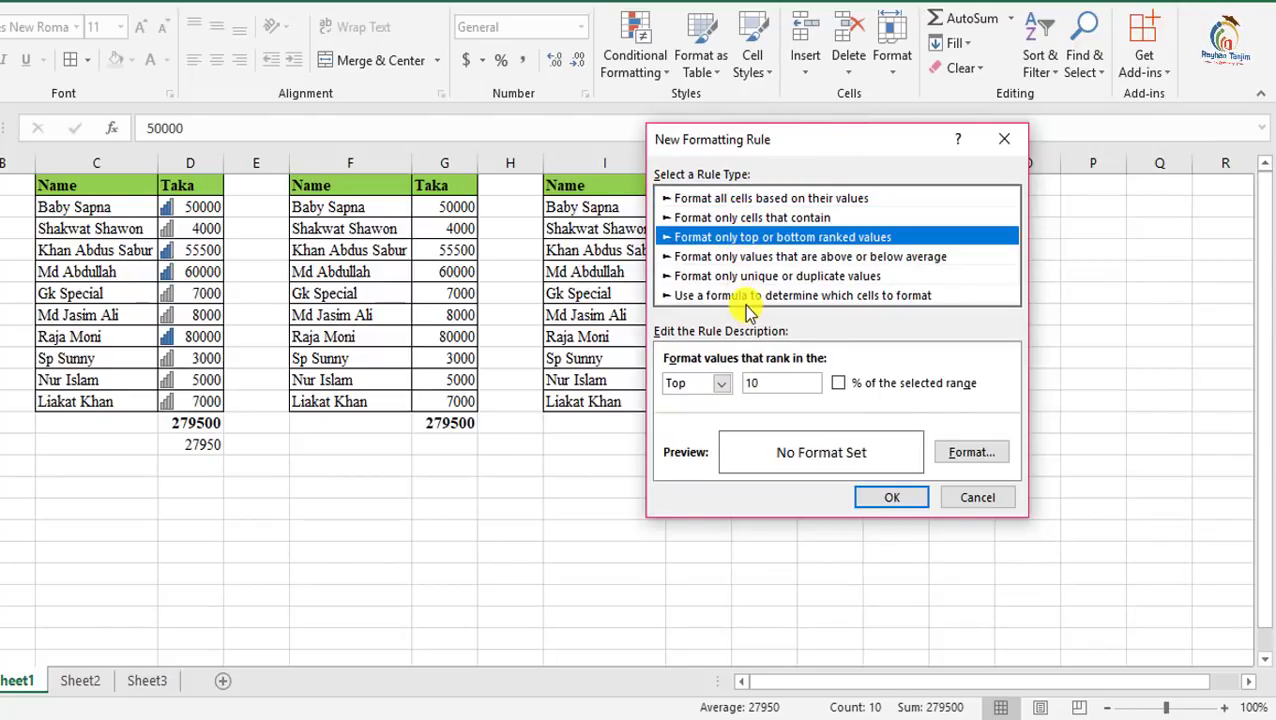
{"action": "left_click", "coordinate": [744, 299]}
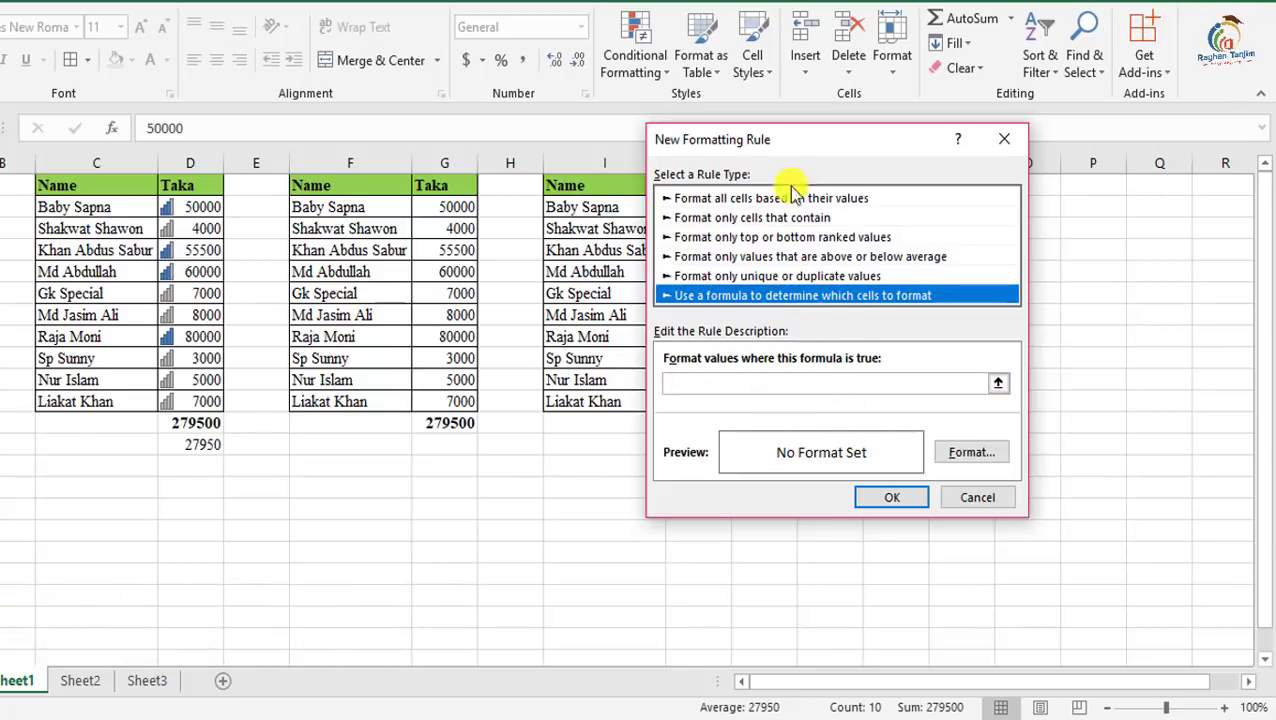
{"action": "left_click_drag", "start_coordinate": [813, 139], "coordinate": [846, 152]}
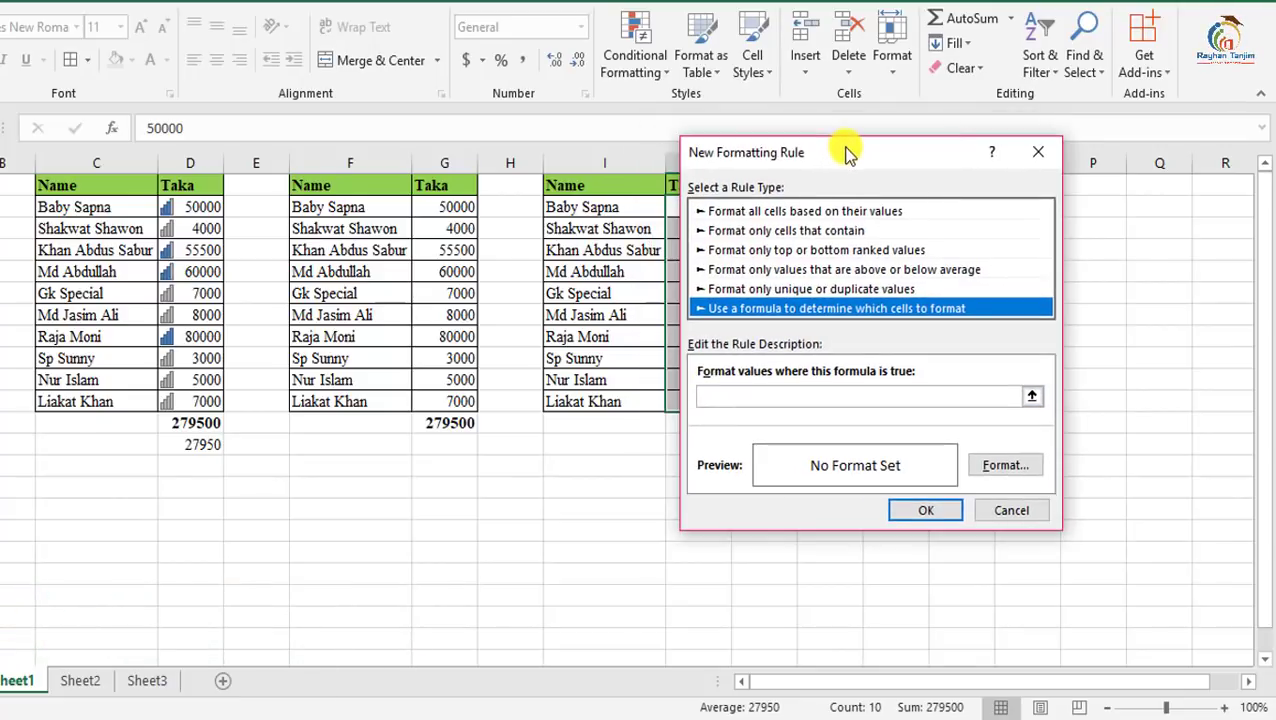
{"action": "left_click", "coordinate": [822, 397]}
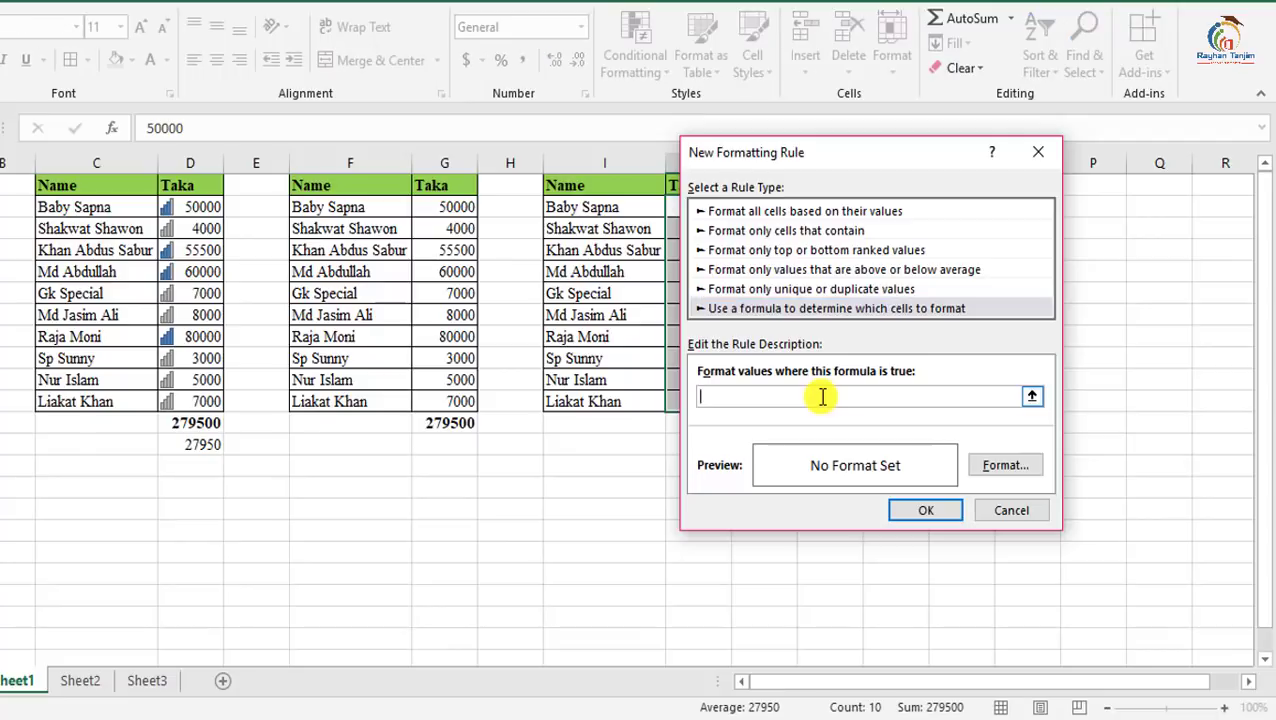